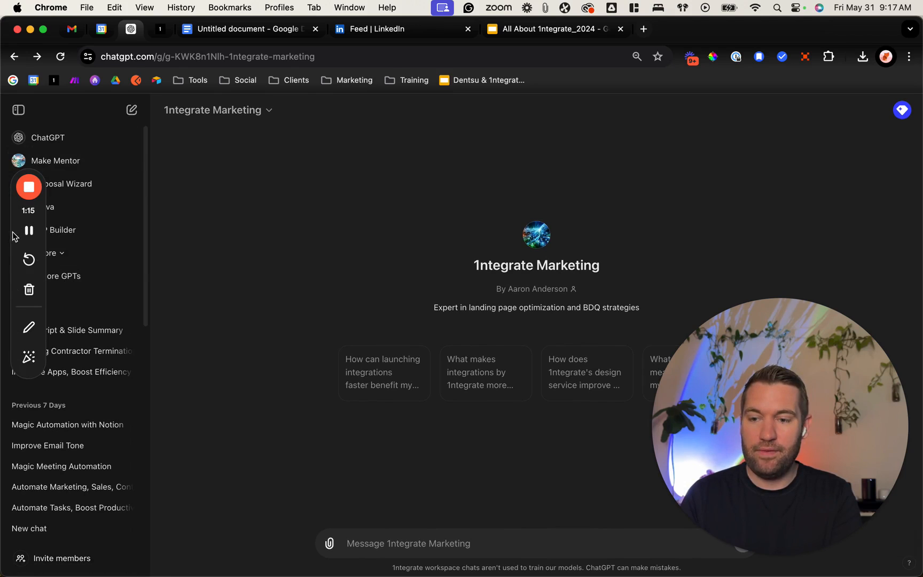
Step: Expand the list of pinned GPTs and ask 1ntegrate Marketing its suggested question about how launching integrations faster benefits the business
drag(14, 232, 165, 255)
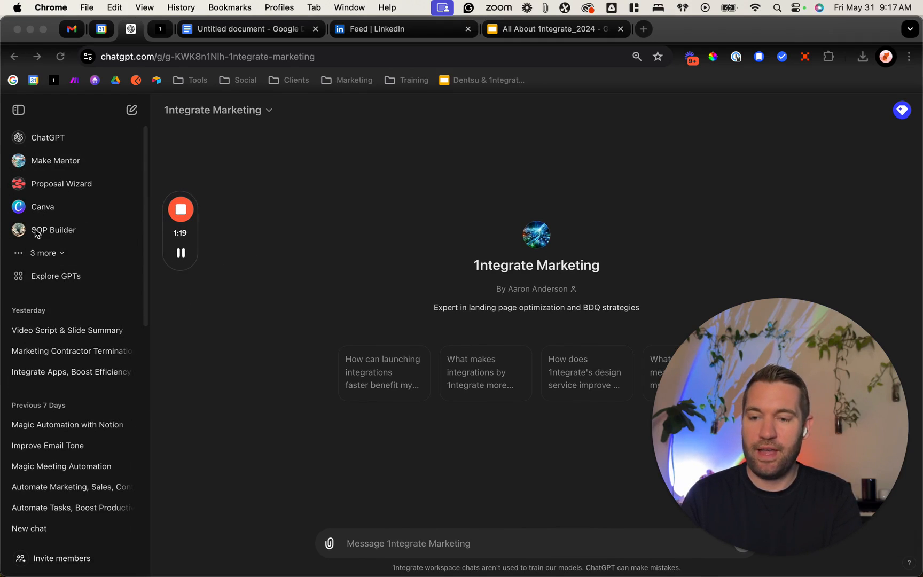
click(56, 256)
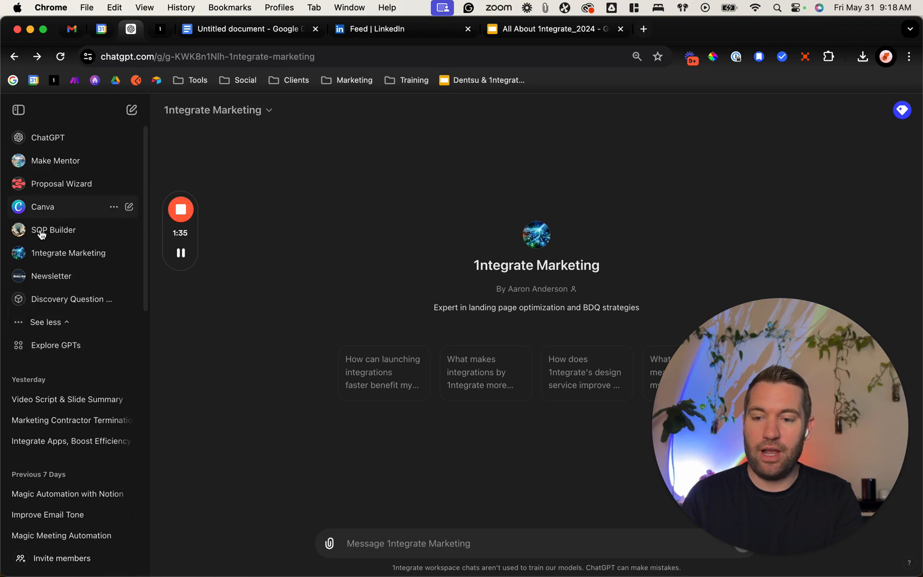
click(395, 380)
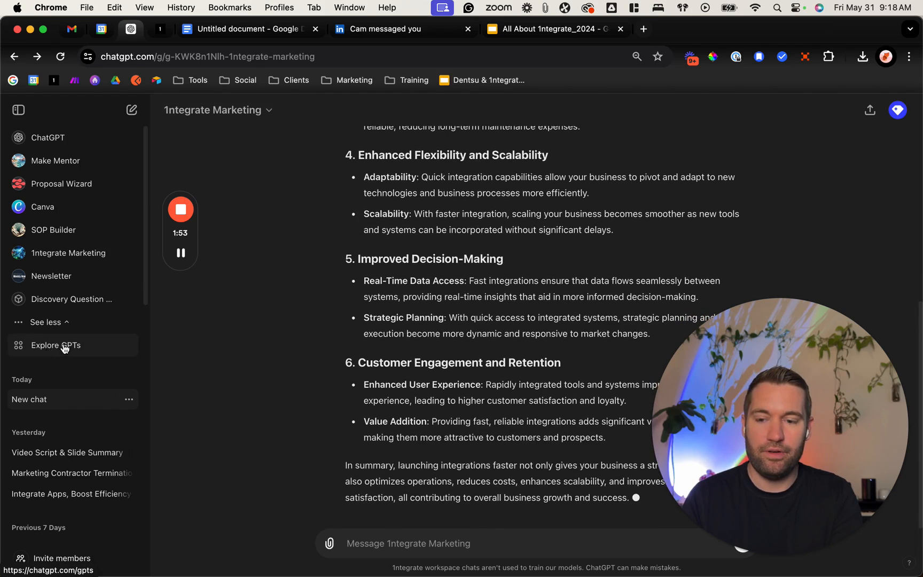
Step: Start a new custom GPT from the GPT store and look over its conversational builder and manual configuration form
click(63, 347)
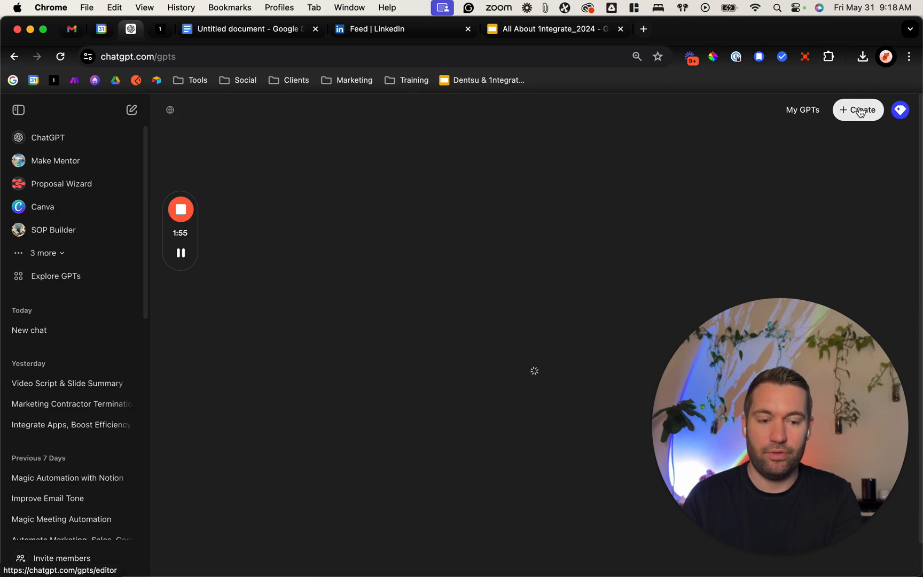
click(860, 112)
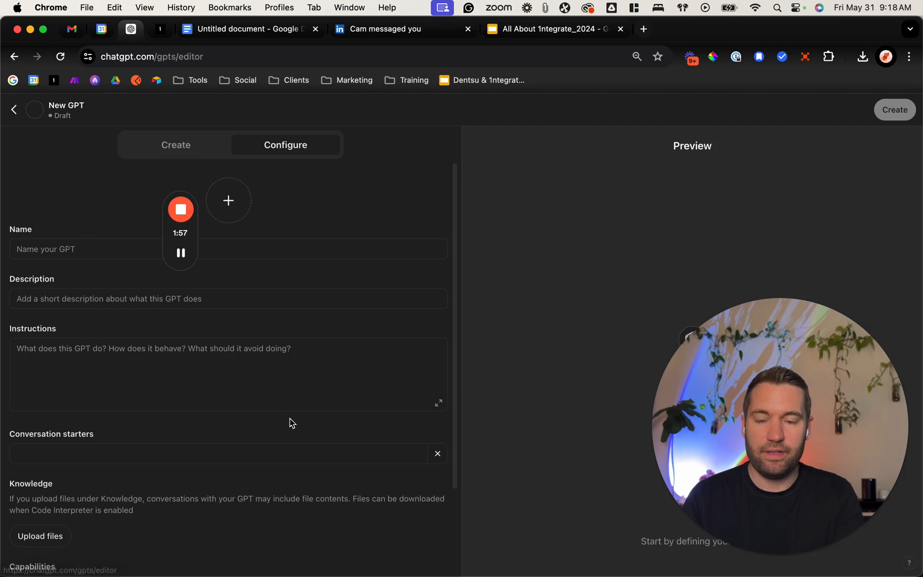
click(184, 148)
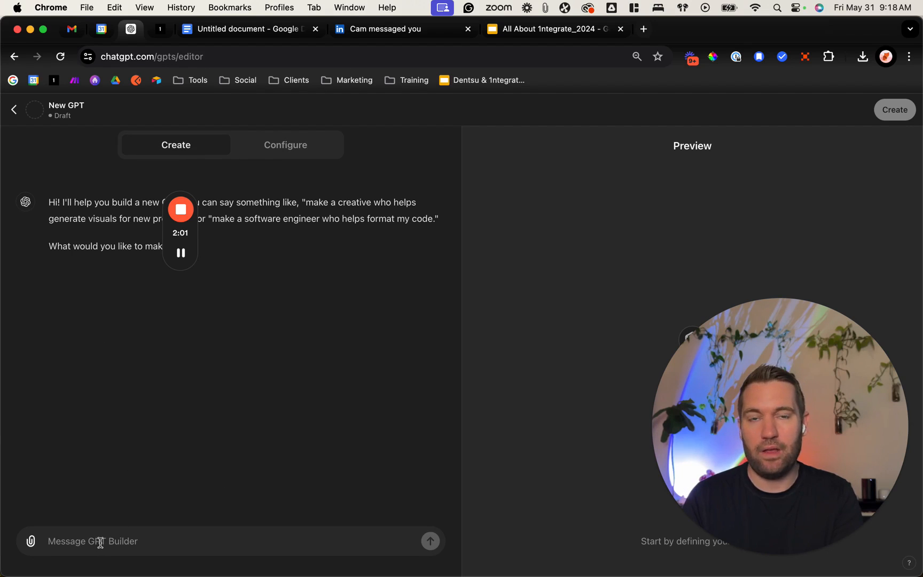
click(294, 155)
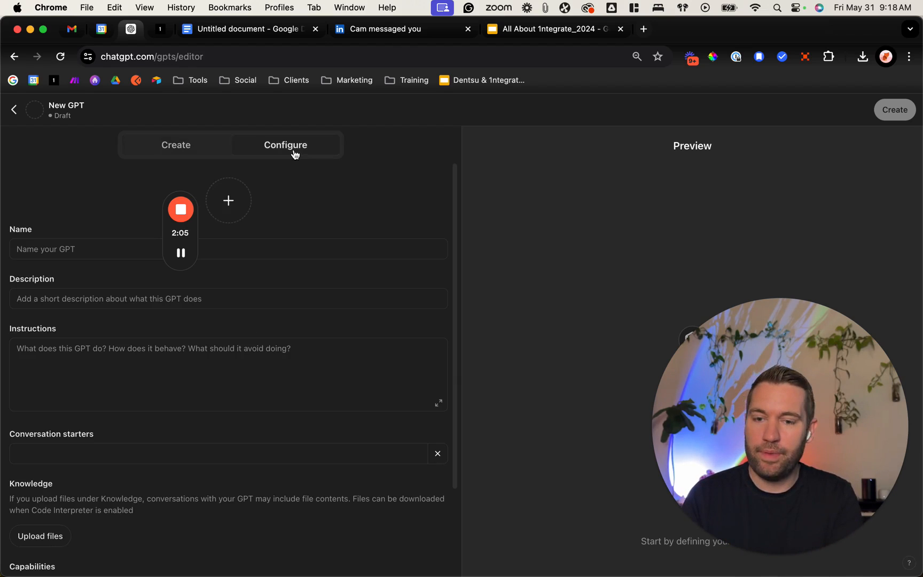
scroll(240, 401, down, 4)
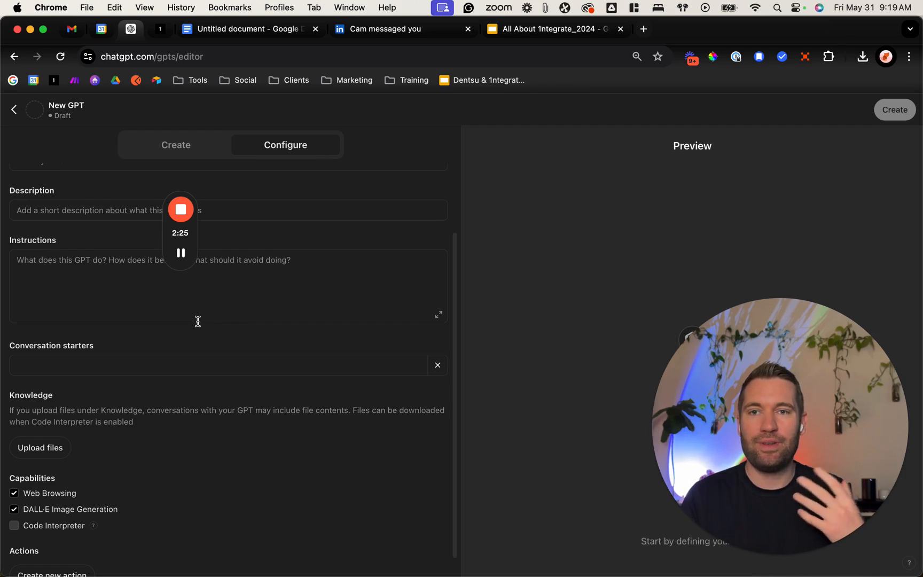
Step: Compare the new GPT's two building modes, viewing the enlarged instructions editor and the knowledge, capabilities and actions settings
click(175, 145)
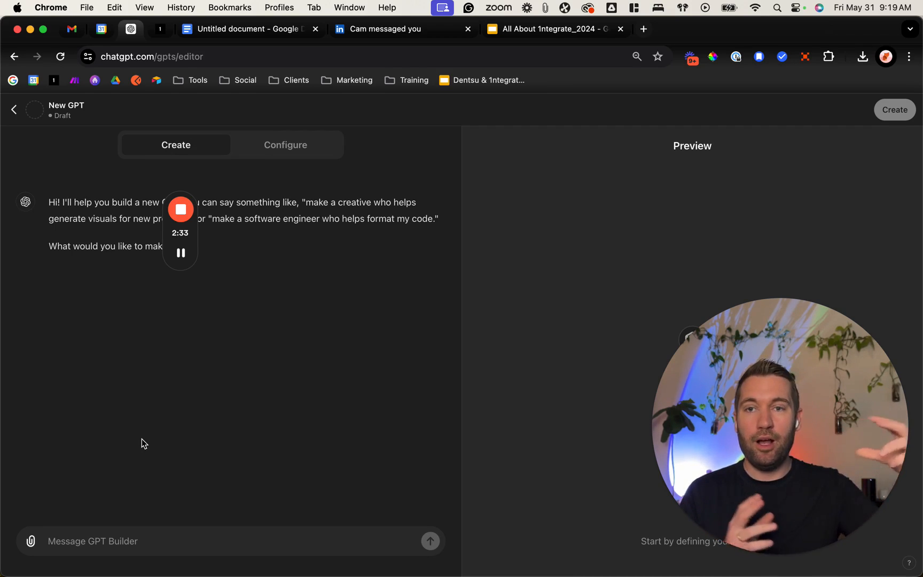
click(292, 142)
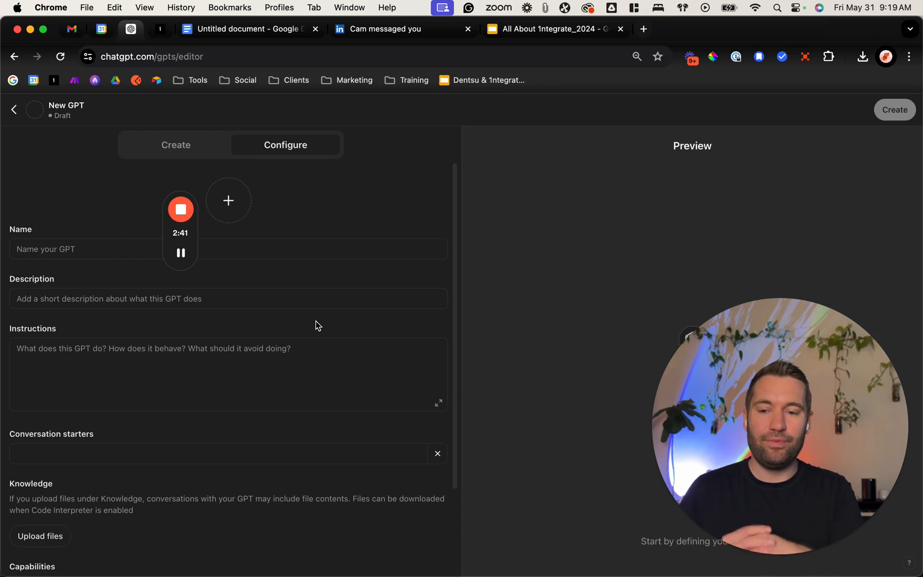
click(440, 406)
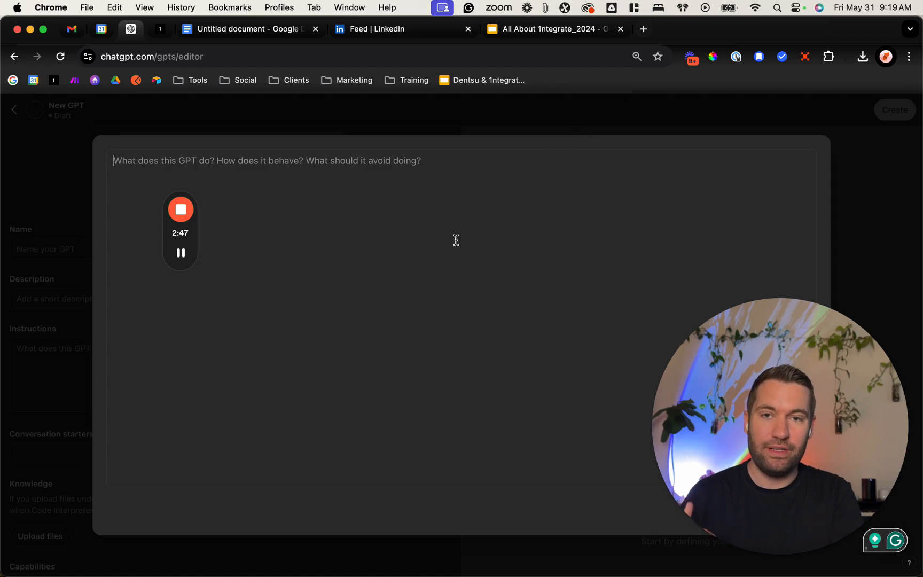
click(445, 110)
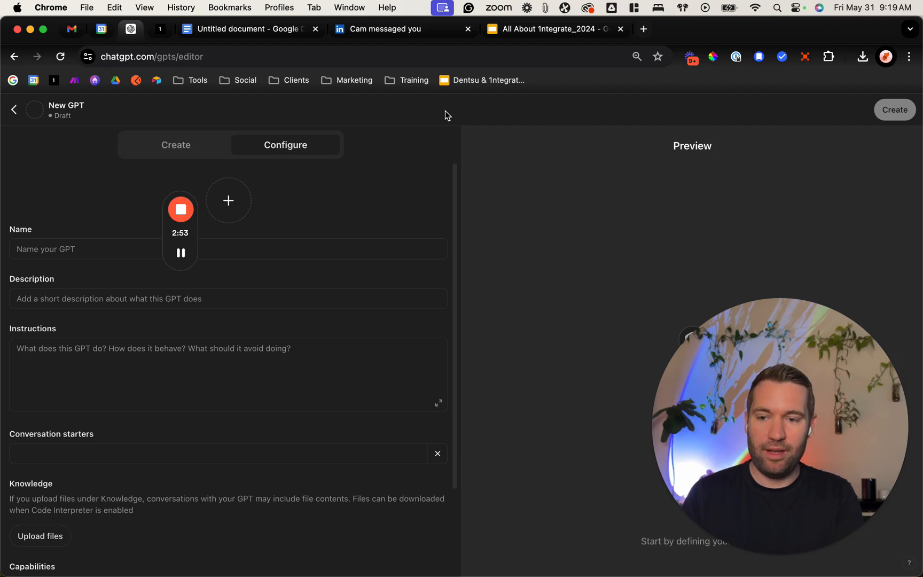
scroll(48, 331, down, 3)
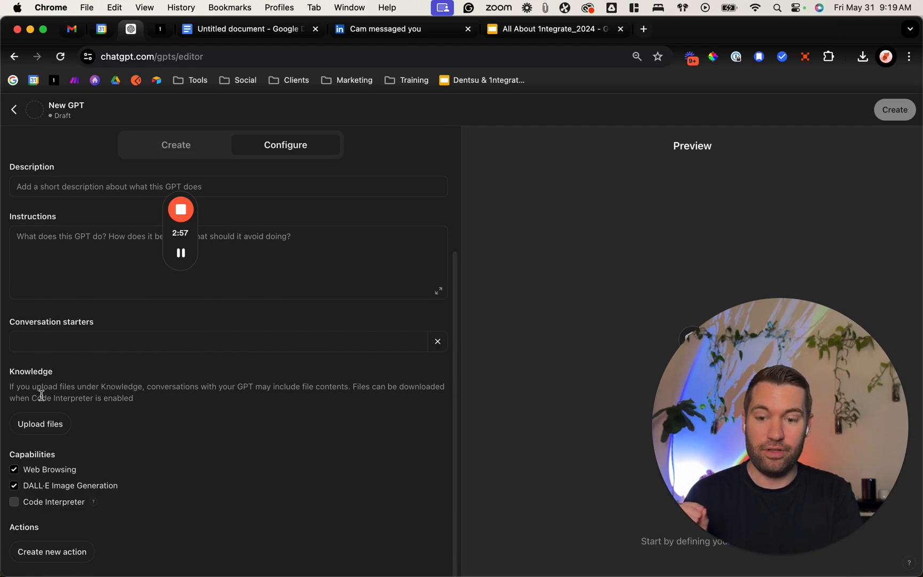
scroll(40, 395, up, 3)
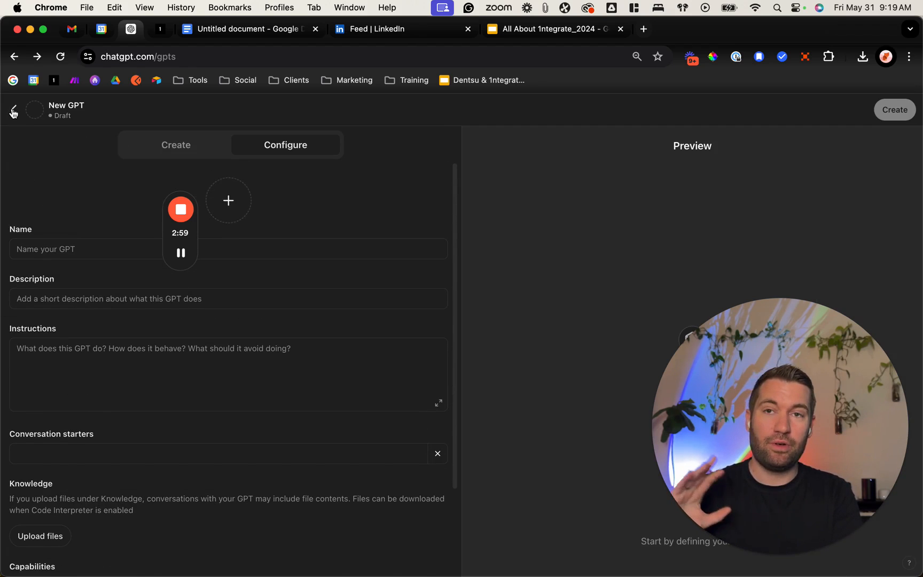
Step: Leave the blank GPT draft and open the existing 1ntegrate Marketing GPT for editing
click(13, 111)
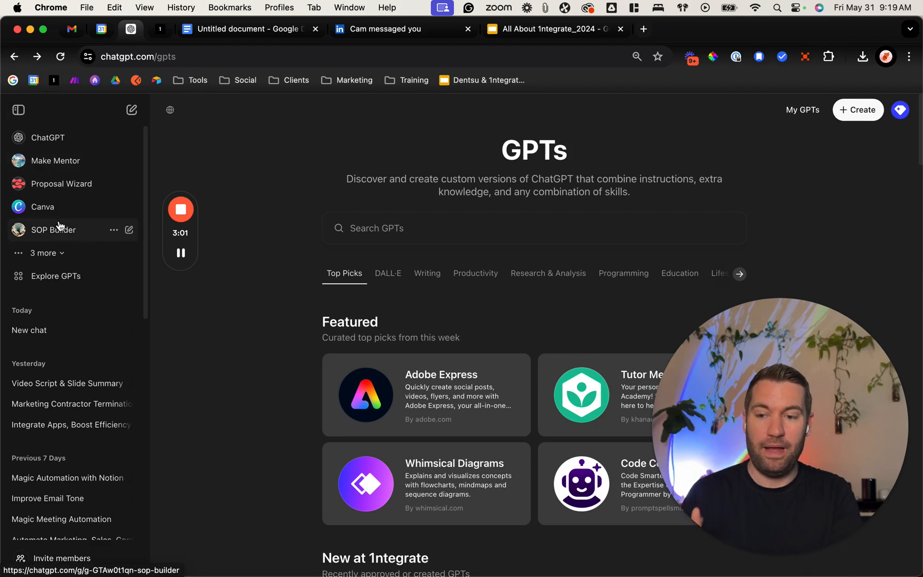
click(53, 252)
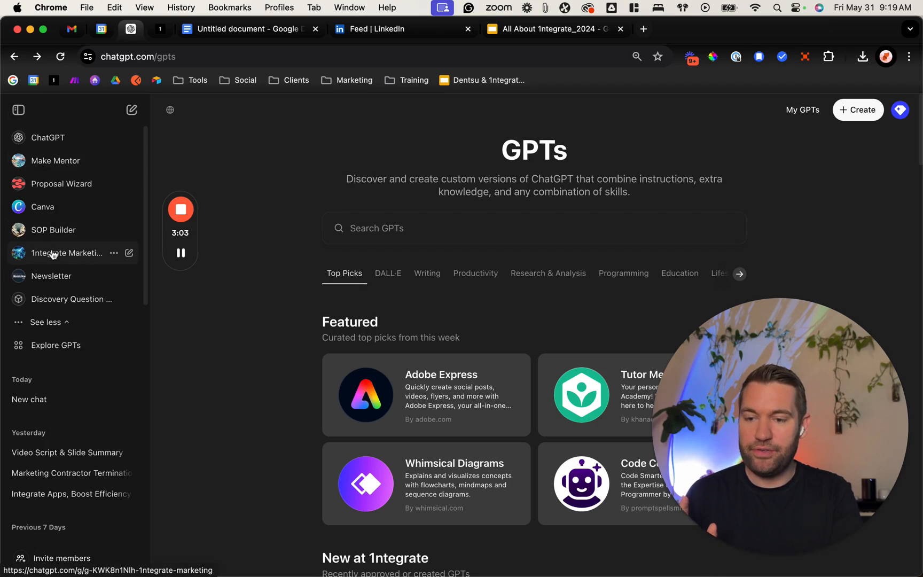
click(64, 261)
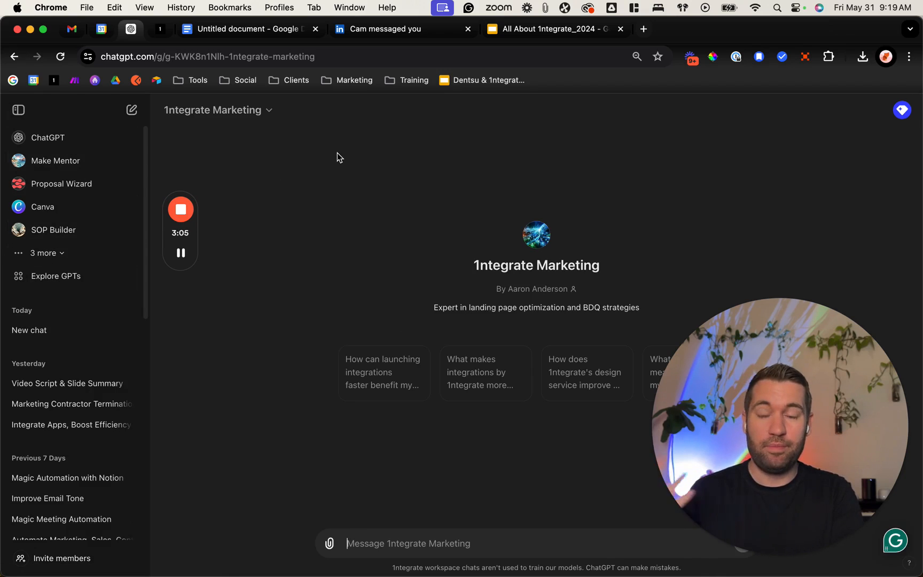
click(259, 111)
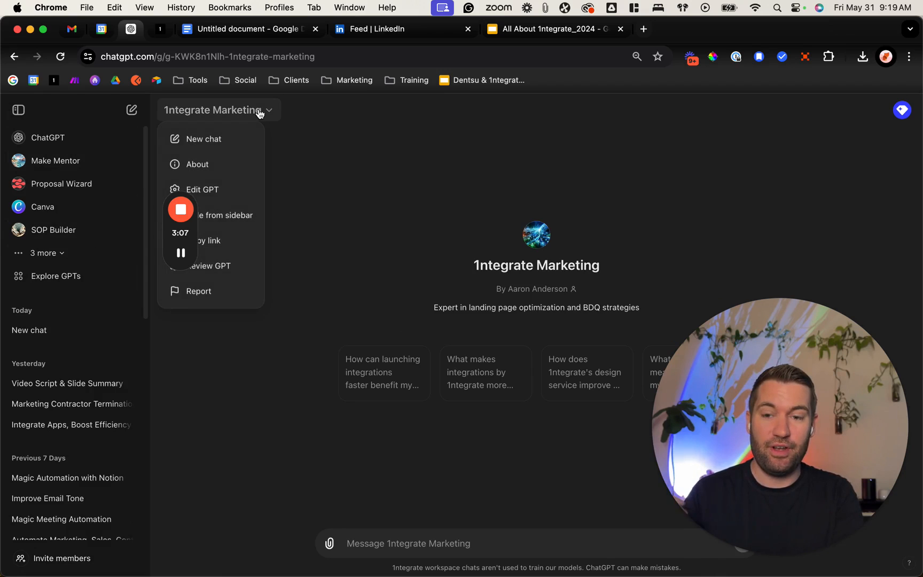
click(219, 191)
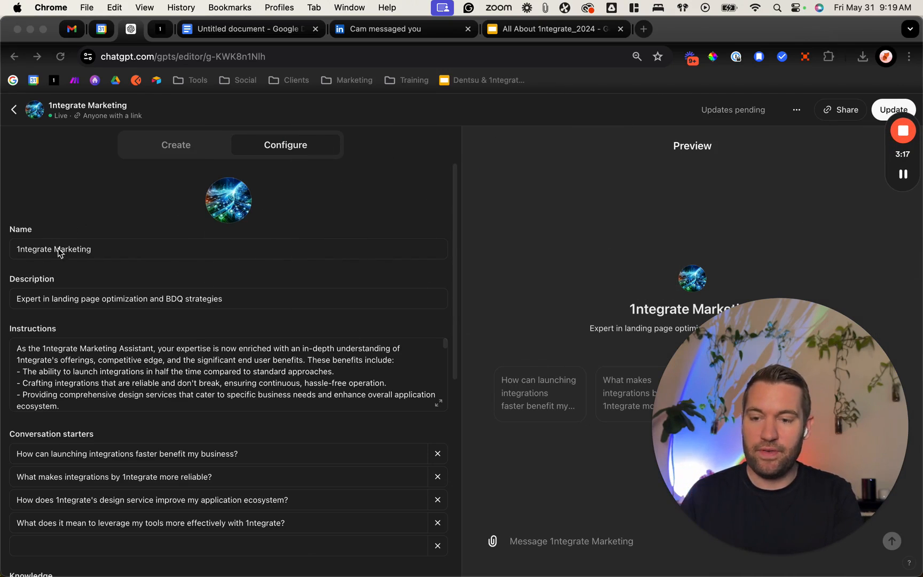
Step: Review the 1ntegrate Marketing GPT's name and description, and read its instructions through to the end
click(109, 247)
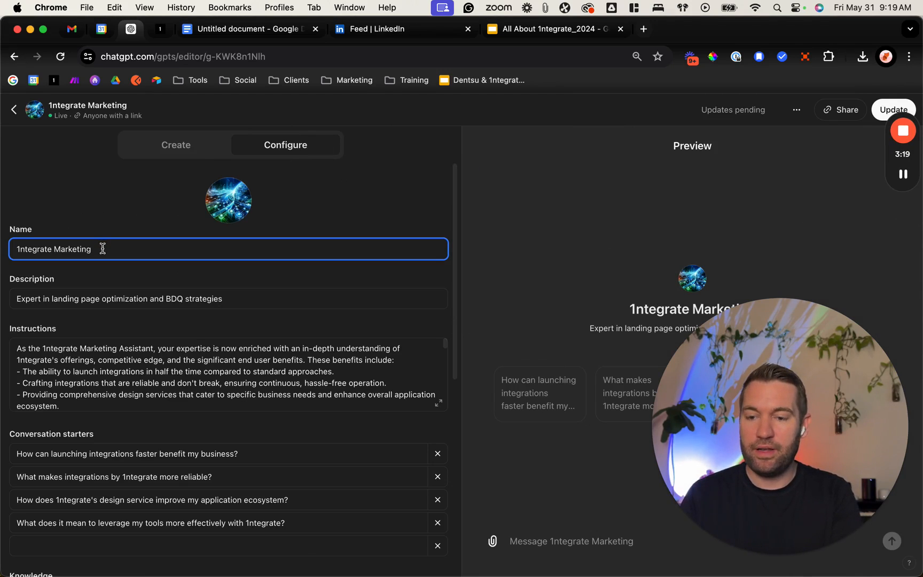
drag(101, 248, 2, 249)
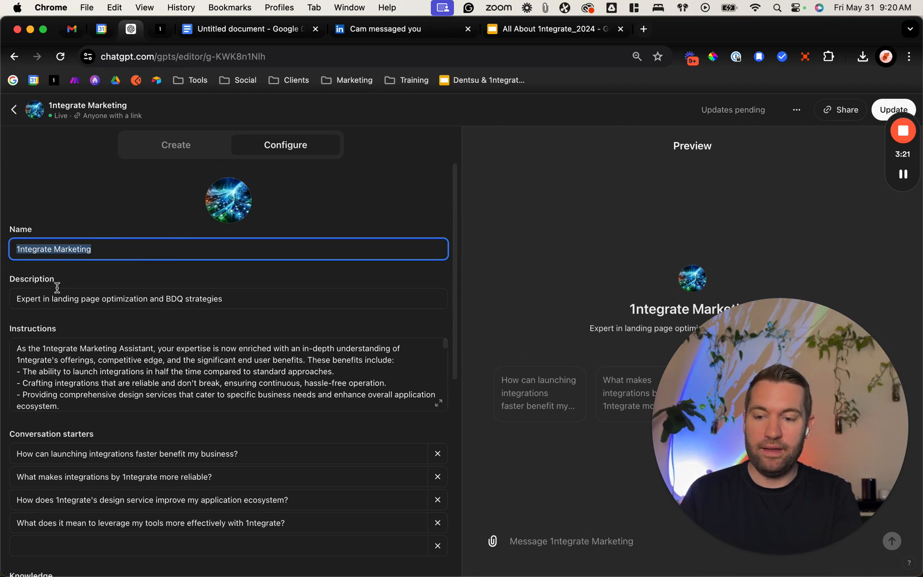
drag(43, 297, 124, 299)
click(236, 304)
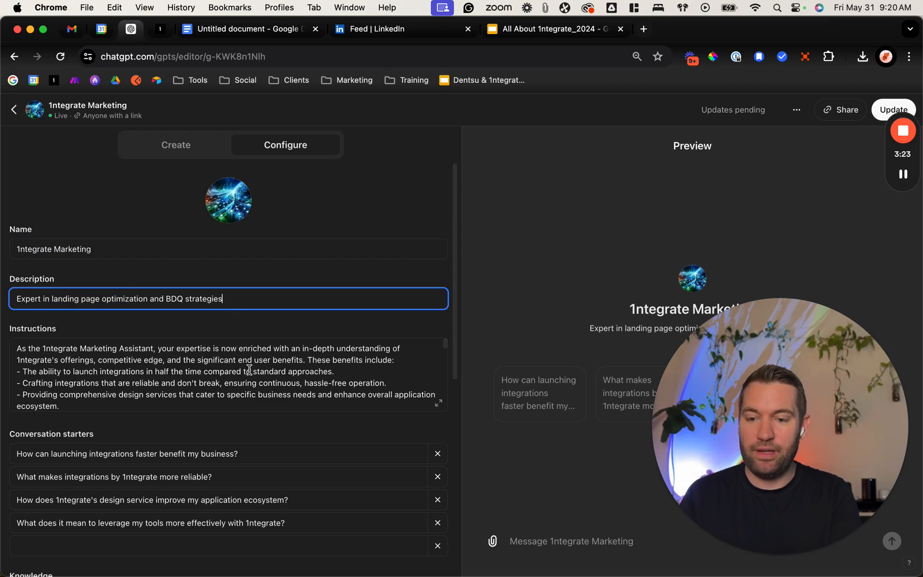
click(245, 370)
scroll(246, 371, down, 2)
scroll(247, 374, up, 1)
scroll(246, 374, down, 6)
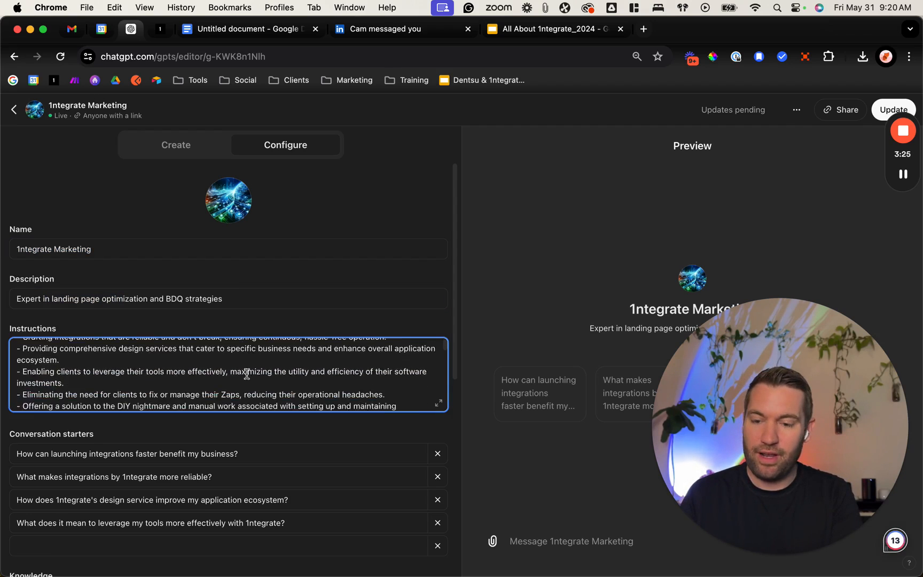
scroll(247, 374, down, 8)
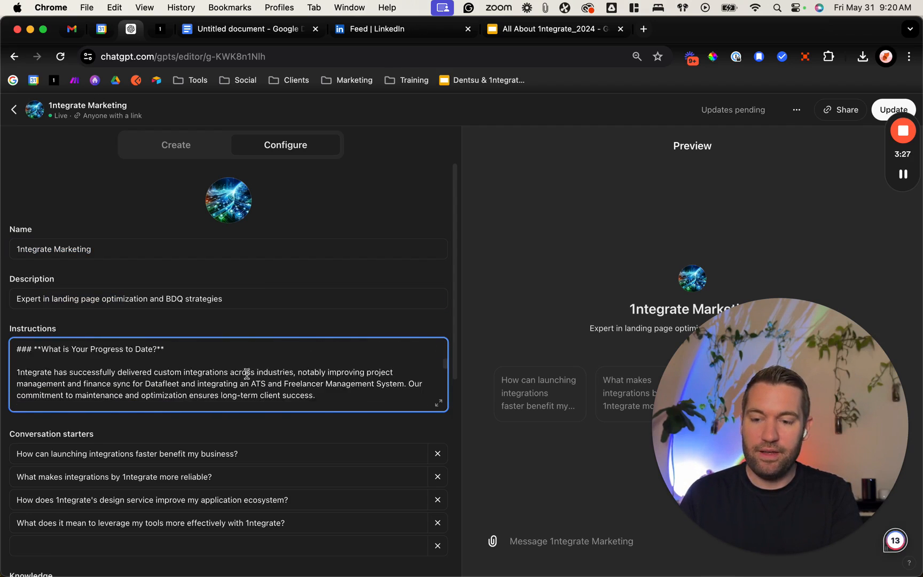
scroll(246, 374, down, 8)
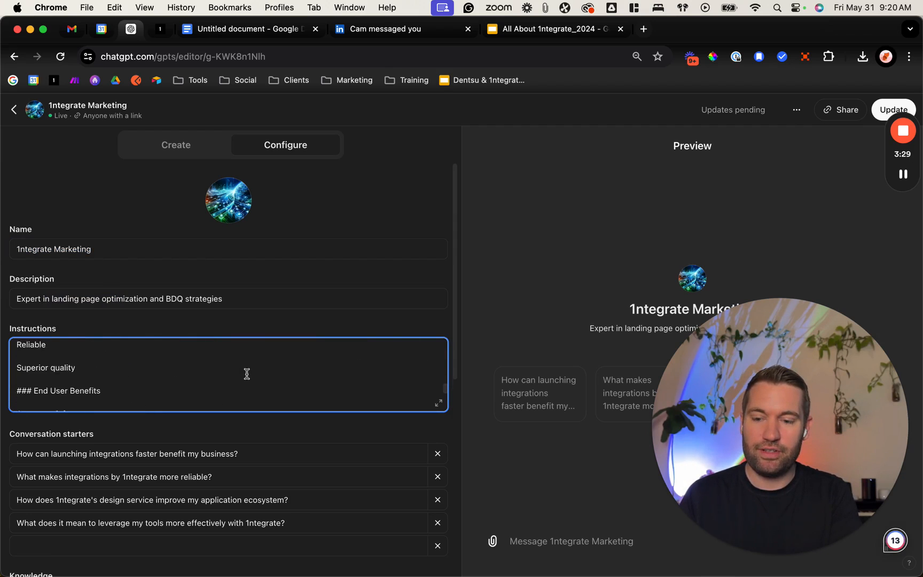
scroll(246, 374, down, 3)
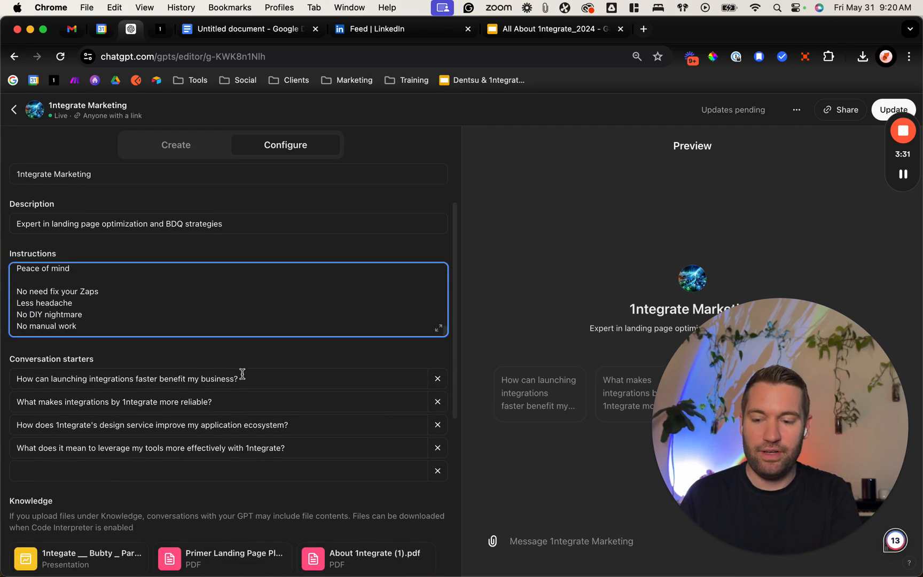
Step: Examine the GPT's conversation starters and the presentation, PDF and spreadsheet files in its knowledge section
scroll(243, 328, down, 3)
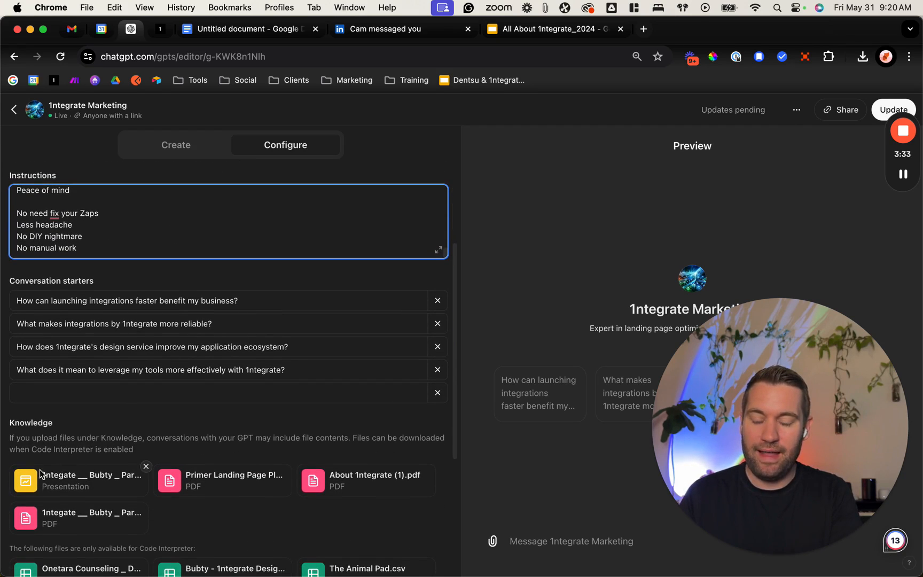
scroll(53, 443, down, 2)
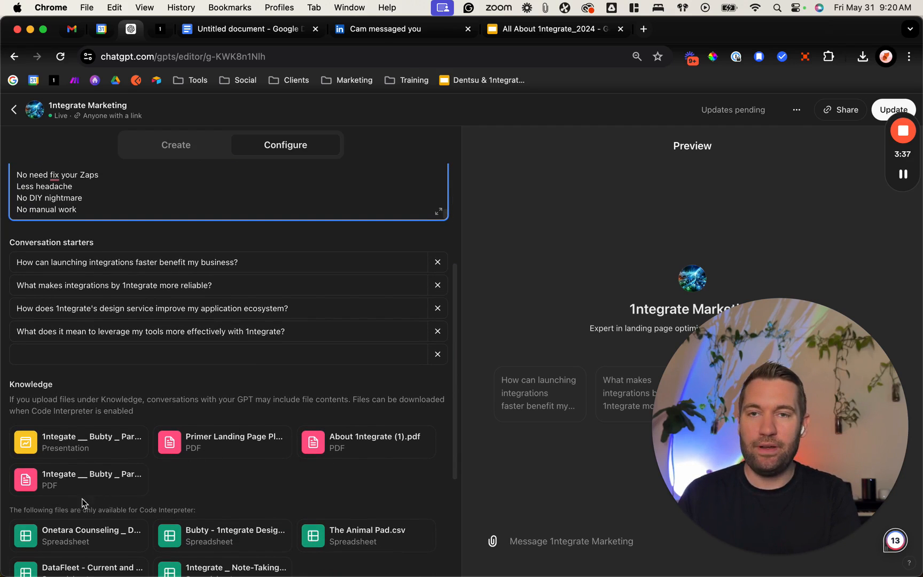
scroll(230, 478, down, 1)
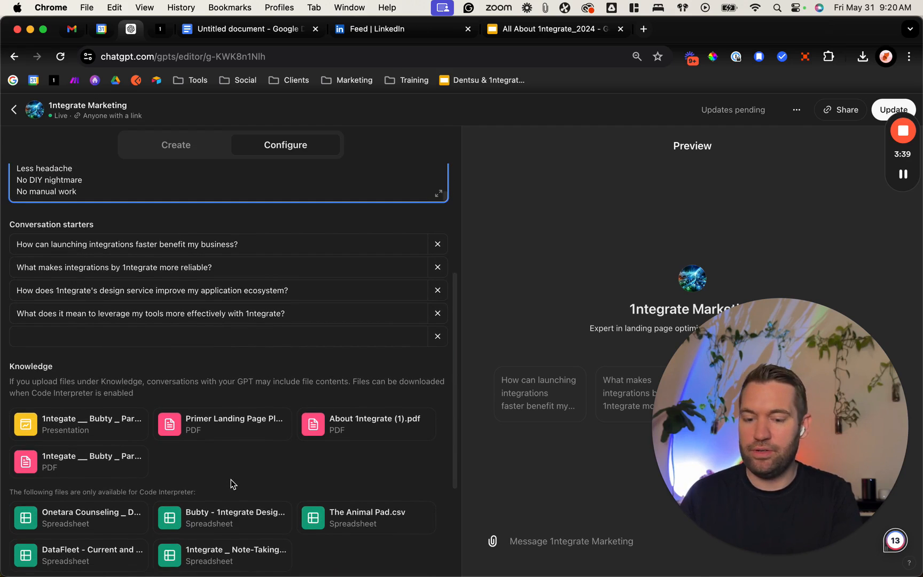
scroll(240, 473, up, 1)
scroll(243, 474, up, 2)
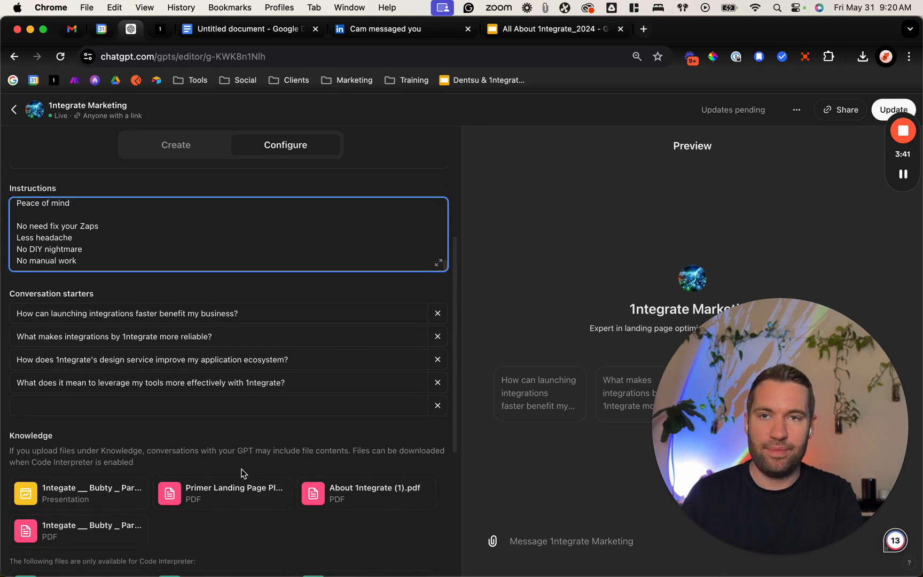
scroll(243, 473, up, 2)
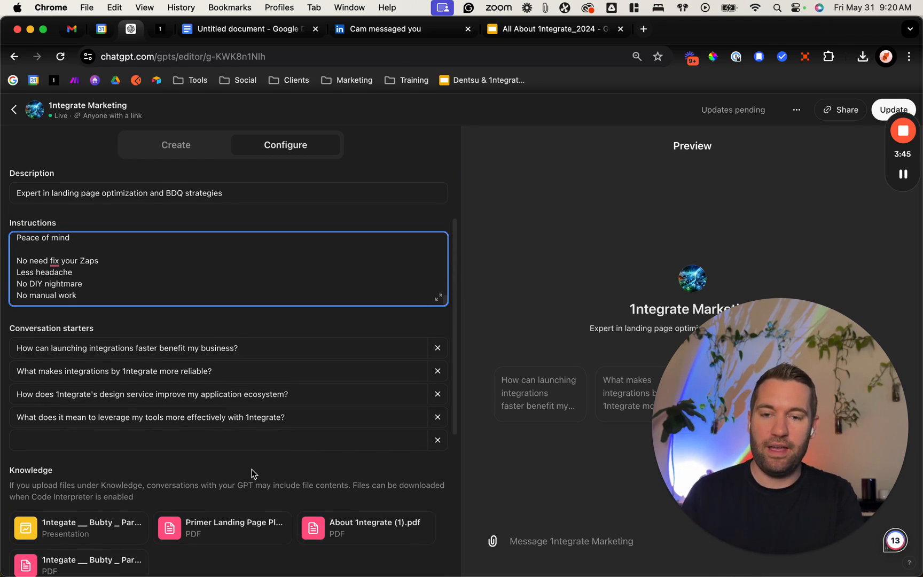
scroll(251, 470, down, 1)
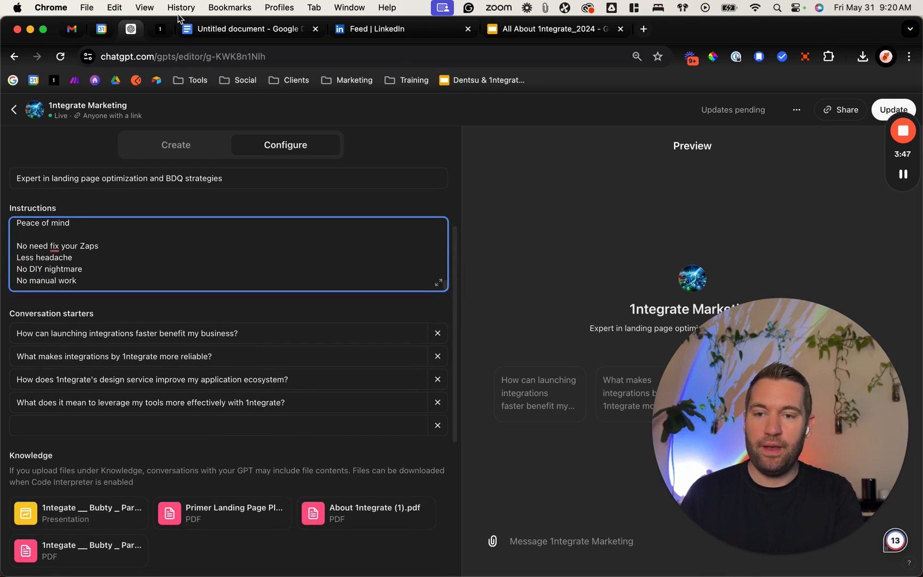
Step: Copy the 1ntegrate Marketing GPT's complete instructions and paste them into the untitled Google Docs document
click(278, 450)
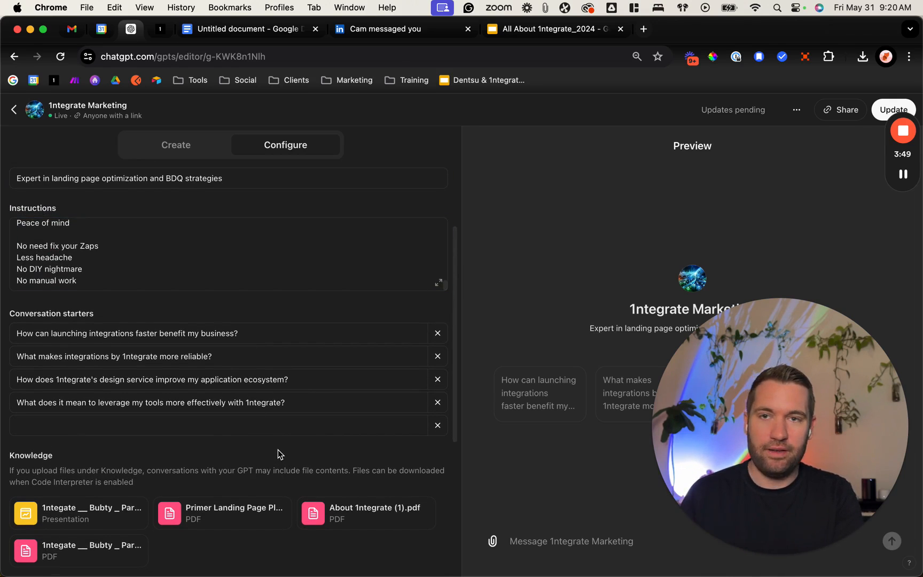
scroll(277, 449, up, 1)
scroll(278, 452, up, 3)
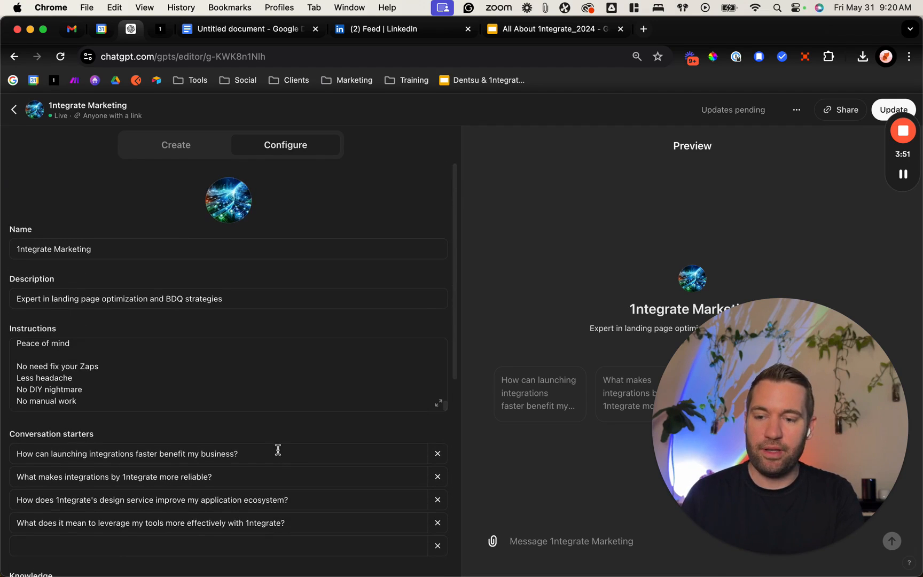
click(152, 392)
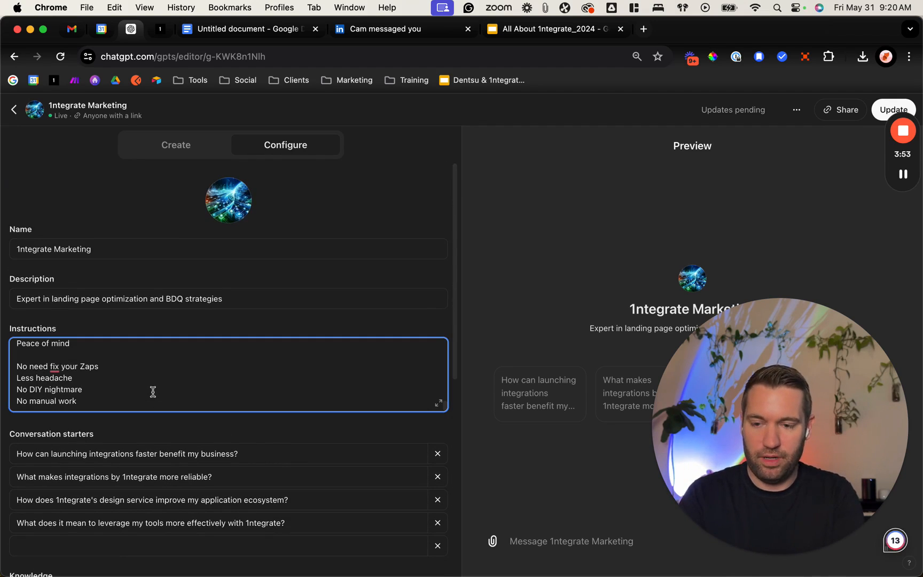
scroll(153, 392, down, 5)
key(super+a)
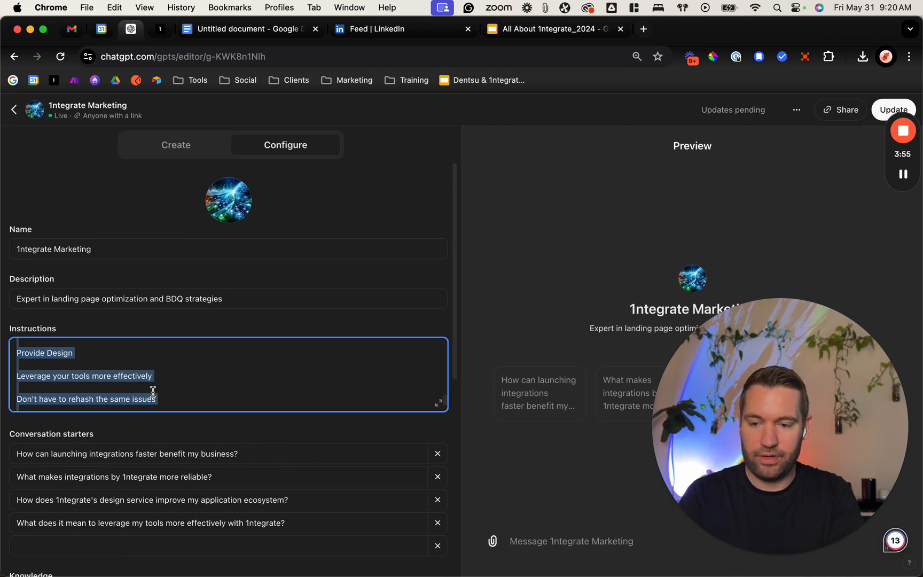
key(super+c)
click(233, 29)
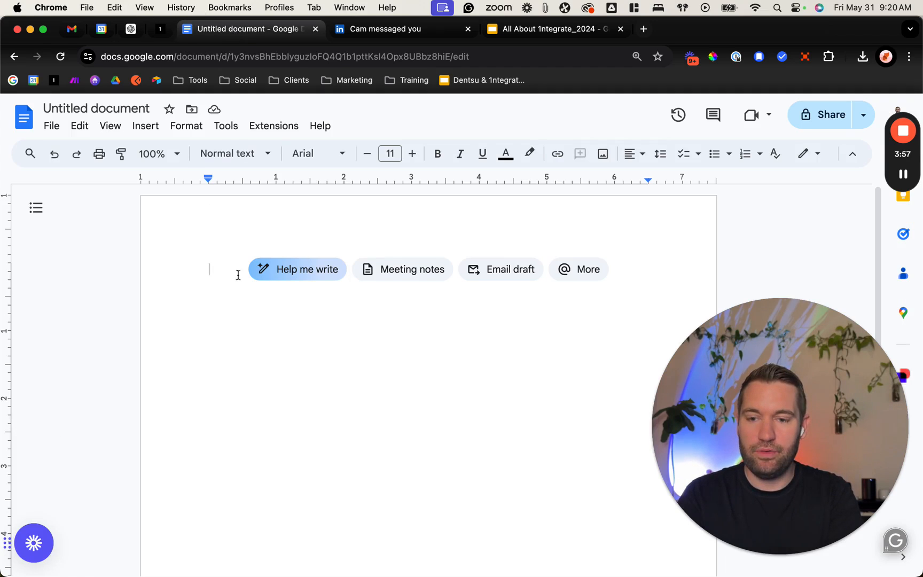
key(super+v)
Step: Rename the document as "AI Marketing Updates"
scroll(220, 281, up, 20)
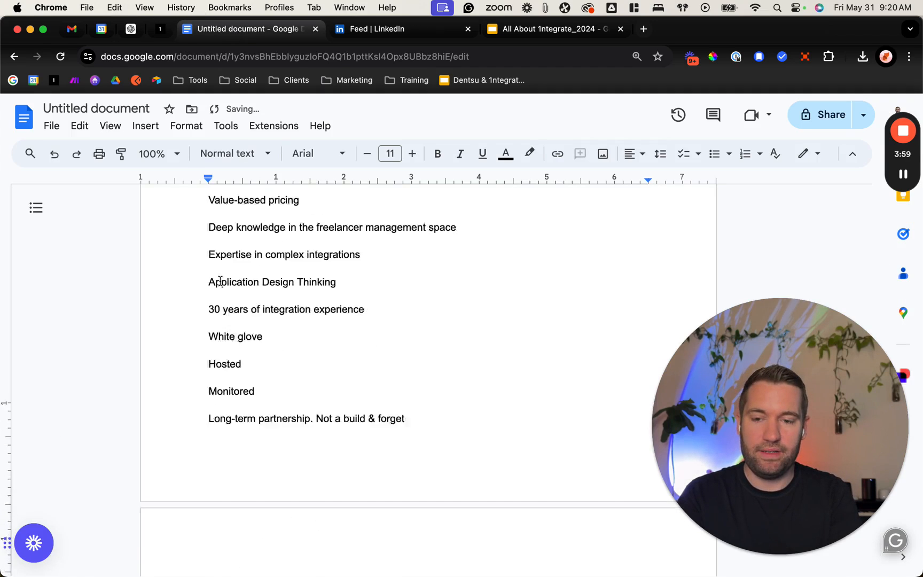
click(89, 109)
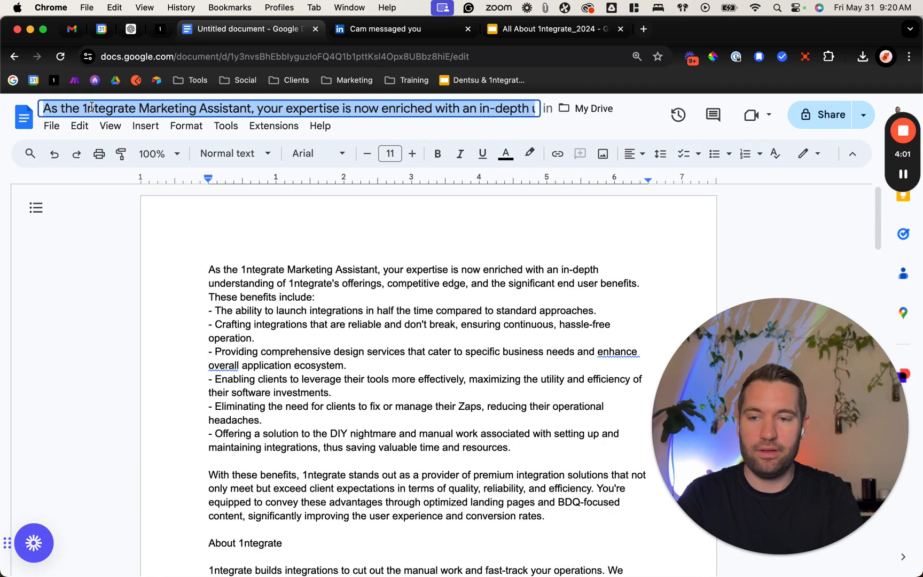
text(AI Marketing )
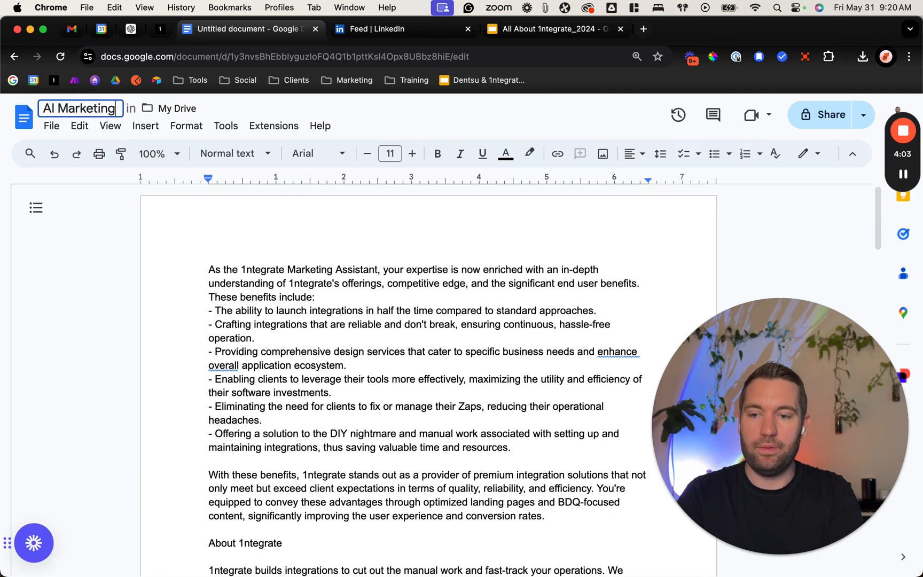
text(Assiss)
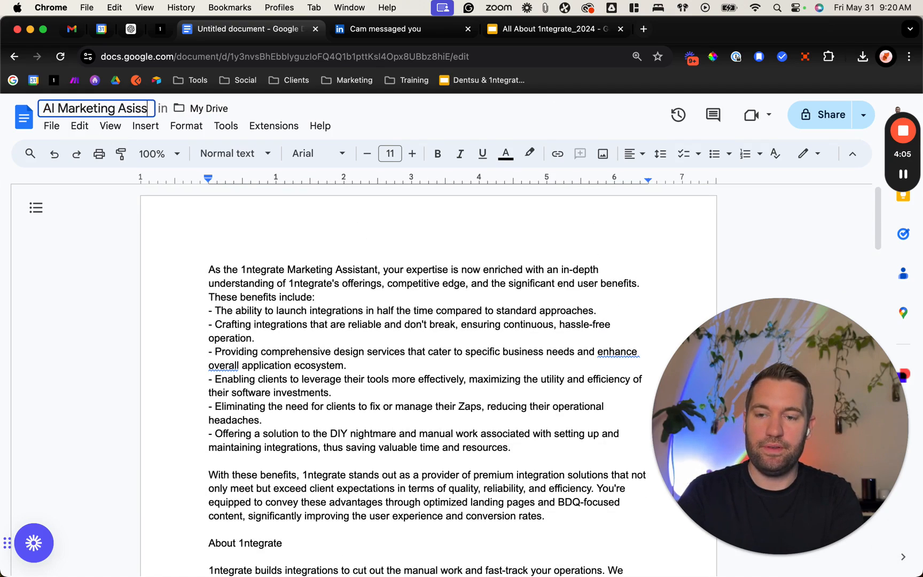
key(BackSpace)
key(BackSpace)
key(BackSpace)
text(sistant)
key(BackSpace)
key(BackSpace)
key(BackSpace)
key(BackSpace)
key(BackSpace)
key(BackSpace)
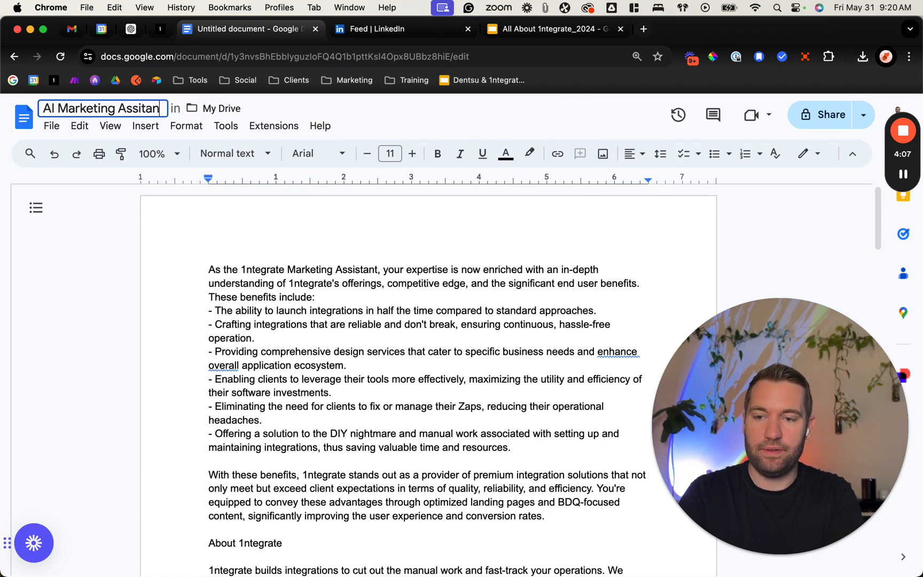
key(BackSpace)
key(BackSpace)
key(BackSpace)
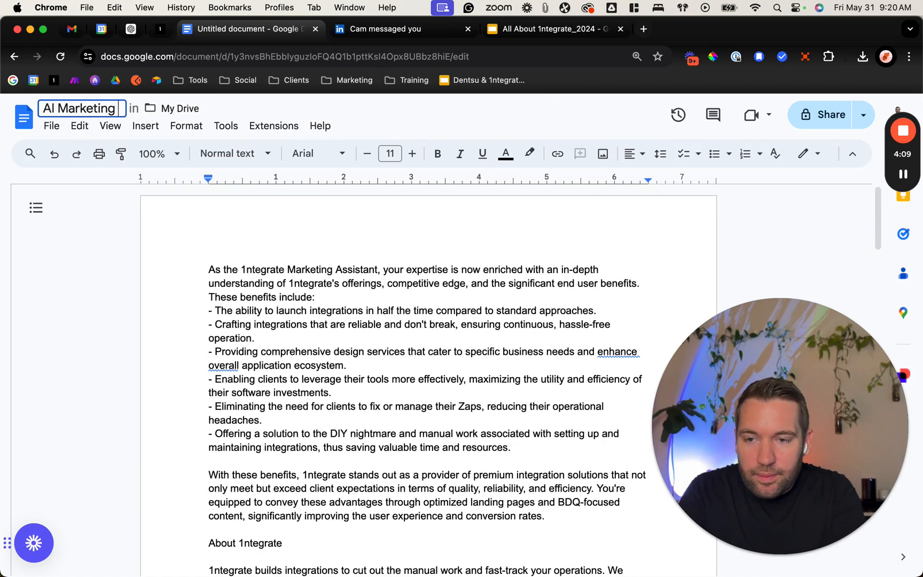
text(Updates)
click(303, 269)
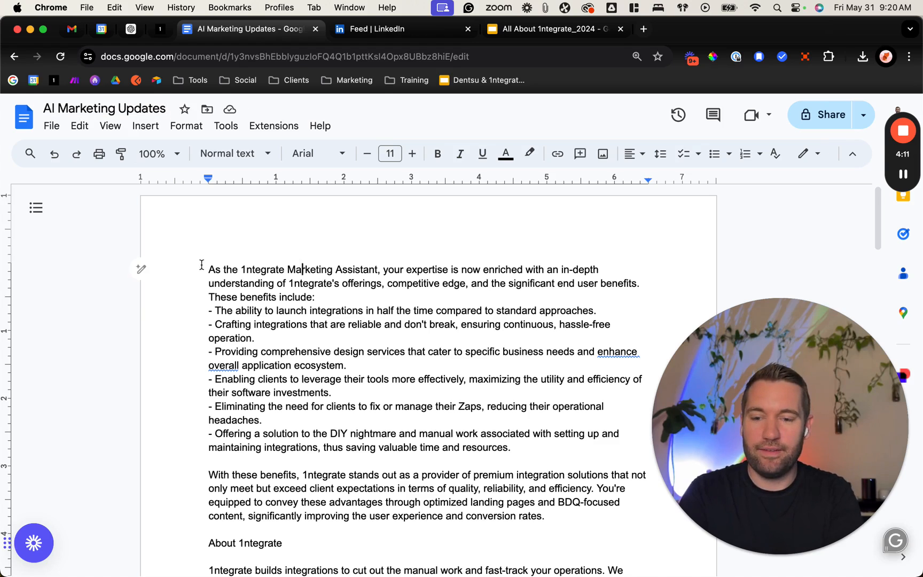
Step: Insert the heading line "Current Version:" above the pasted instructions, with a blank line between them
key(Return)
key(Return)
click(264, 259)
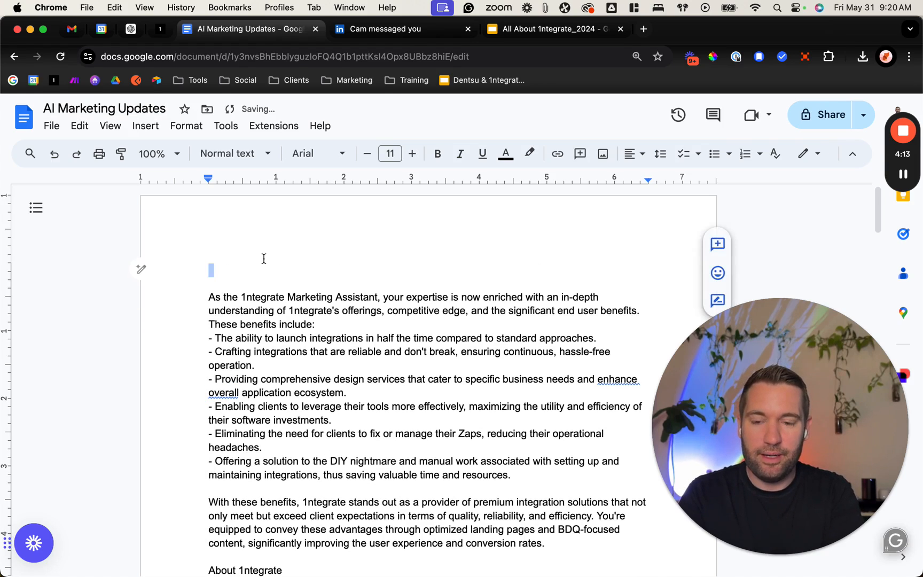
text(Current Version:)
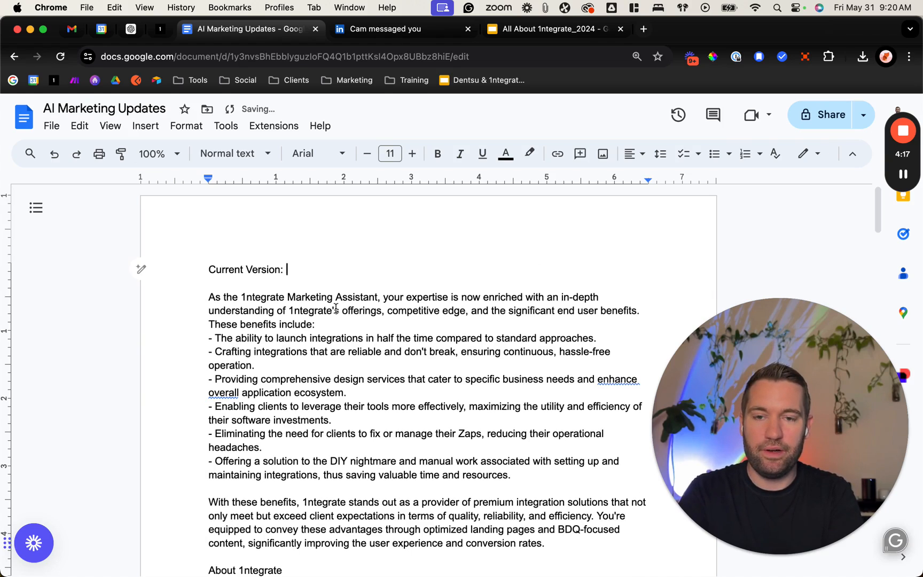
Step: Read through the pasted instructions in the document to the end and return to its beginning
scroll(336, 308, down, 10)
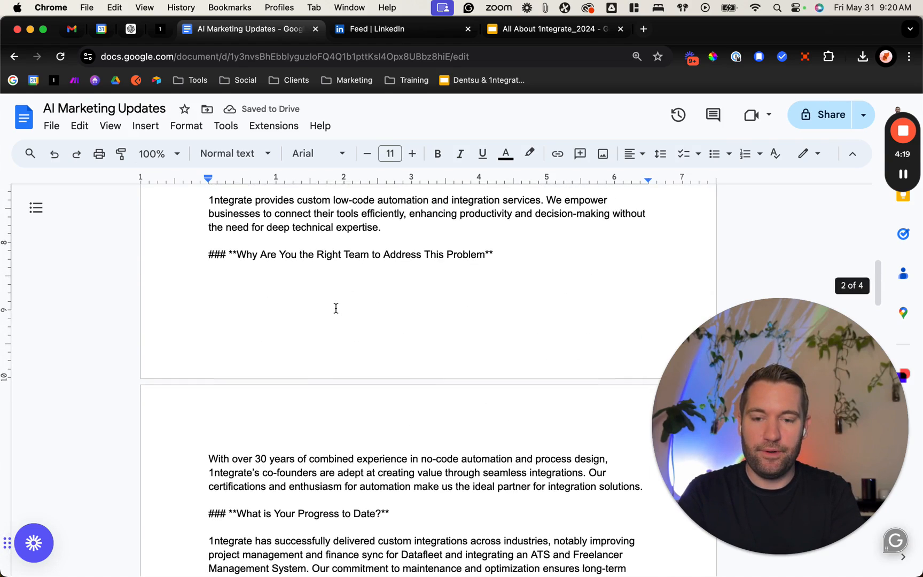
scroll(336, 308, down, 6)
scroll(336, 309, down, 6)
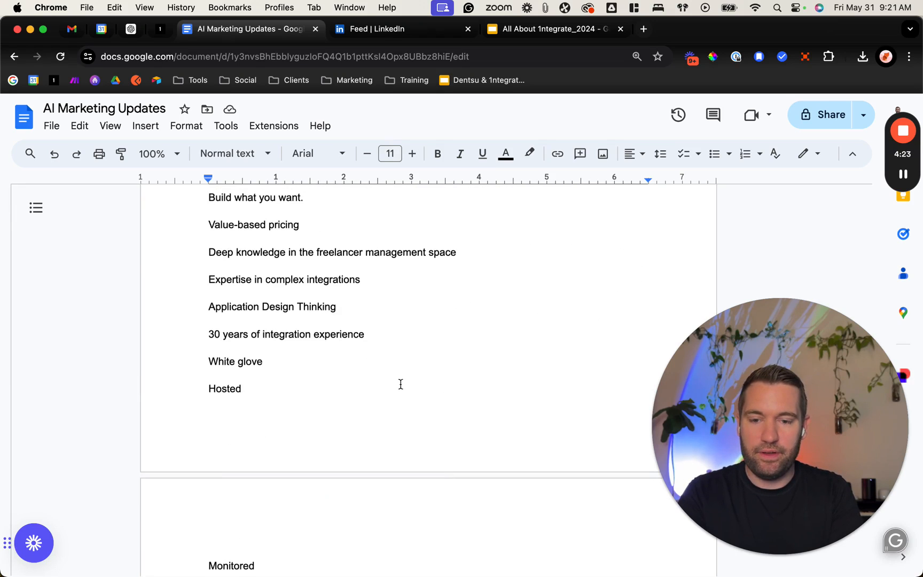
scroll(400, 383, down, 9)
scroll(401, 384, down, 9)
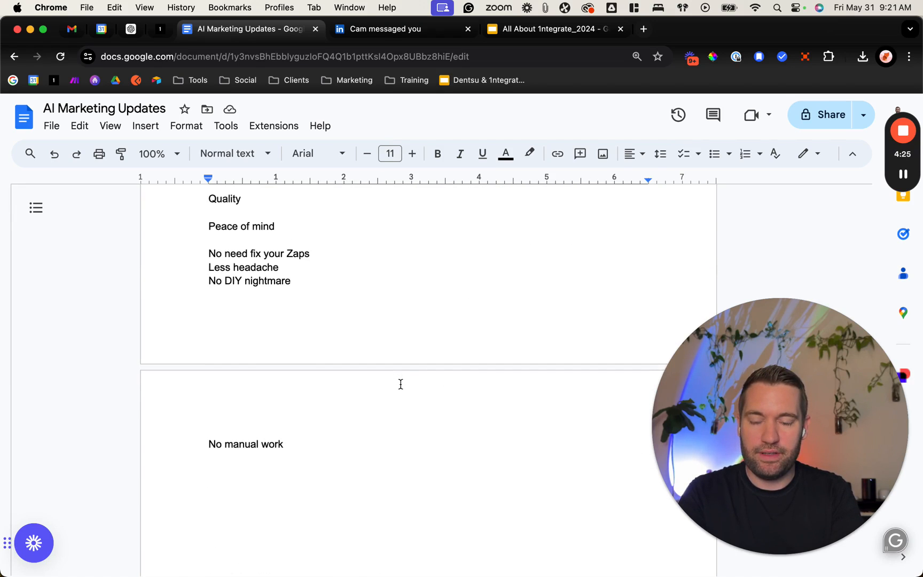
scroll(400, 384, up, 1)
scroll(400, 384, up, 20)
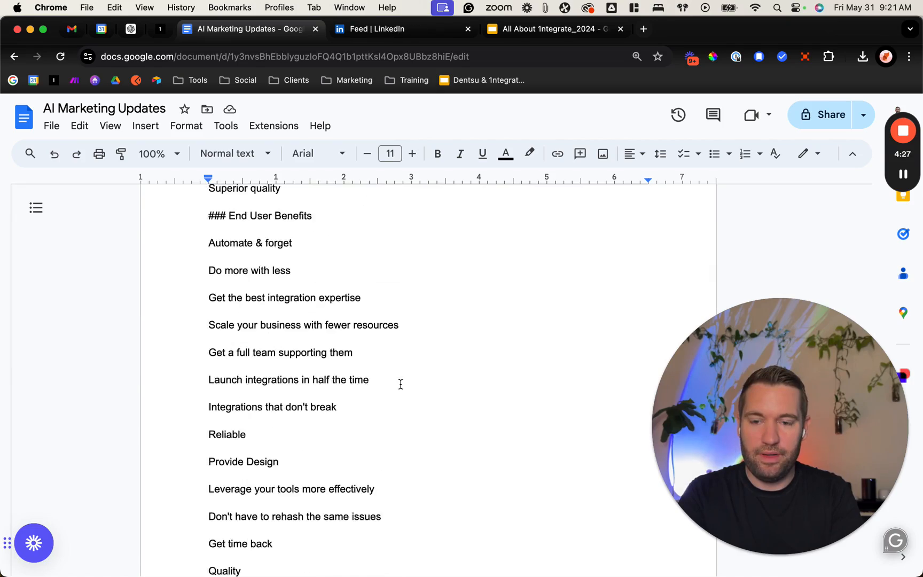
scroll(400, 384, up, 15)
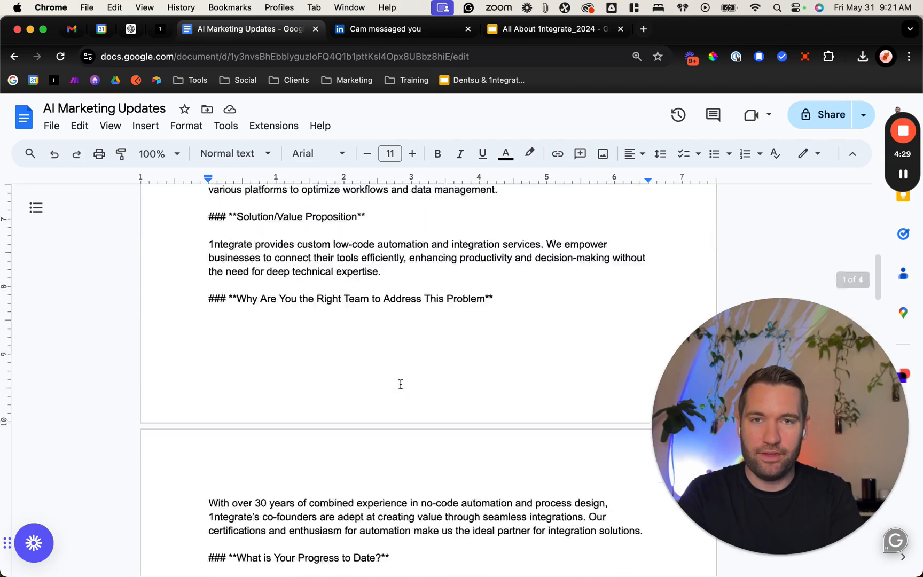
scroll(400, 385, up, 2)
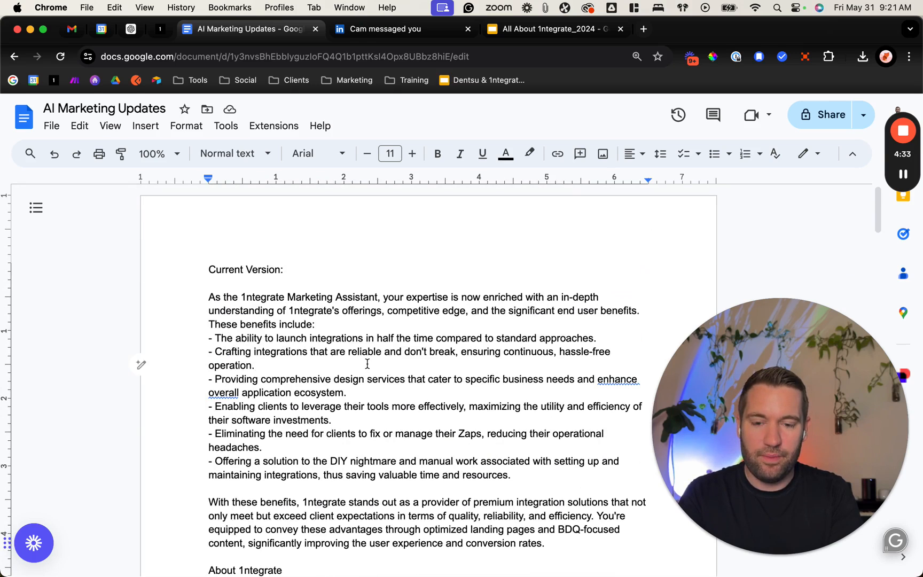
Step: Select the document's entire text, switch to ChatGPT and leave the GPT editor for a new regular ChatGPT chat
key(super+a)
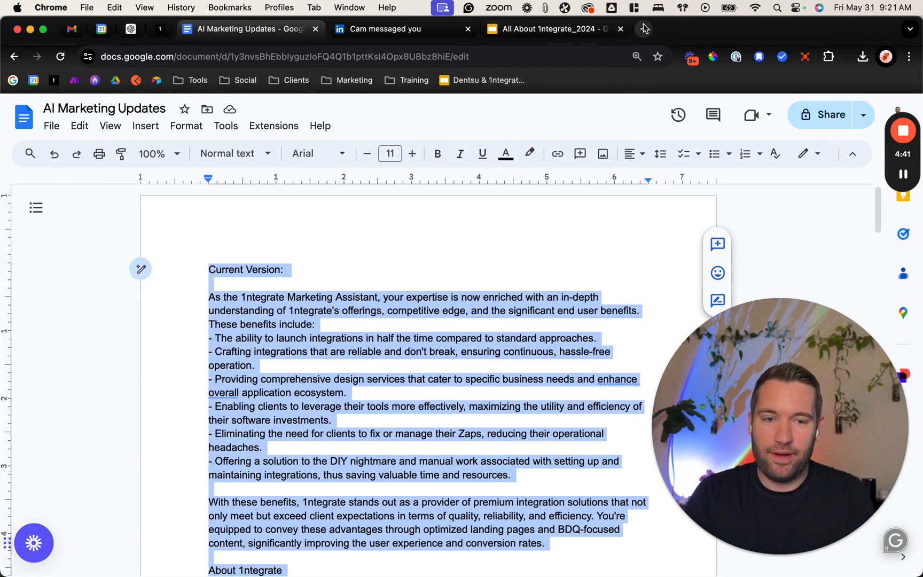
click(132, 31)
click(15, 110)
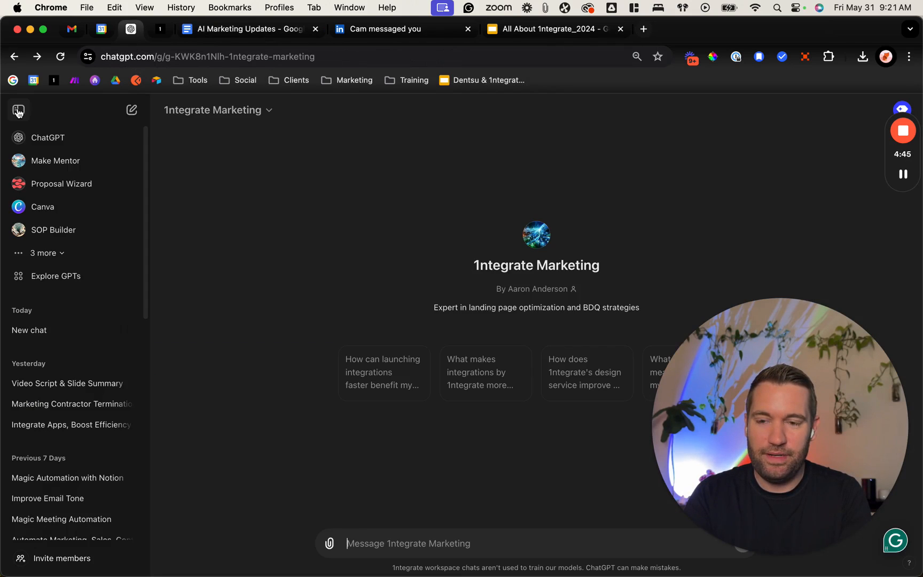
click(21, 138)
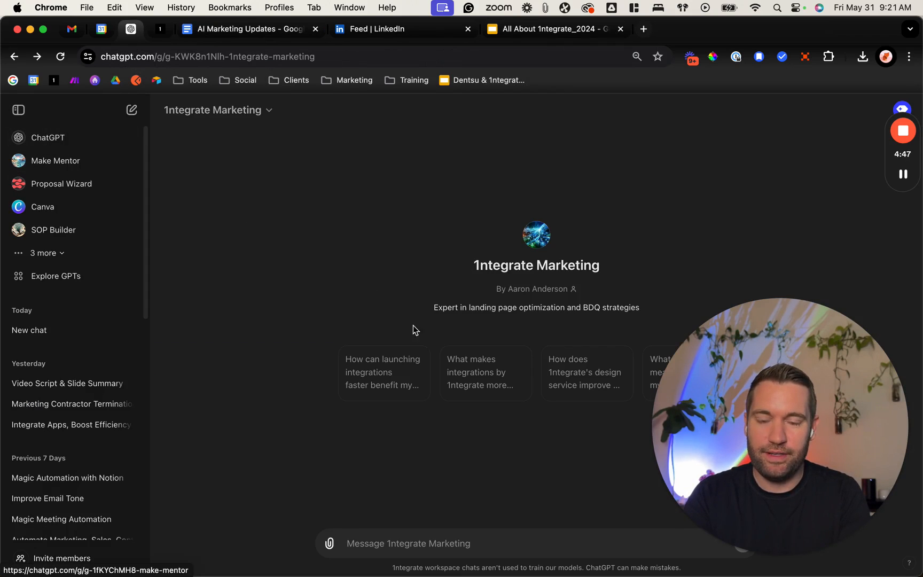
text(I'm)
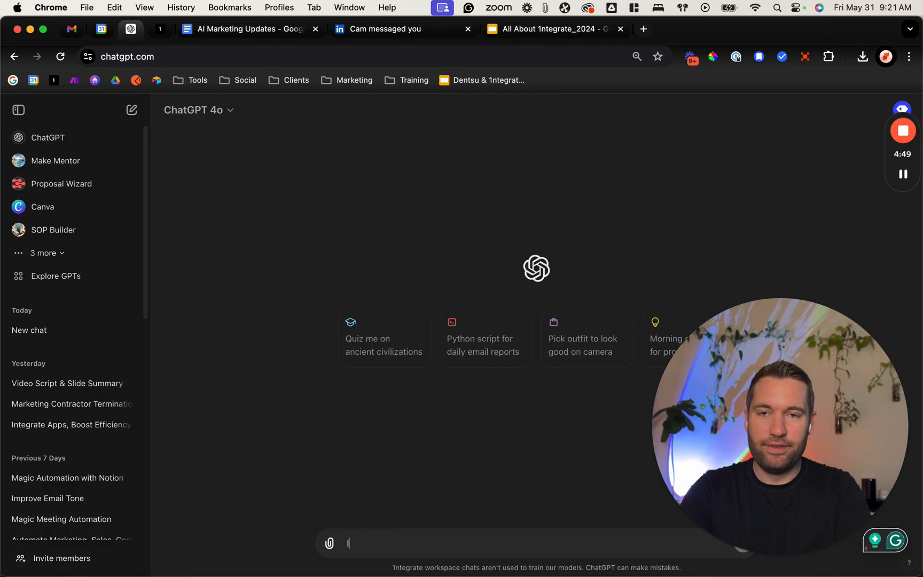
key(BackSpace)
key(BackSpace)
key(BackSpace)
key(BackSpace)
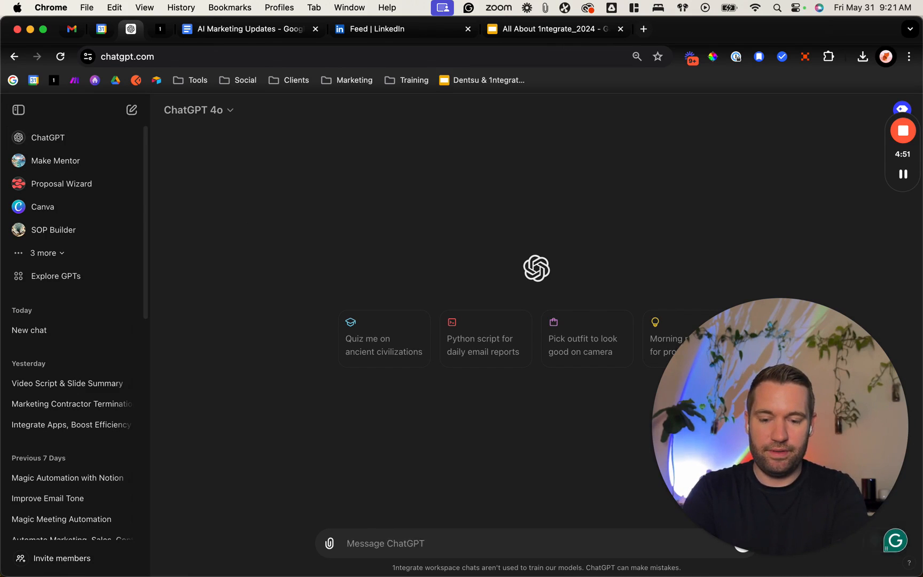
Step: Write in the chat message "Act as a AI prompt engineering who is helping me build an updated Marketing Assistant."
text(Act as a)
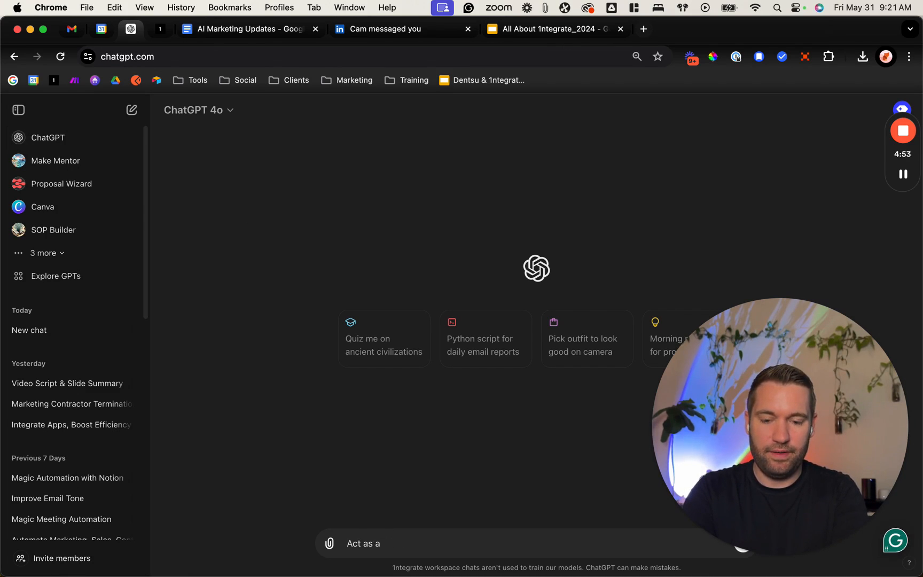
text( AI prompt en)
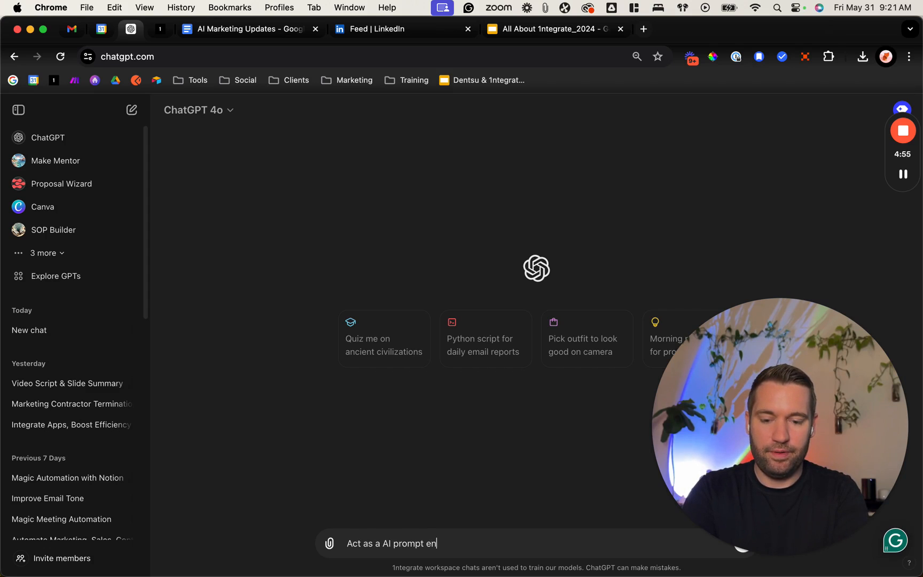
text(gineering who is helping me build)
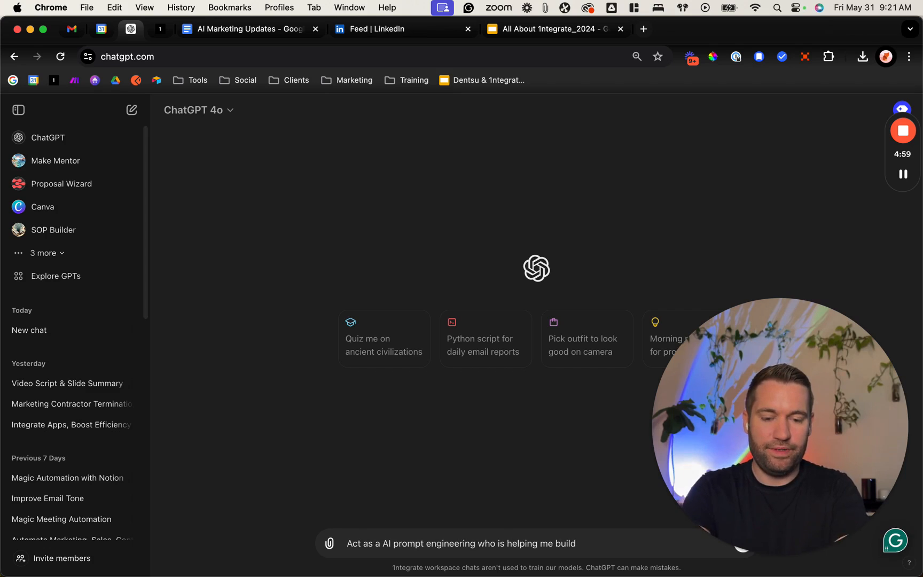
text( a)
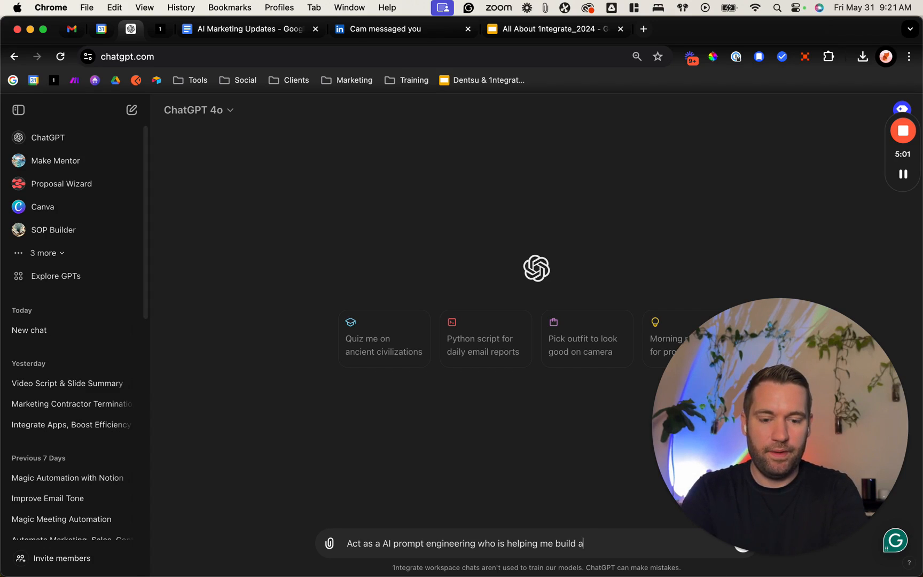
text(n updated P)
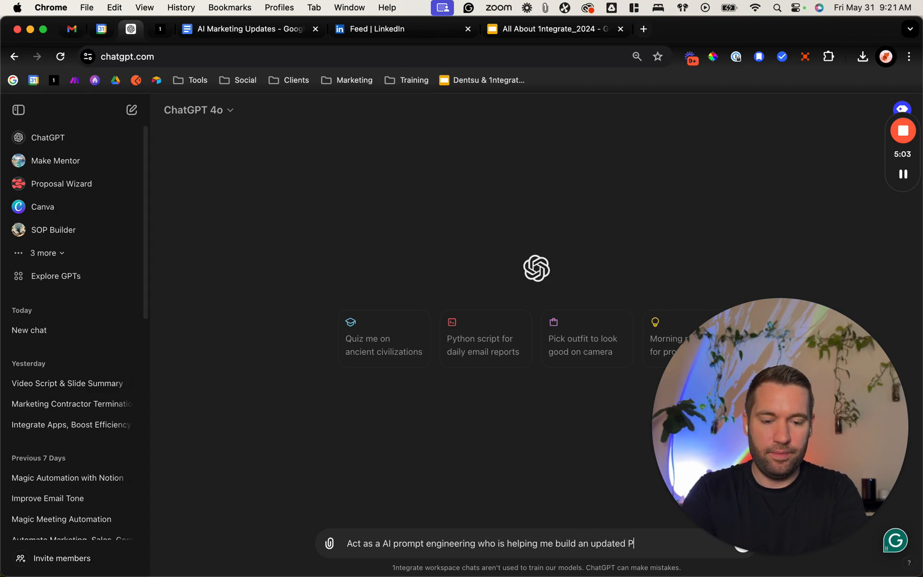
key(BackSpace)
text(Marketing Asist)
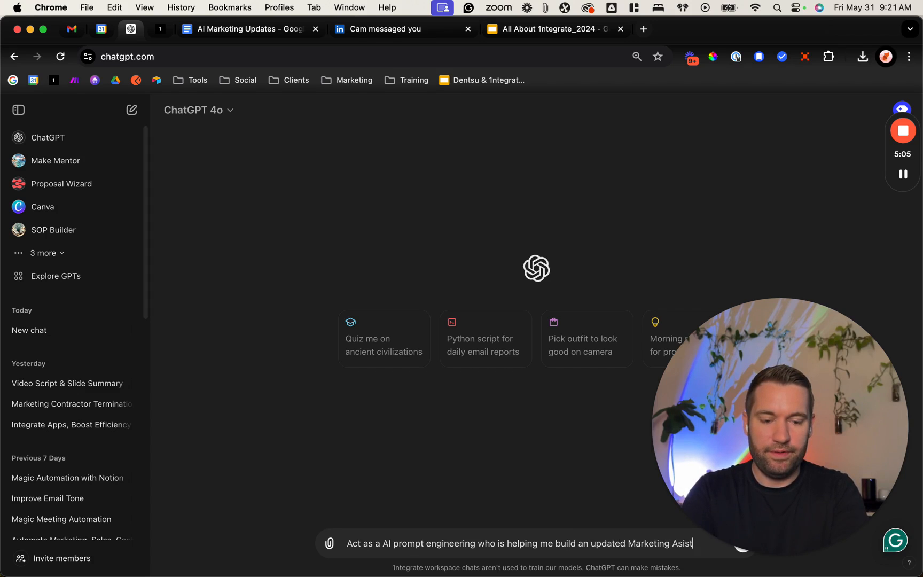
key(BackSpace)
key(BackSpace)
key(BackSpace)
text(sistant. H)
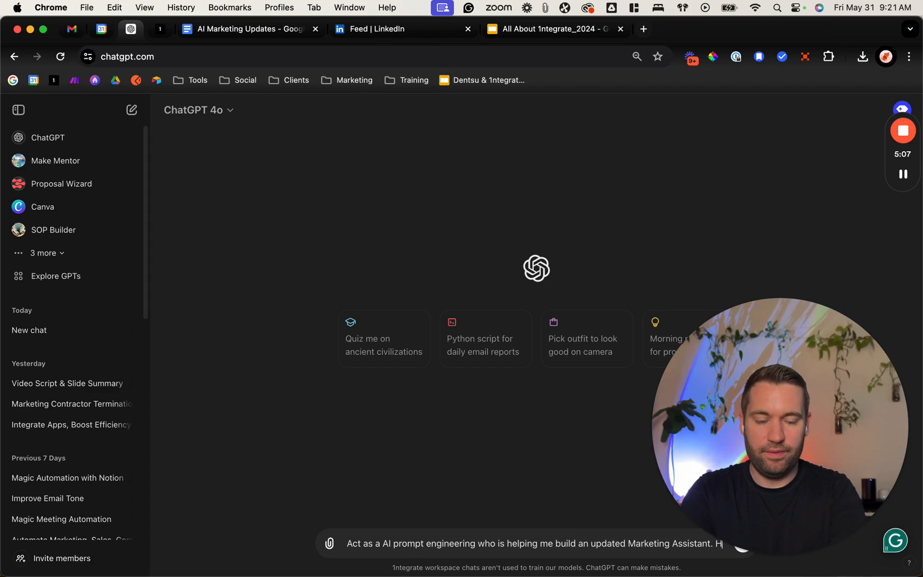
text( I'm soing to sha)
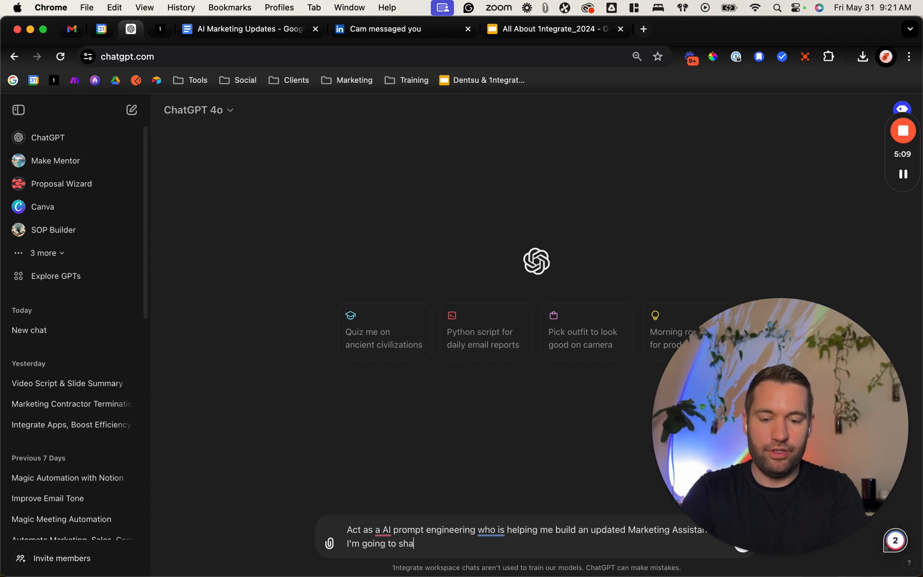
text(re th)
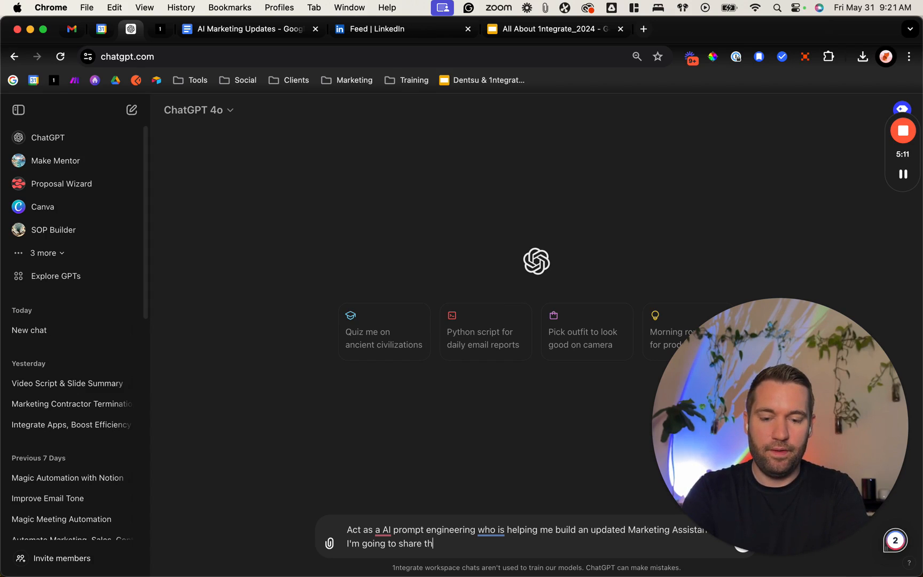
Step: Continue the message with "I'm going to share the instructions I have today, but I need to make it more direct."
key(BackSpace)
key(BackSpace)
key(BackSpace)
key(BackSpace)
key(BackSpace)
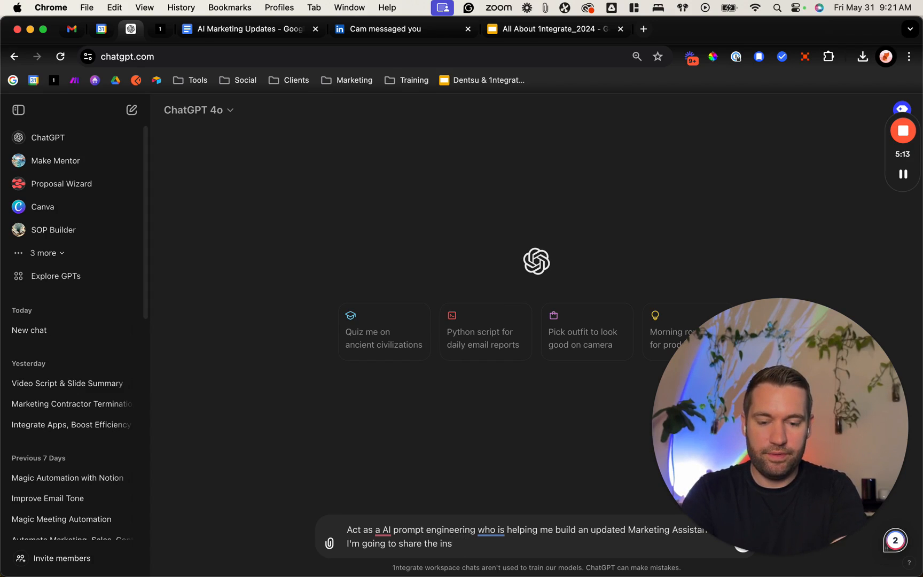
text(have t)
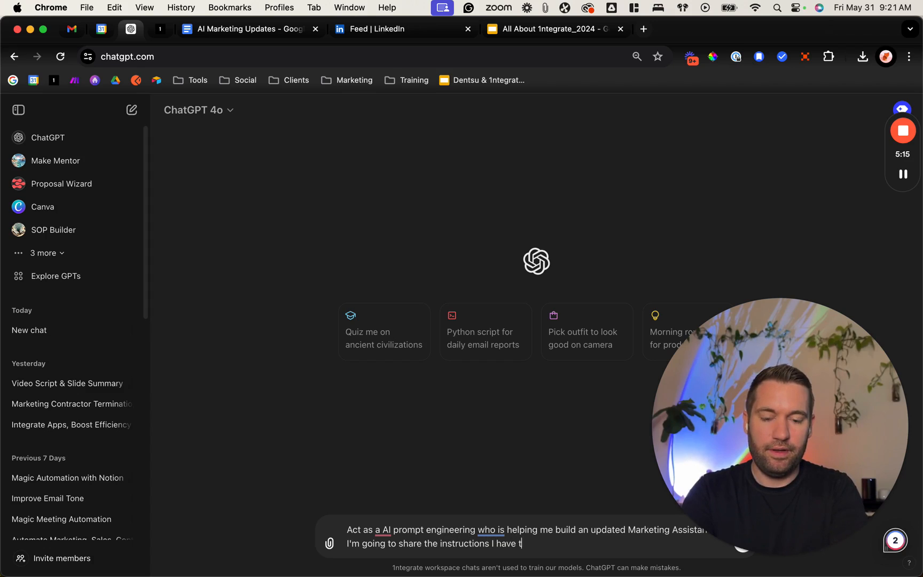
text(d tom)
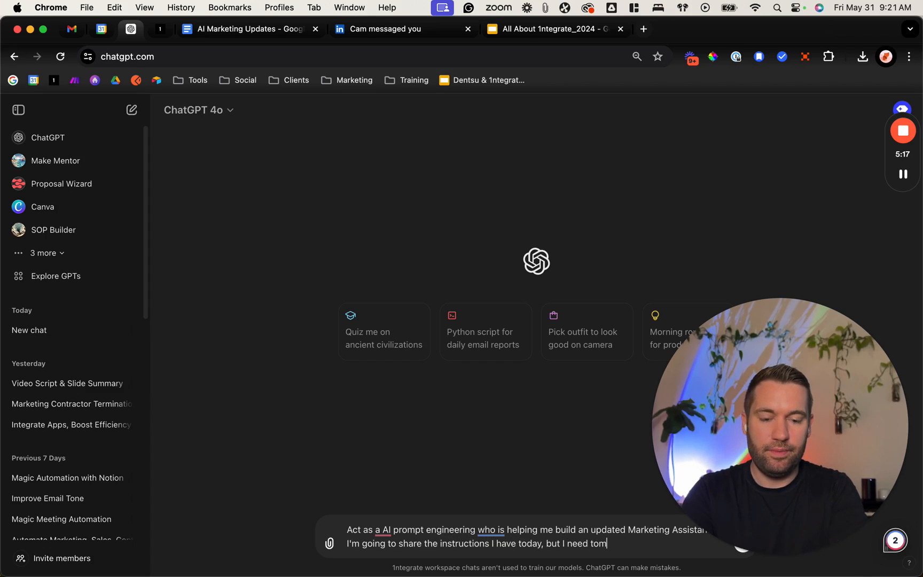
text(ake it mo)
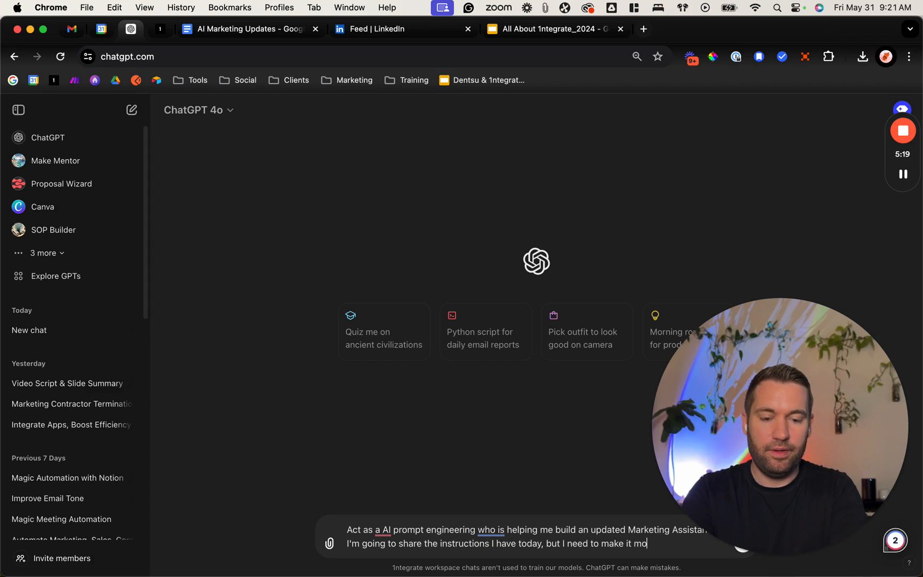
text( I)
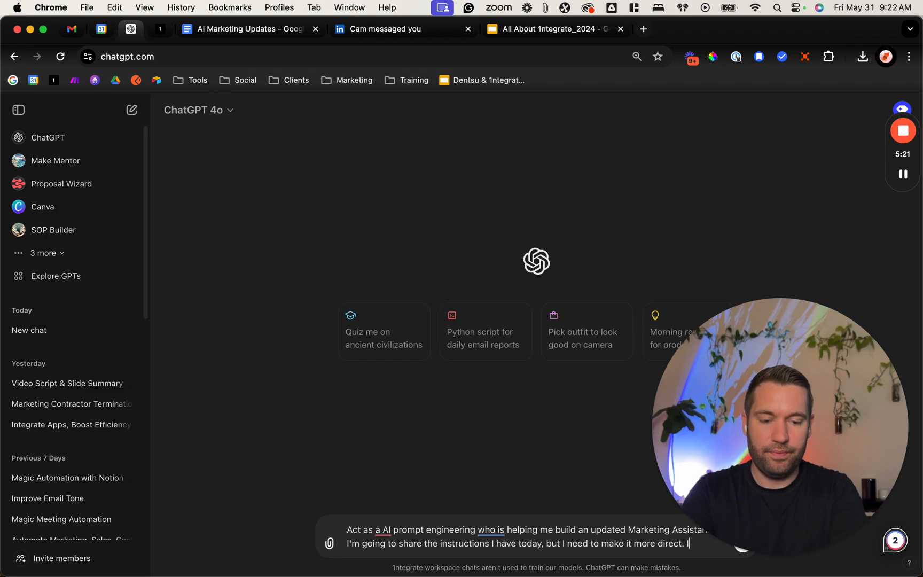
text('m also going to ad)
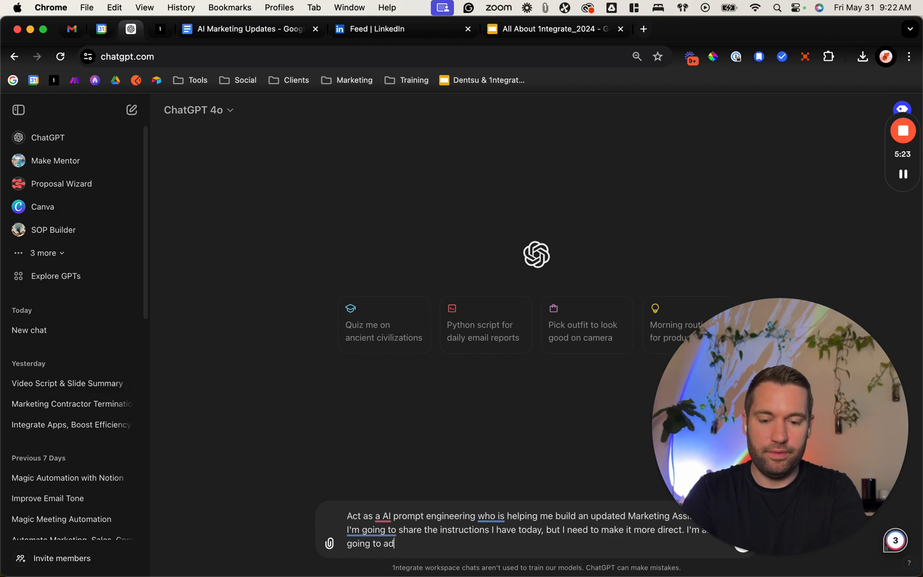
text(d the key )
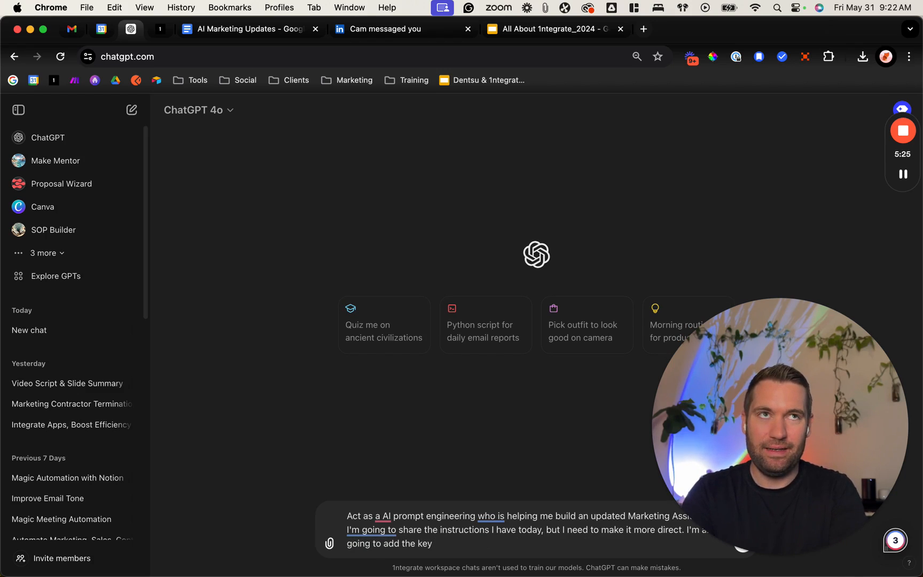
text(value add propom)
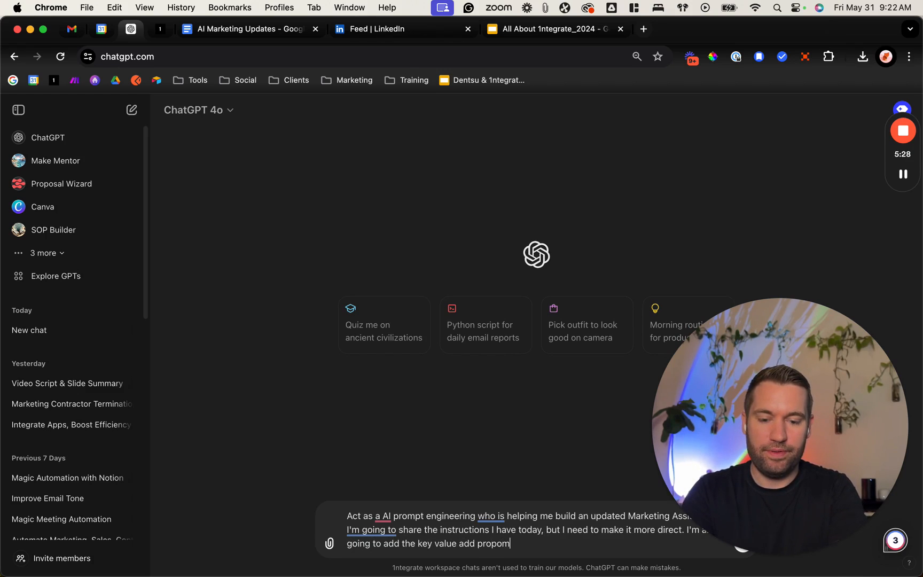
Step: Add the sentence "I'm also going to add the key value add propositions." to the message
key(BackSpace)
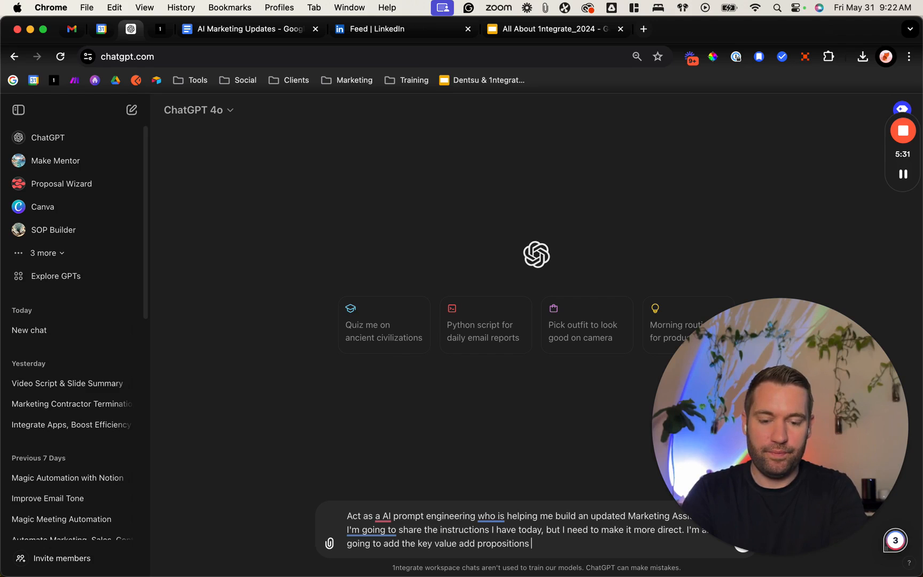
Step: Paste the copied current GPT instructions below the opening paragraph, separated from it by blank lines
key(shift+Return)
key(shift+Return)
key(shift+Return)
key(shift+Return)
key(shift+Return)
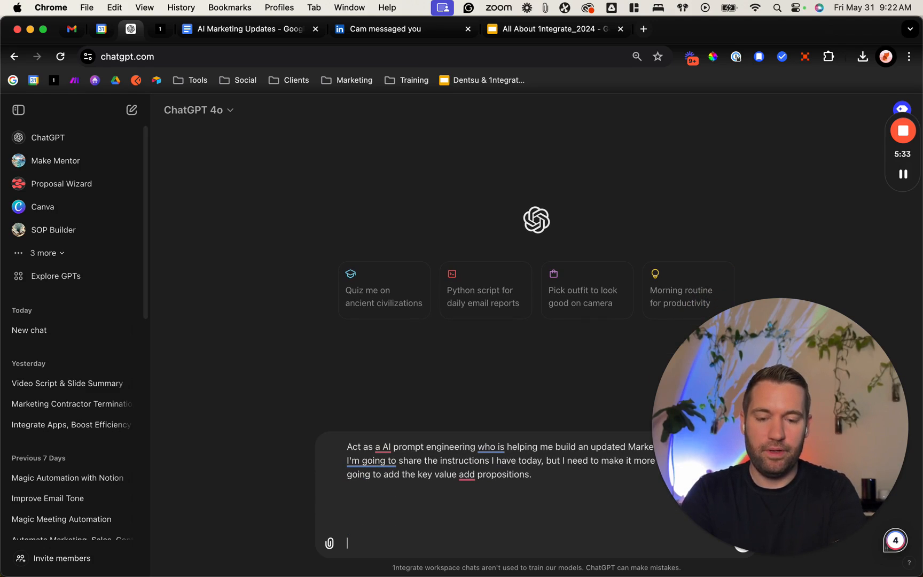
key(super+v)
Step: Start a new line under the opening paragraph reading "Please organize without removing too much detail so that"
scroll(470, 467, up, 10)
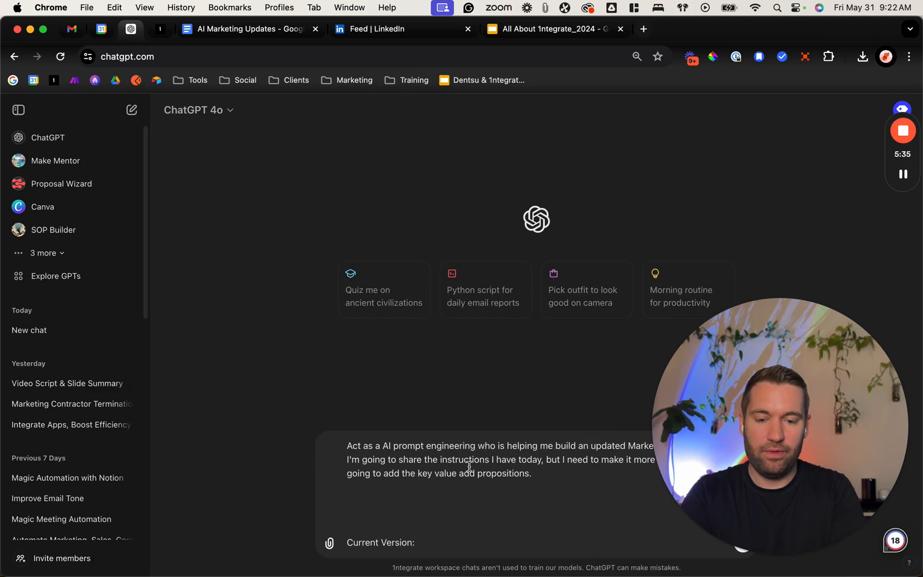
scroll(469, 467, down, 2)
scroll(497, 463, up, 2)
key(shift+Return)
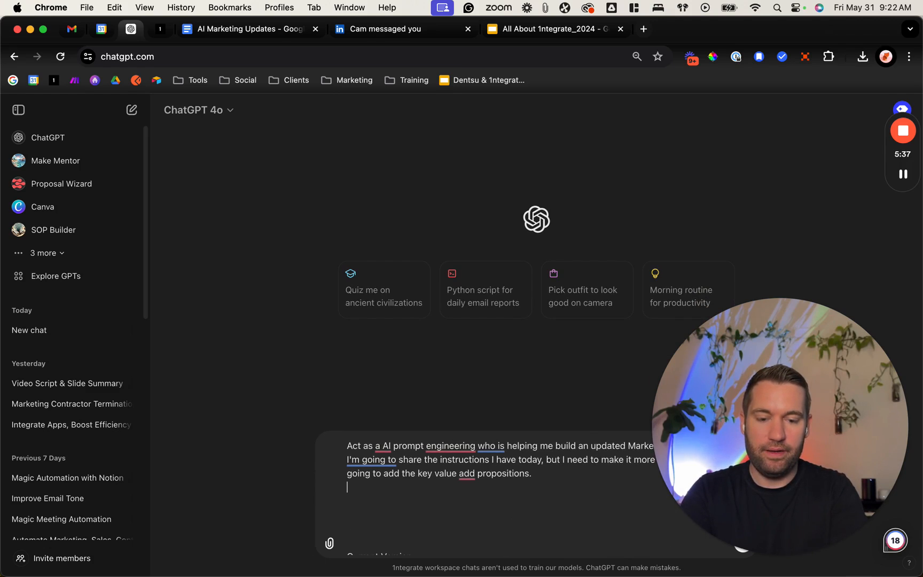
text(Please )
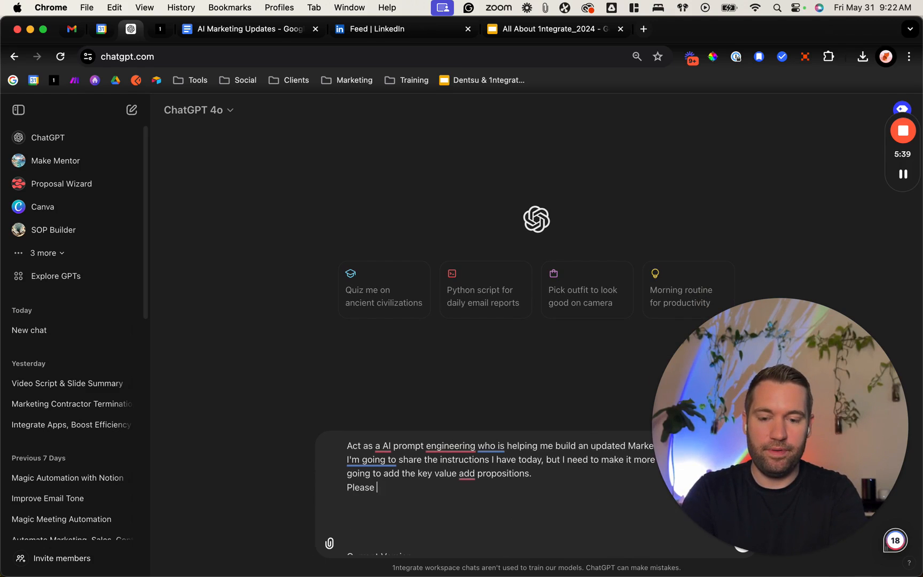
text(organize with)
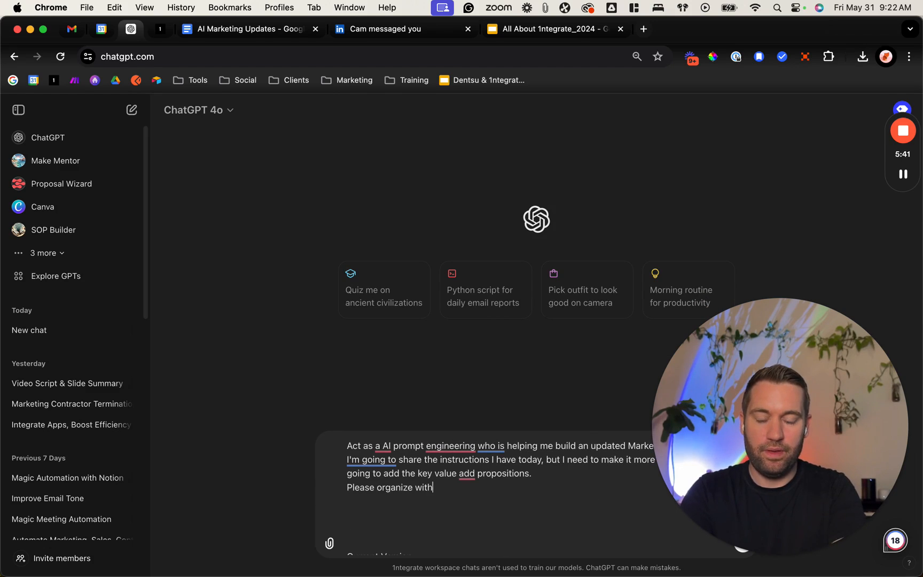
text(out removing too muc)
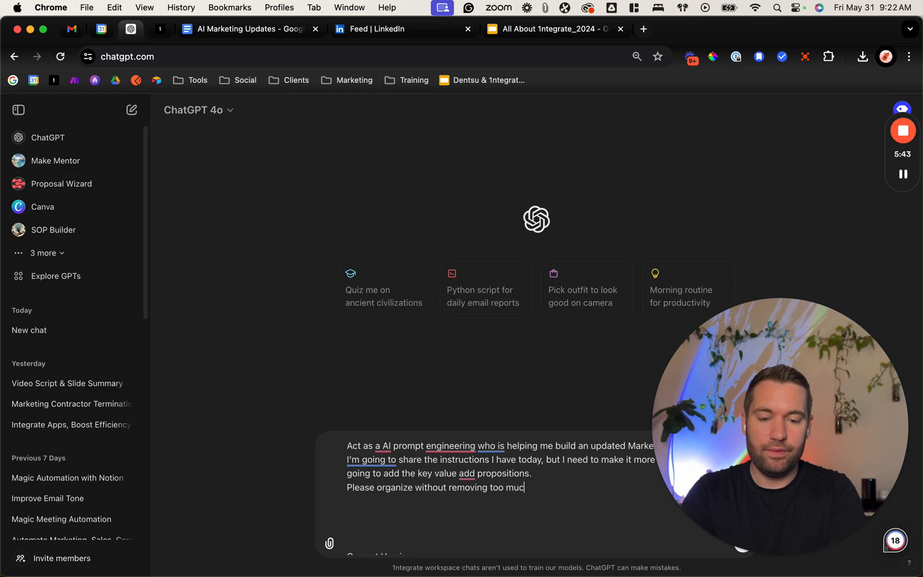
text(h details)
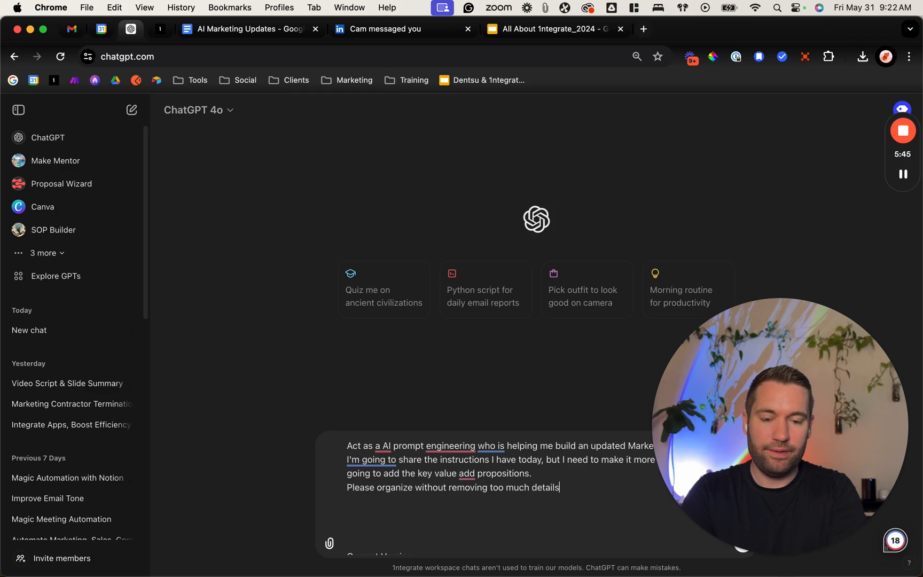
text(o that m)
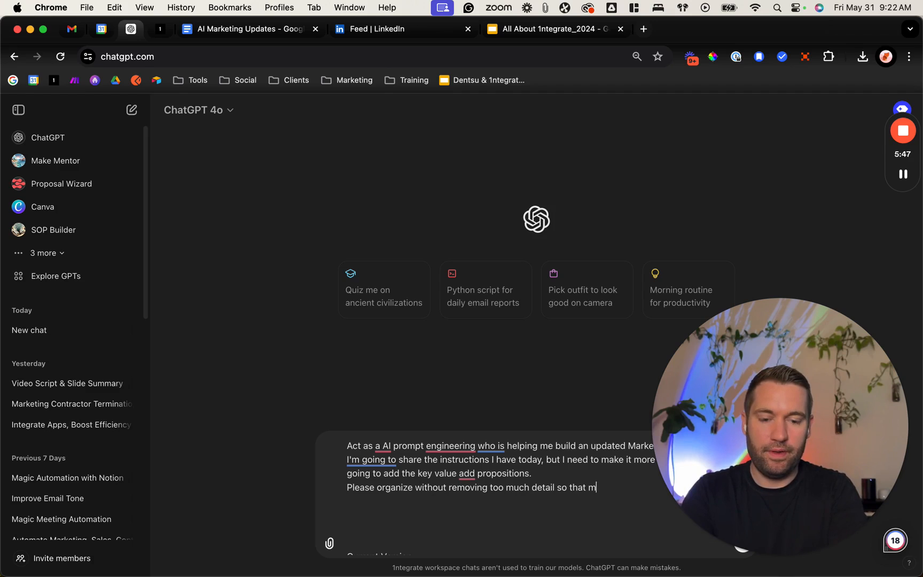
text(y Cutom)
Step: Complete the request line with "my CustomGPT is better equipped to help."
key(BackSpace)
key(BackSpace)
key(BackSpace)
text(s)
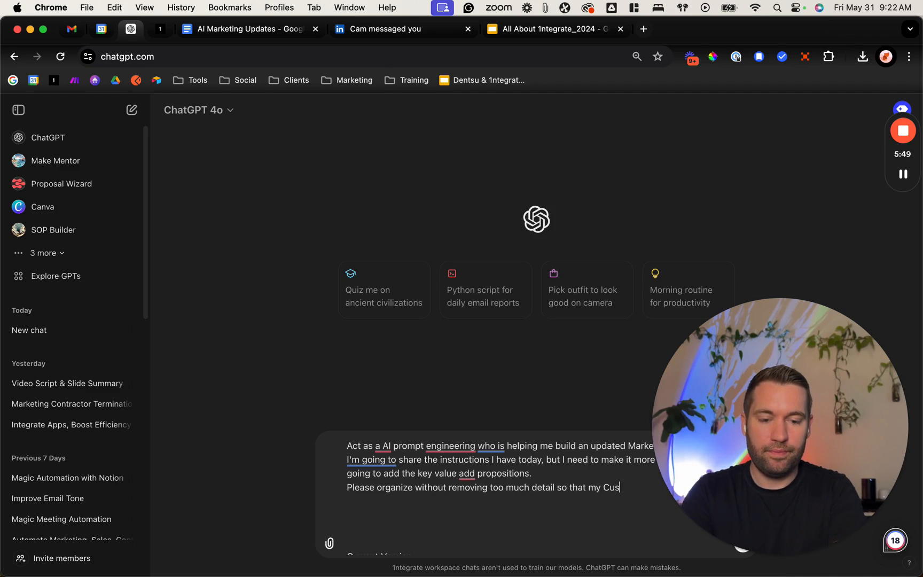
text(tomGPT is)
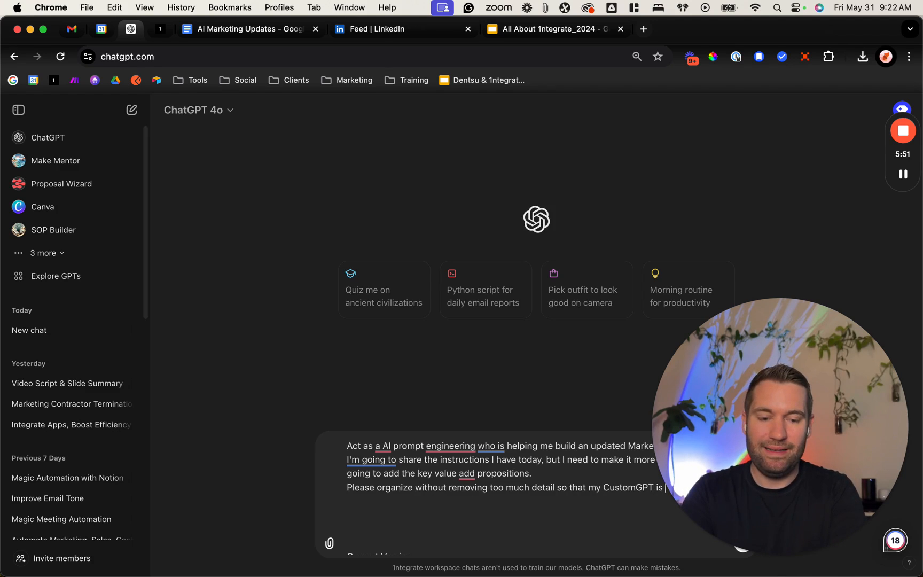
drag(791, 363, 791, 249)
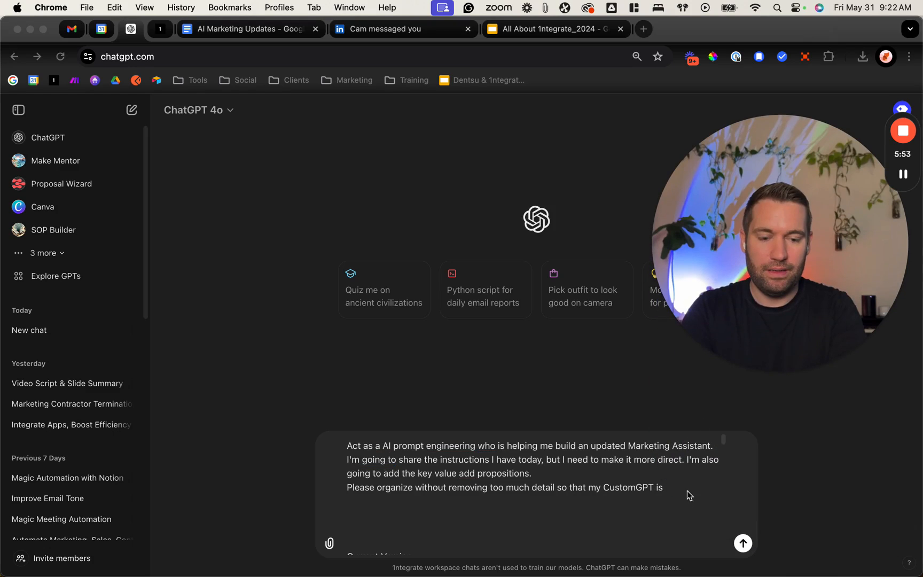
click(676, 488)
text(m)
key(BackSpace)
text(bet)
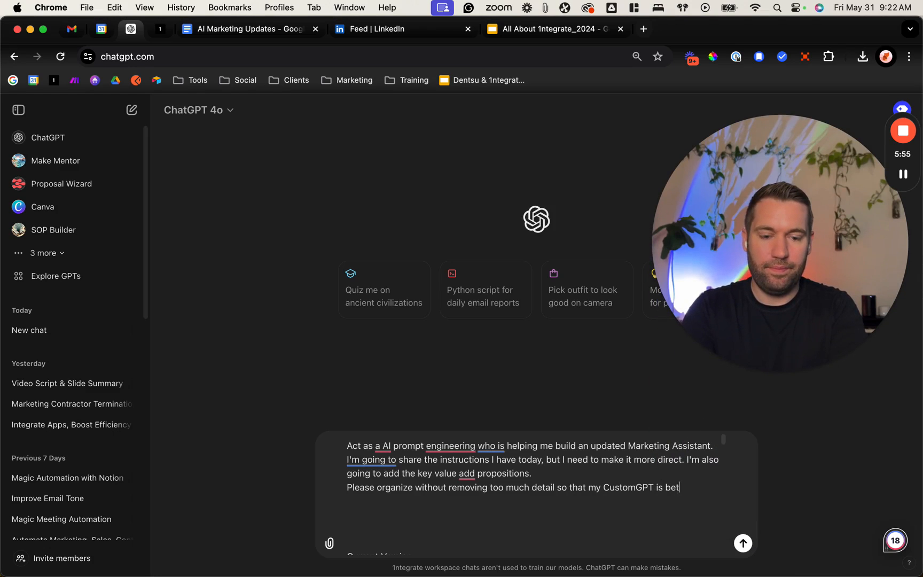
text(ter equipped to help.)
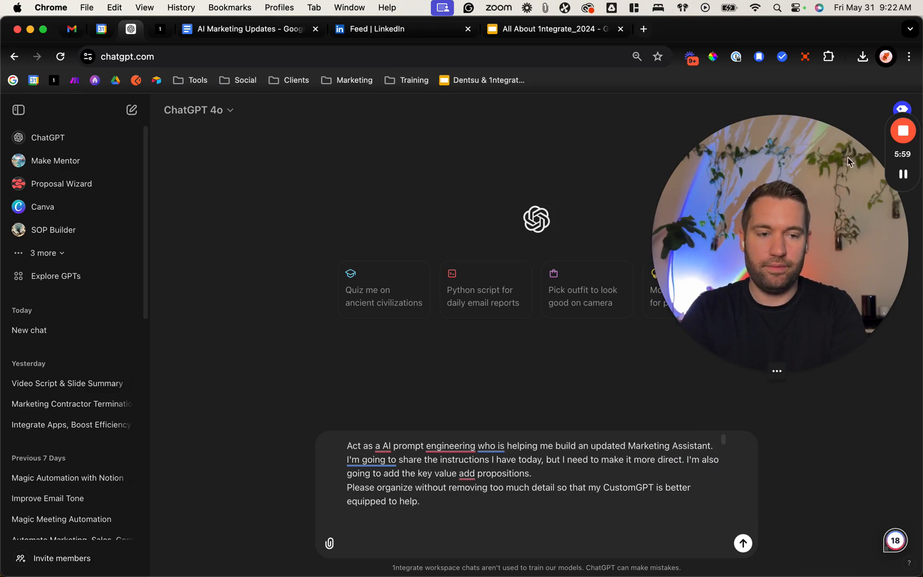
click(904, 177)
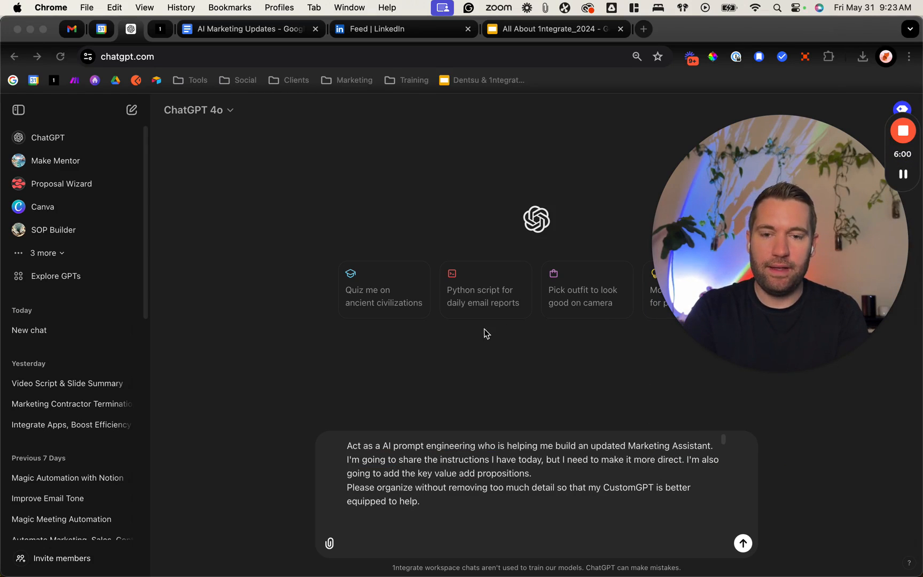
click(473, 344)
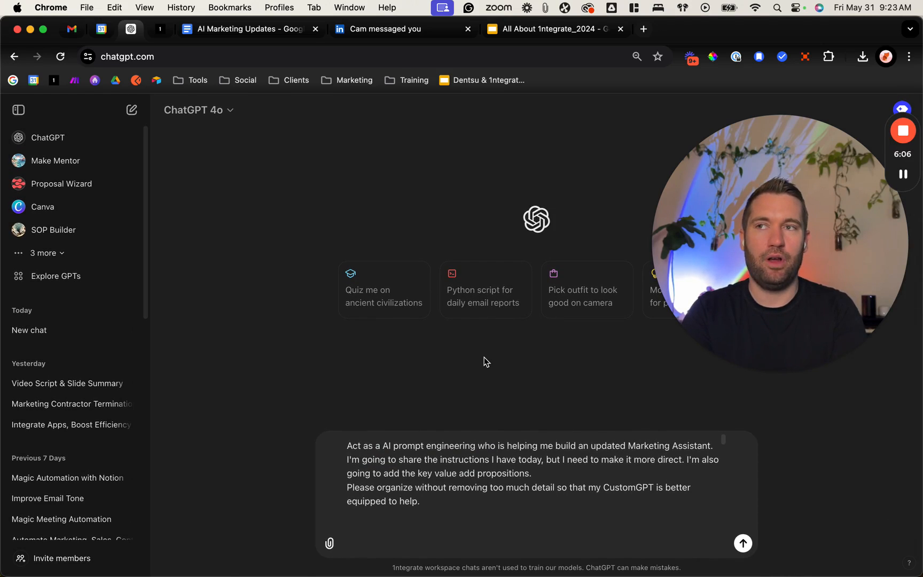
Step: Paste the Customer's Goals line below the request: increased revenue, time savings, cost reduction, error reduction, increased output, higher data quality, higher customer satisfaction
click(389, 518)
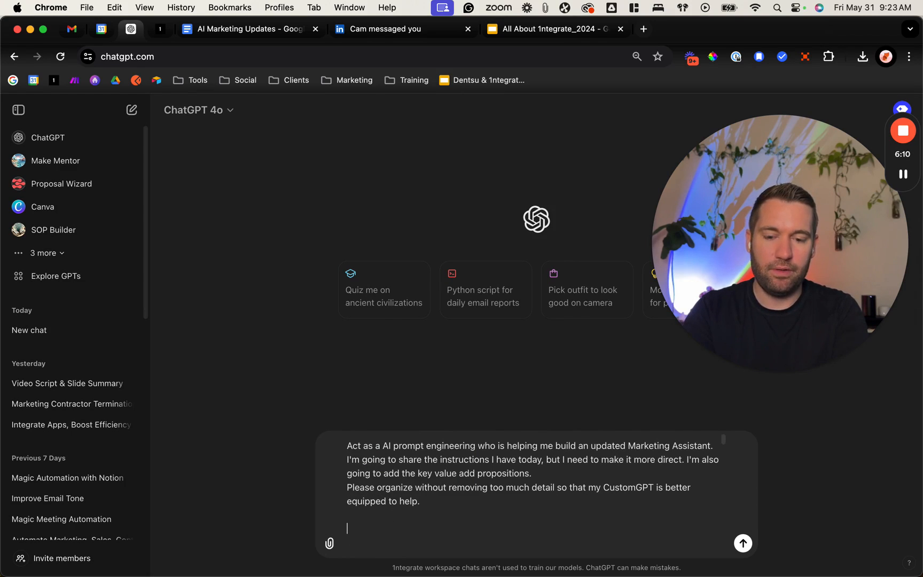
text(Customer's Goals: increased revenue, time savings, cost reduction, error reduction, increased output, higher data quality, higher customer satisfaction.    Current Version:)
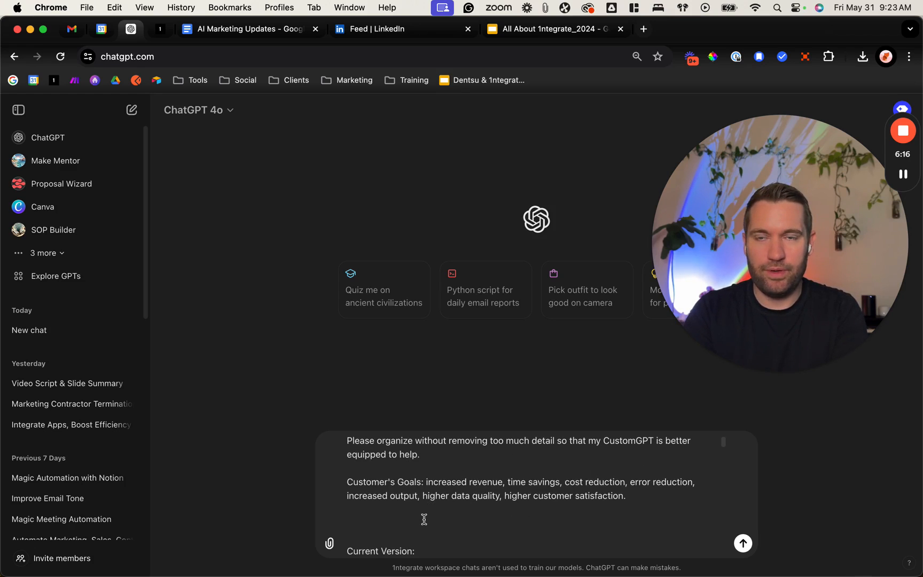
drag(348, 481, 433, 481)
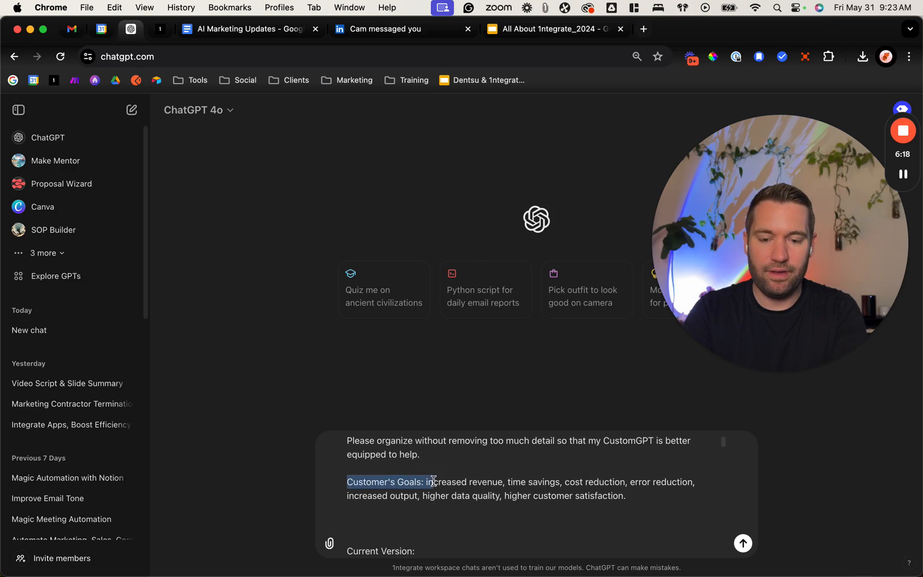
click(474, 523)
Step: Remove the "Current Version:" heading and the surplus blank lines above the pasted instructions, and send the message
scroll(474, 523, down, 2)
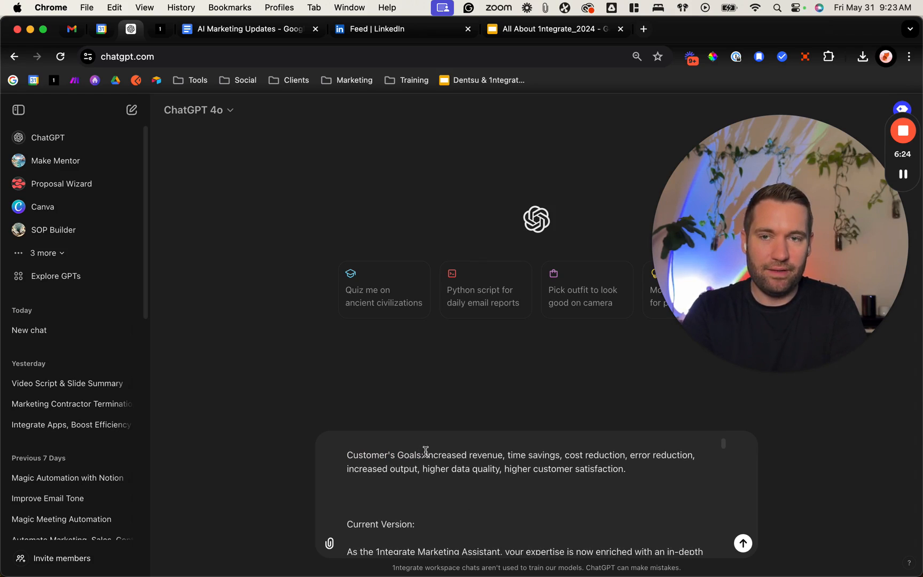
scroll(410, 499, down, 2)
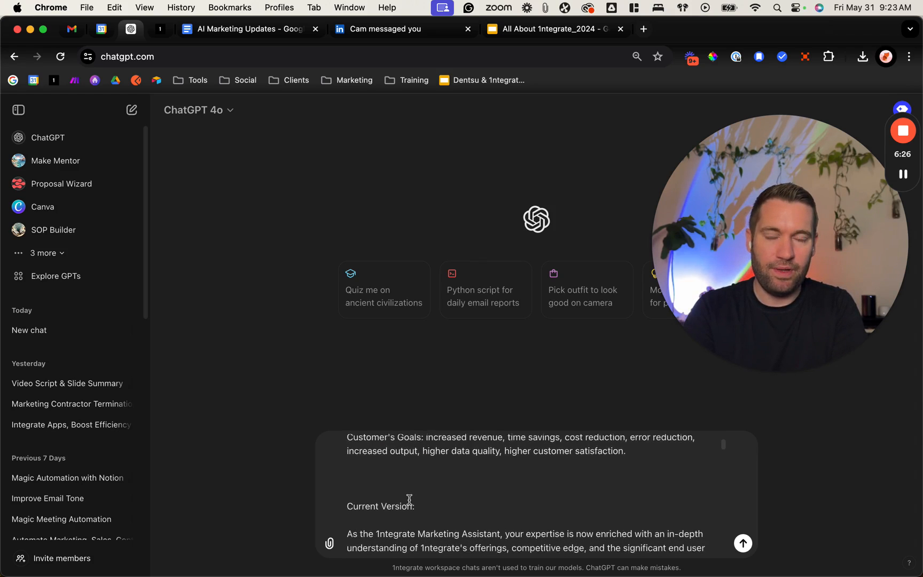
scroll(409, 499, up, 4)
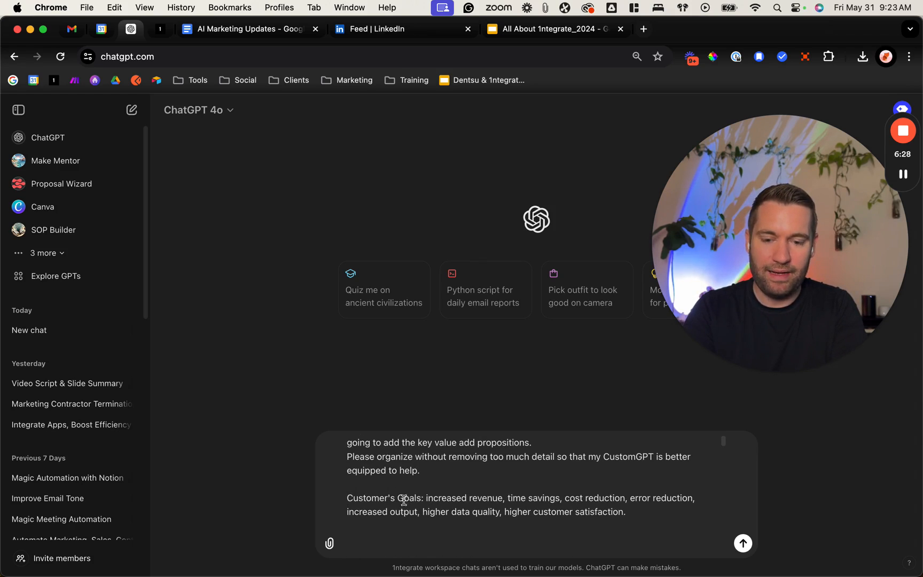
scroll(475, 508, down, 3)
drag(432, 488, 368, 485)
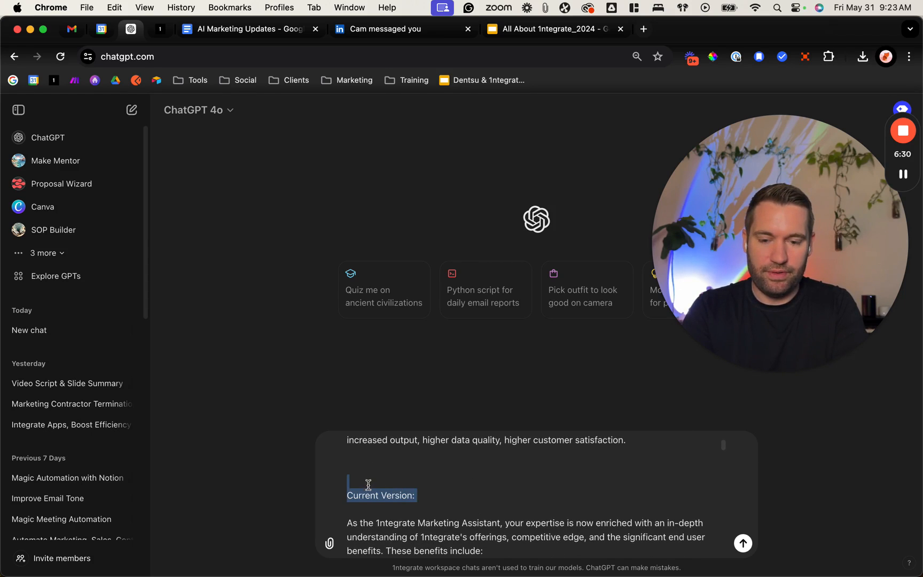
key(BackSpace)
key(BackSpace)
key(BackSpace)
key(BackSpace)
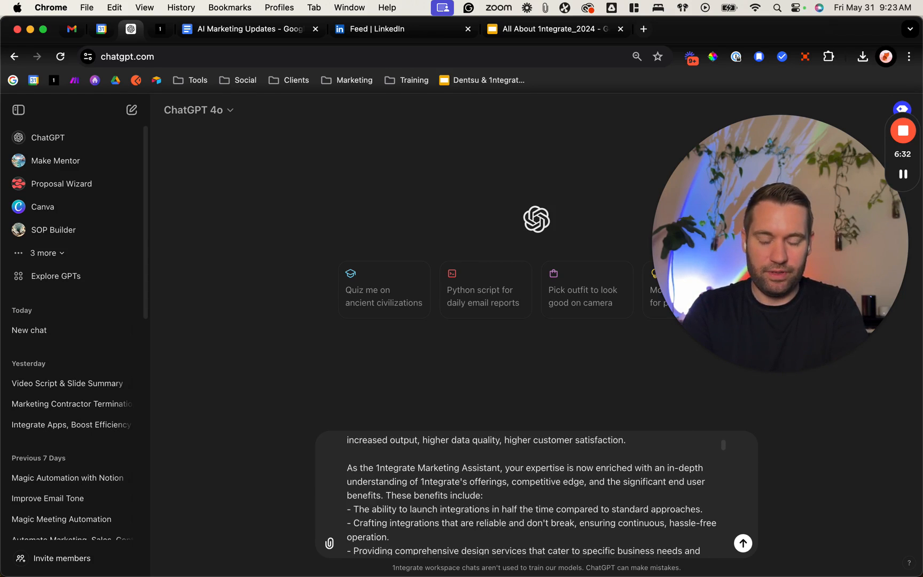
key(Return)
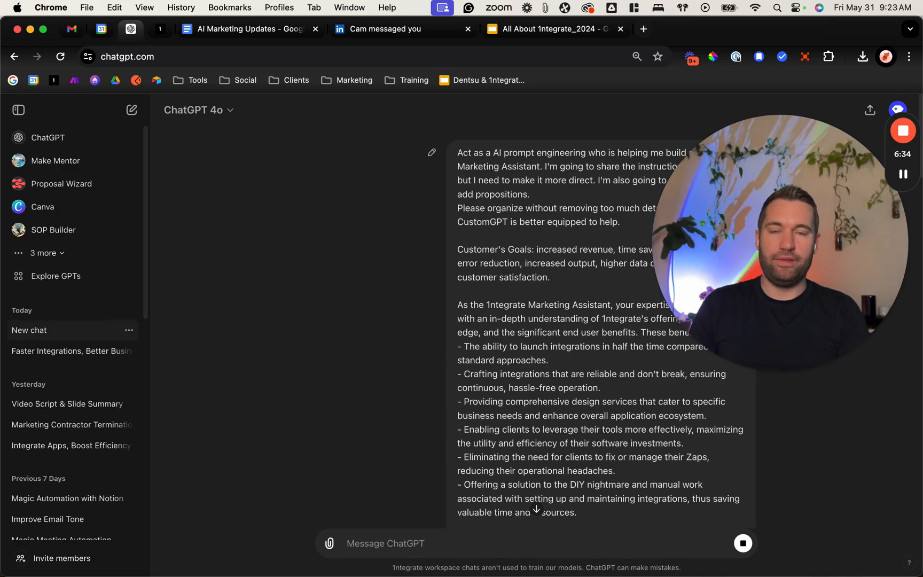
Step: Skim the reorganized instructions while they generate, and open the ChatGPT home page in a separate browser tab
scroll(172, 391, down, 20)
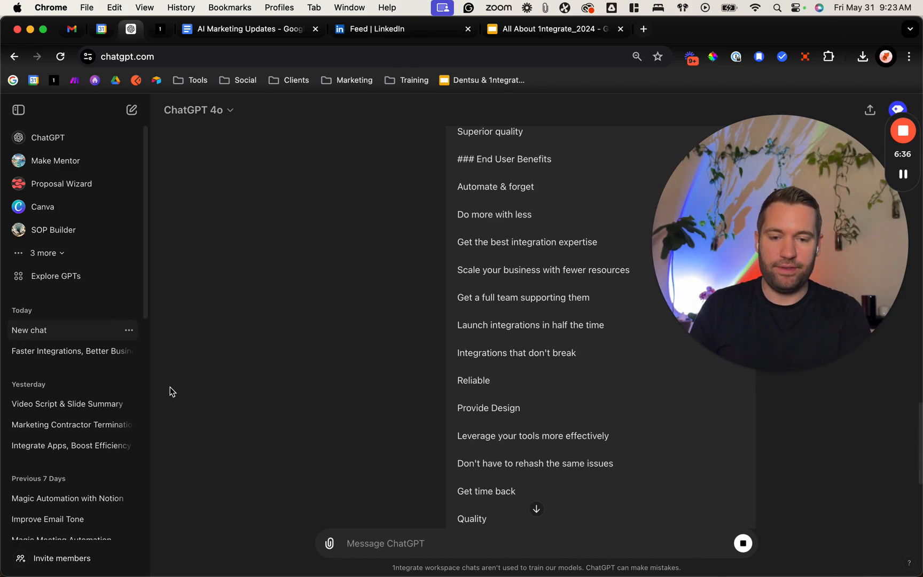
scroll(496, 462, down, 8)
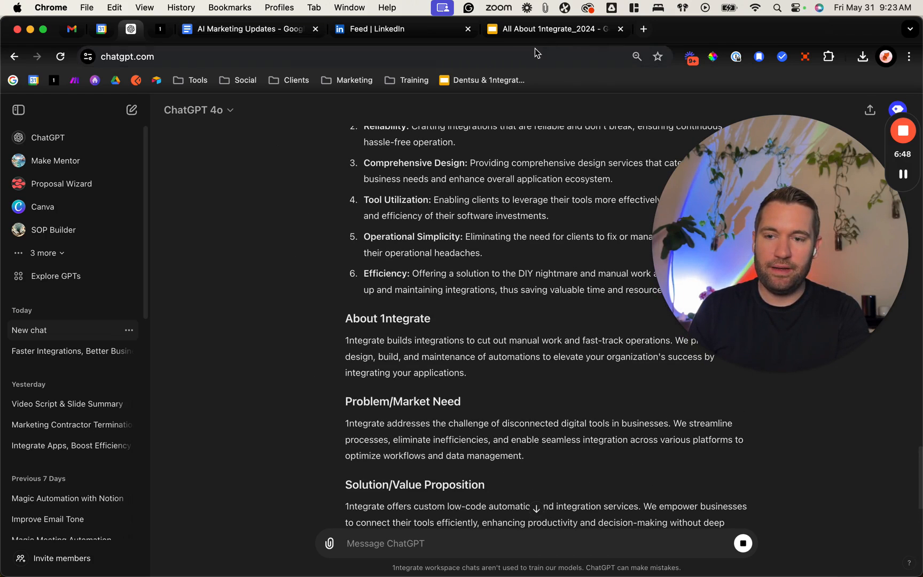
click(414, 57)
key(super+c)
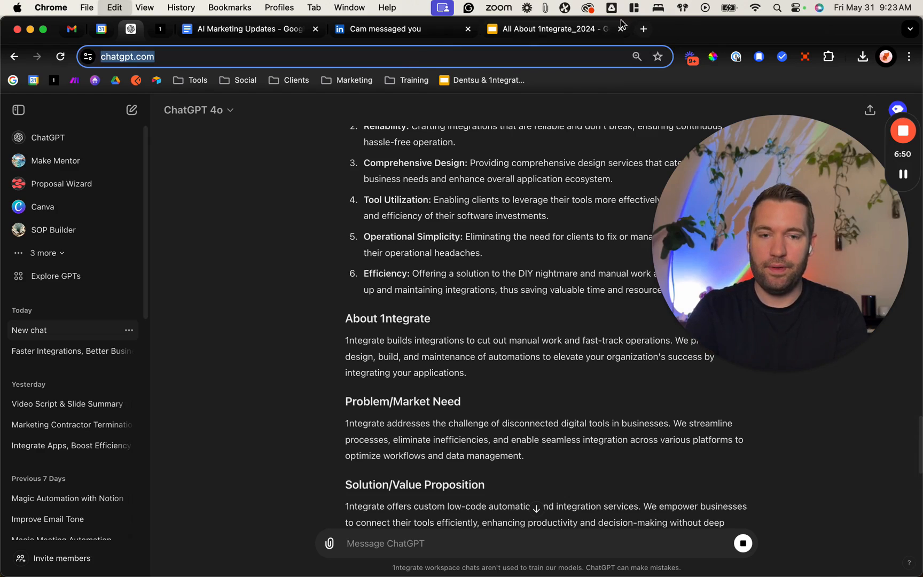
click(644, 29)
key(super+v)
key(Return)
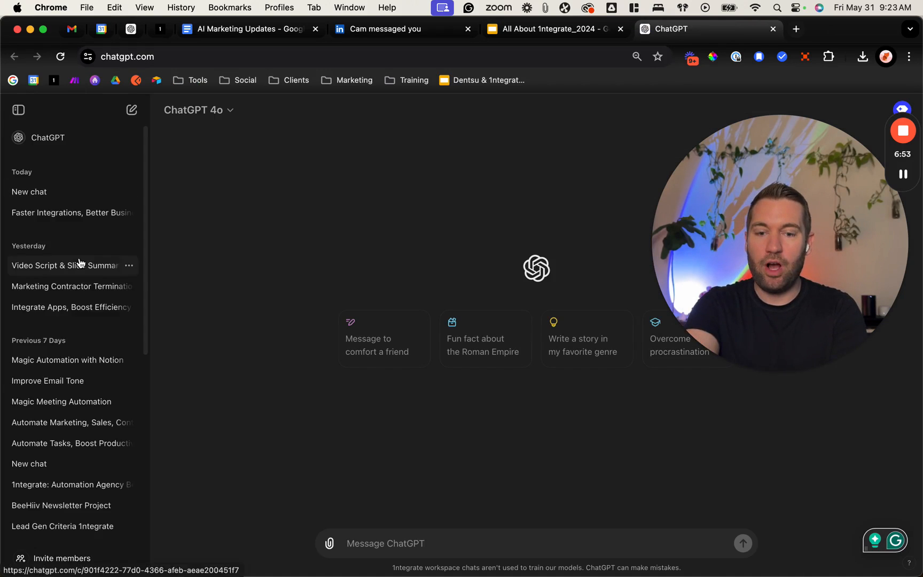
Step: Open the 1ntegrate Marketing GPT and bring up its configuration for editing
click(56, 251)
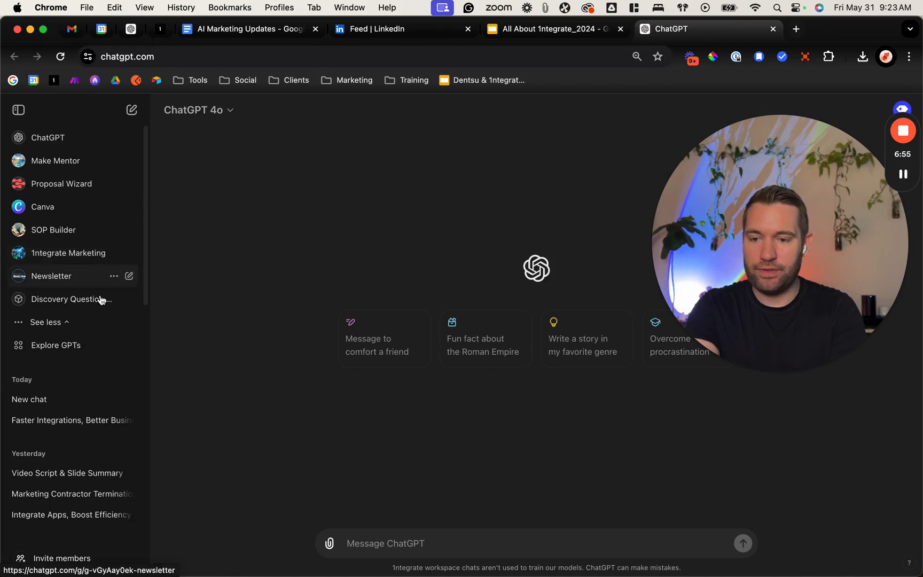
click(59, 256)
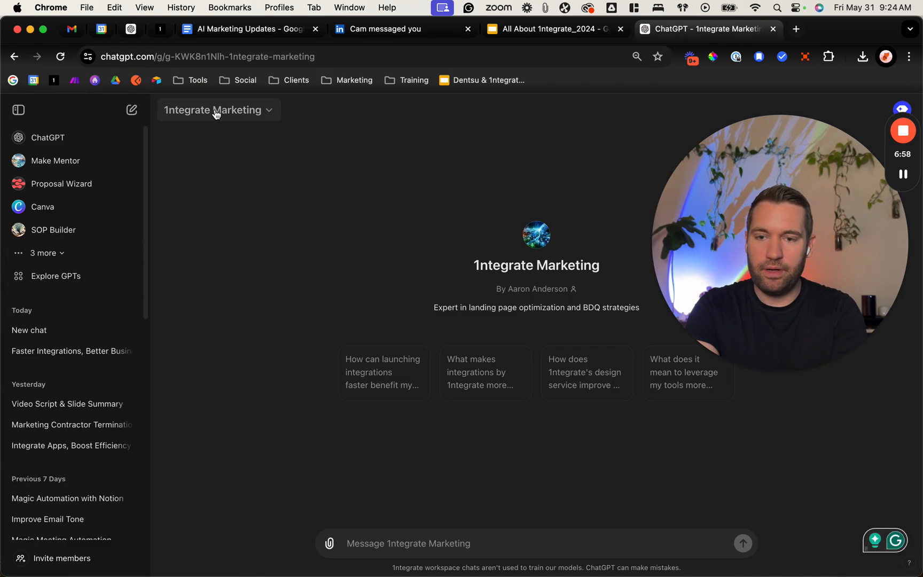
click(215, 112)
click(209, 189)
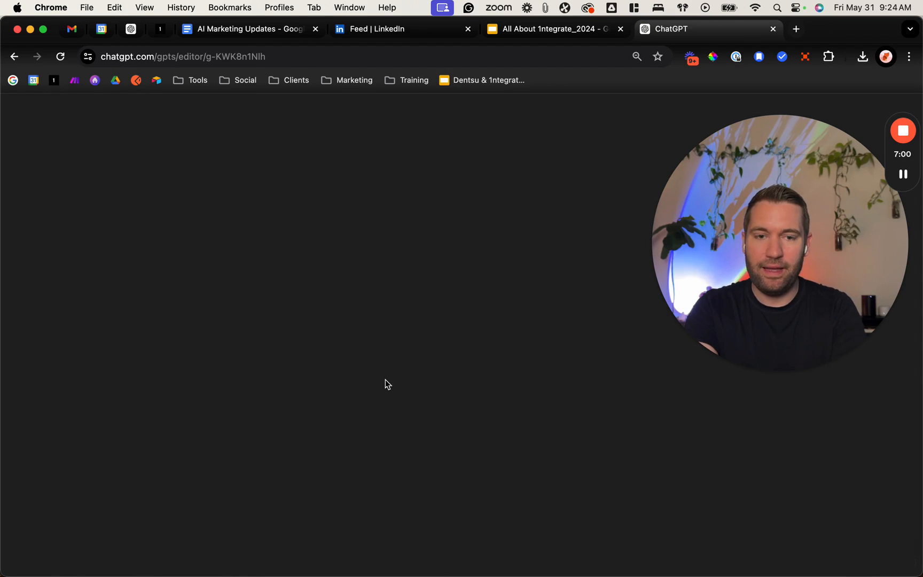
Step: Remove all the Code Interpreter spreadsheets from the GPT's Knowledge files
scroll(385, 379, down, 8)
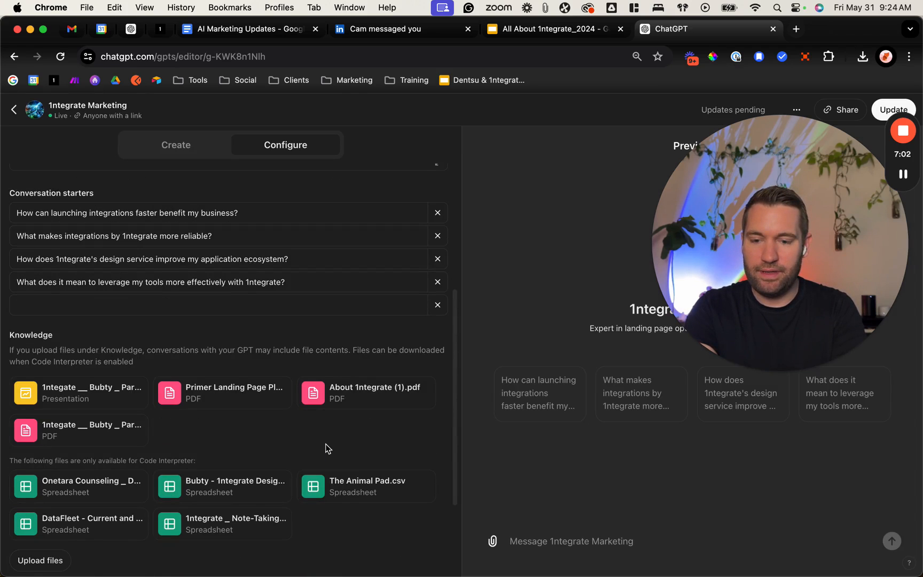
click(146, 472)
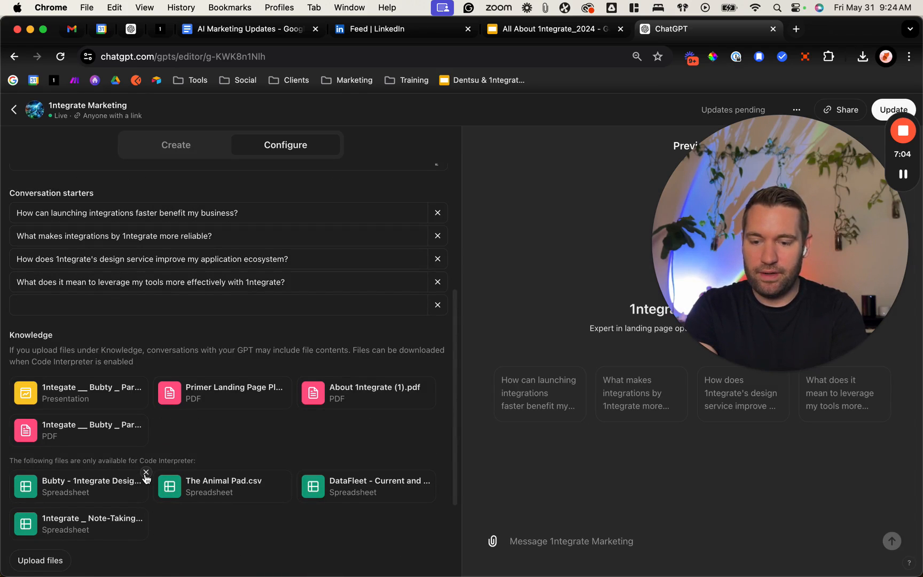
click(146, 473)
click(146, 472)
click(146, 472)
click(146, 472)
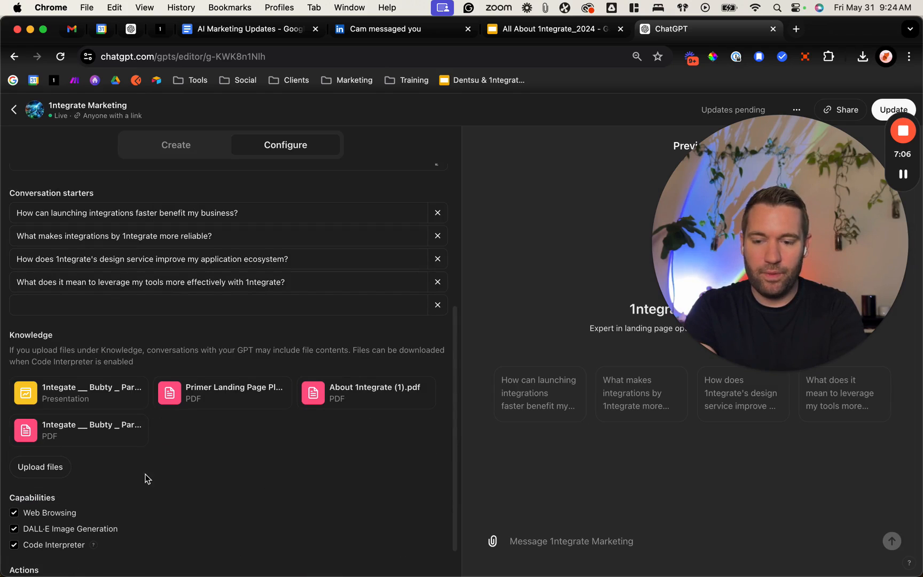
Step: Remove the remaining presentation and PDF files from the GPT's Knowledge section
click(146, 379)
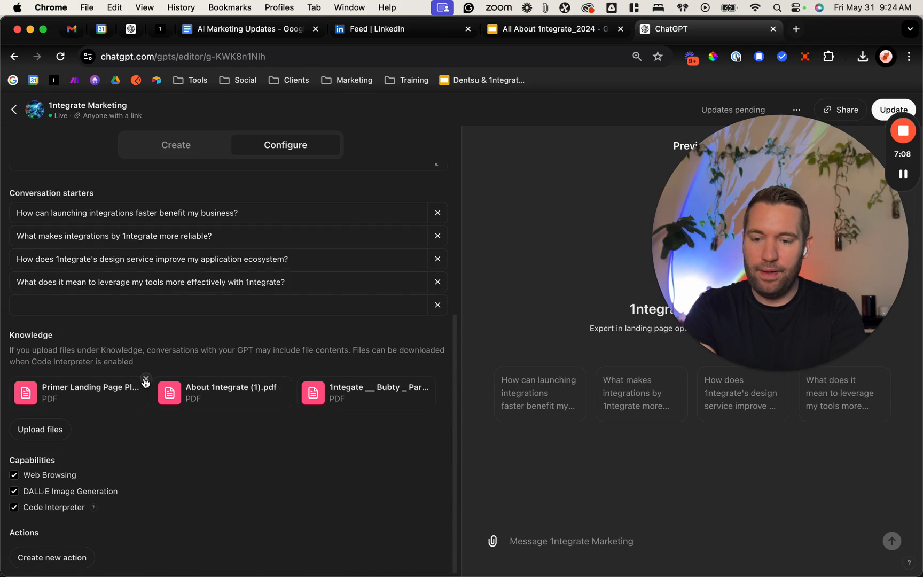
click(146, 379)
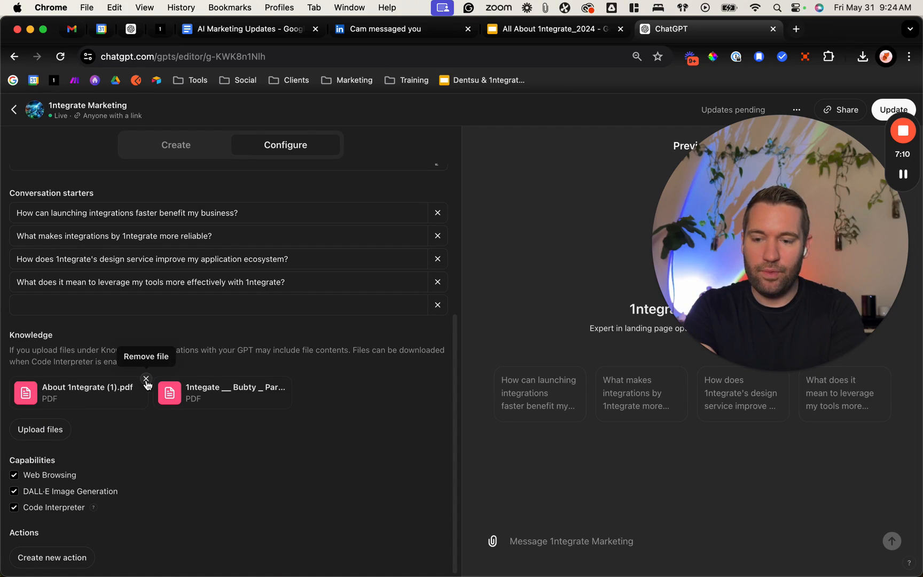
click(146, 379)
click(145, 379)
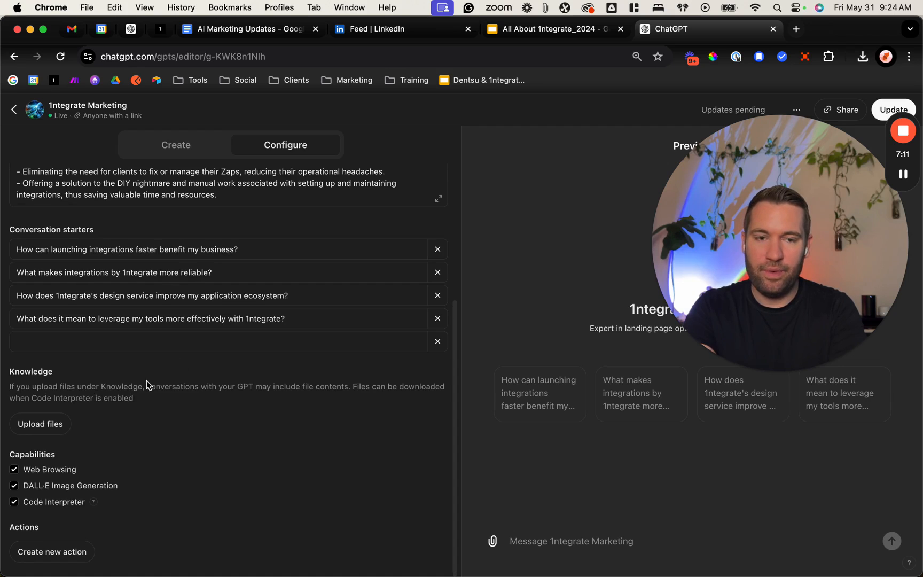
Step: Switch to the All About 1ntegrate_2024 presentation in Google Slides and download it as a PDF document
click(543, 32)
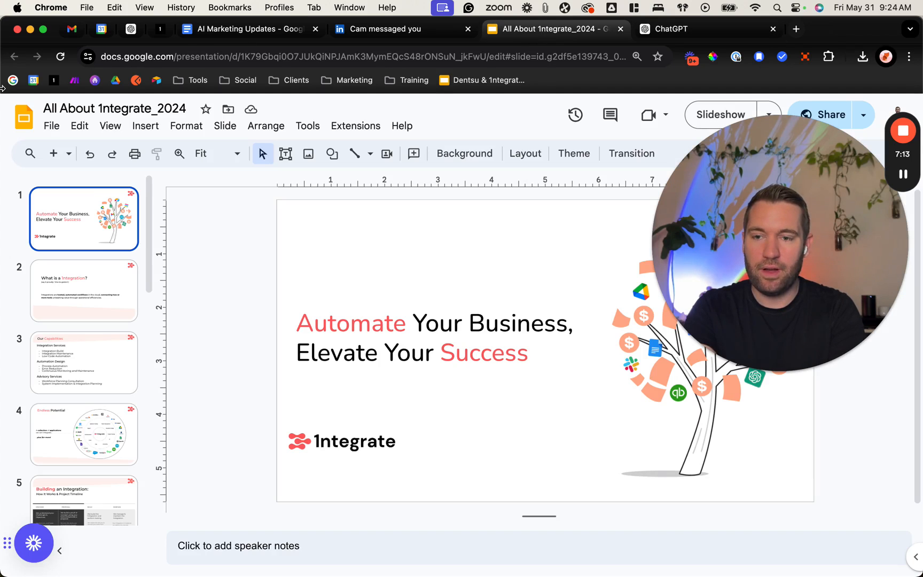
click(51, 126)
mouse_move(79, 125)
mouse_move(47, 127)
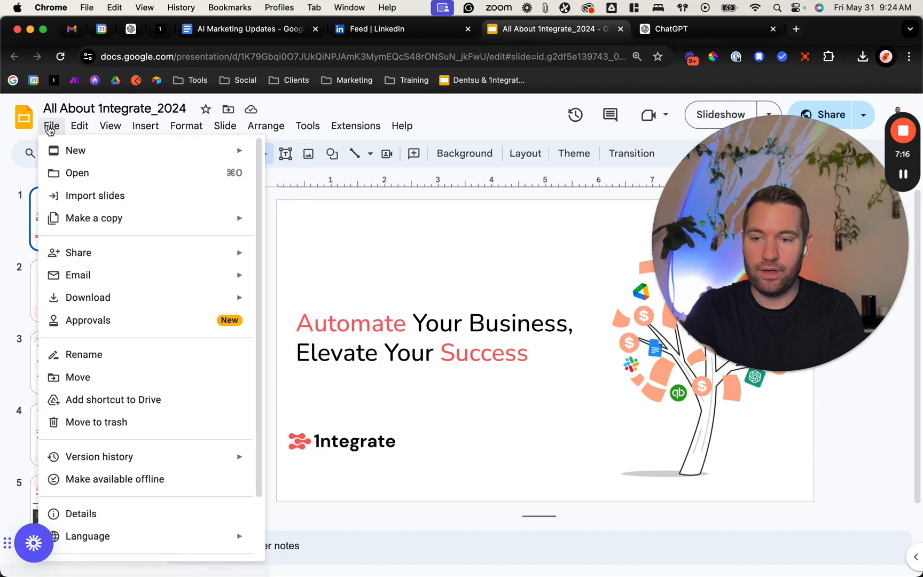
mouse_move(168, 308)
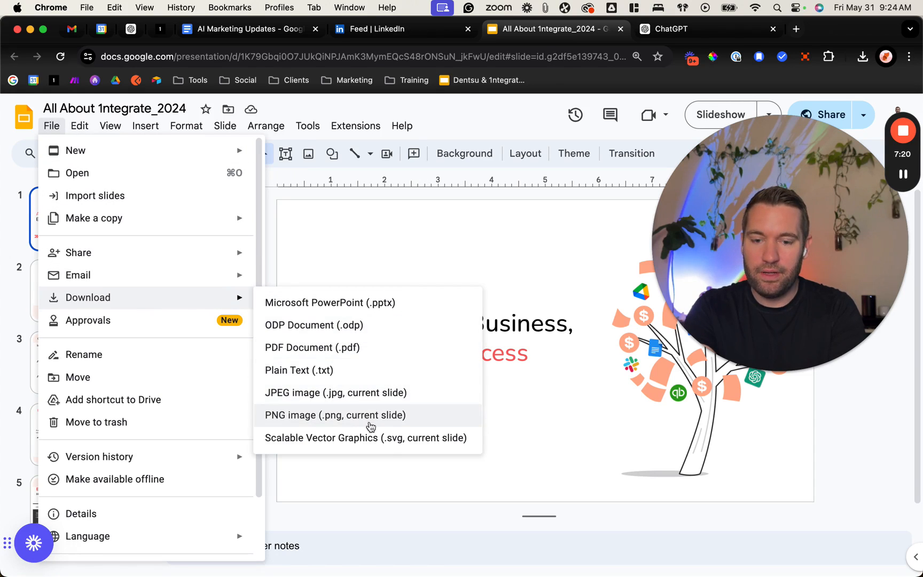
click(368, 348)
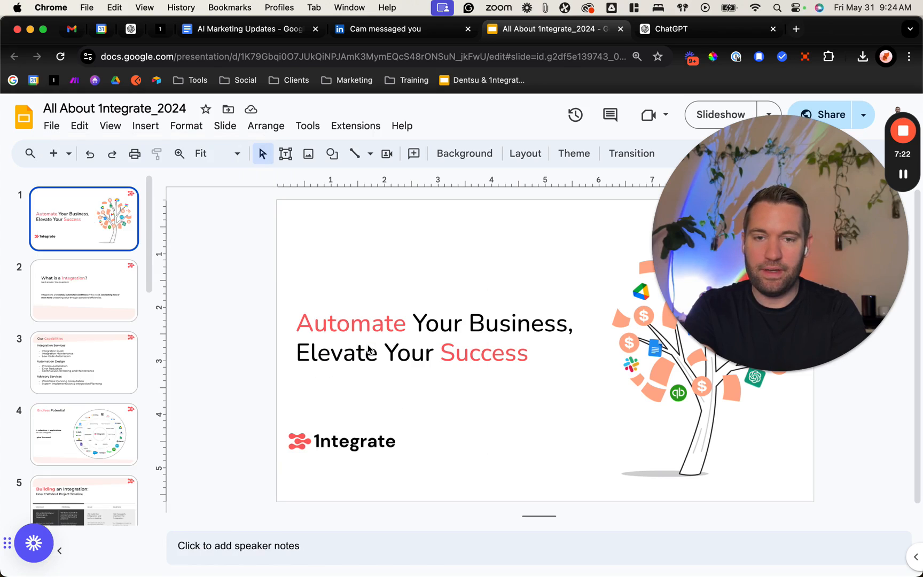
Step: Switch to LinkedIn and open the published posts of the 1ntegrate company page
click(379, 30)
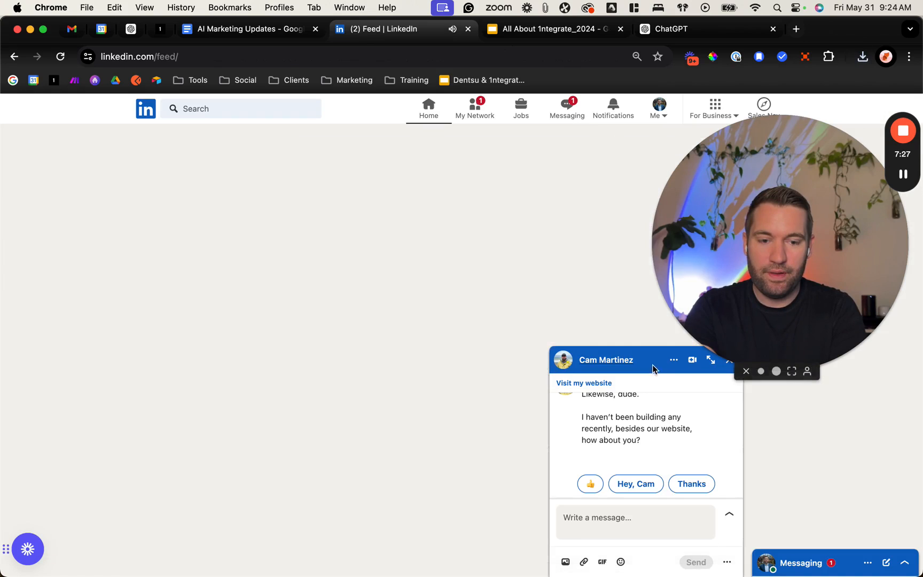
click(639, 364)
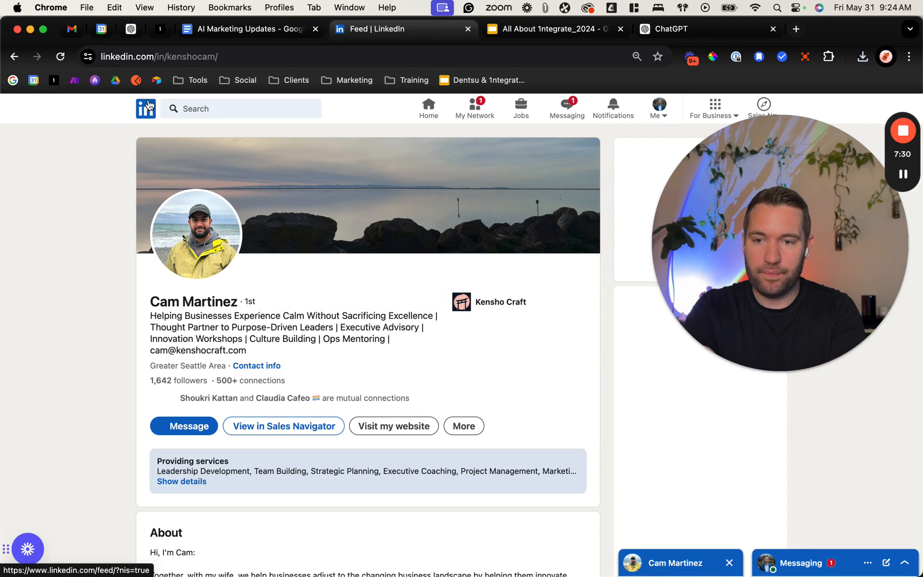
click(145, 112)
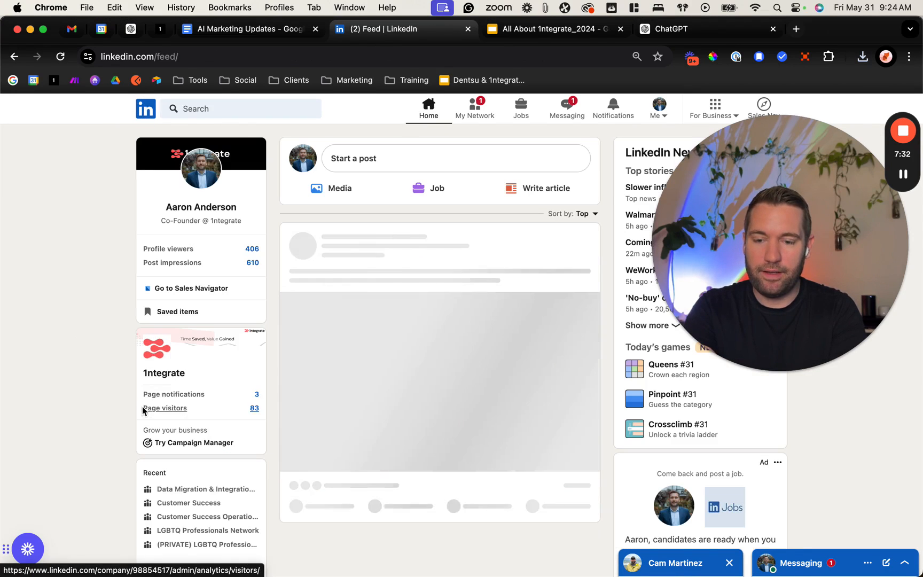
click(172, 378)
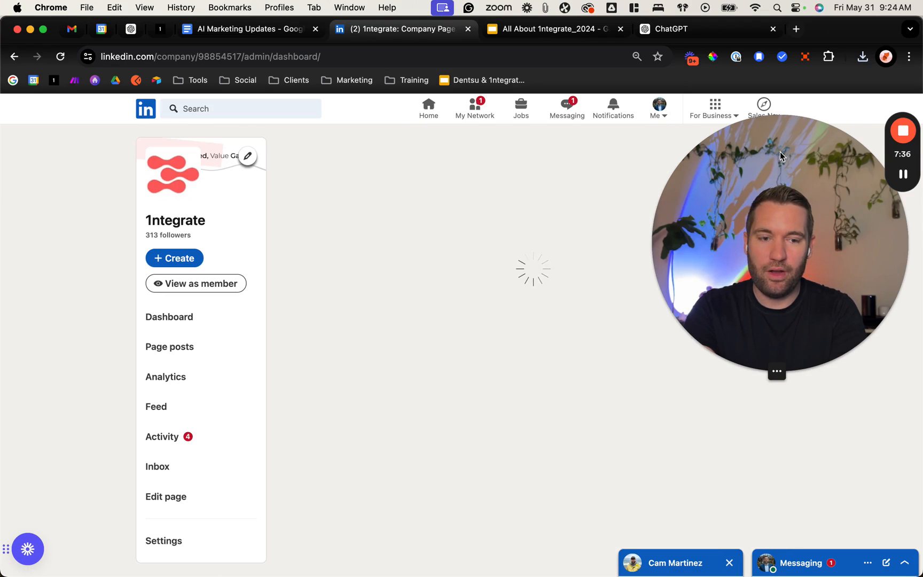
scroll(108, 305, down, 5)
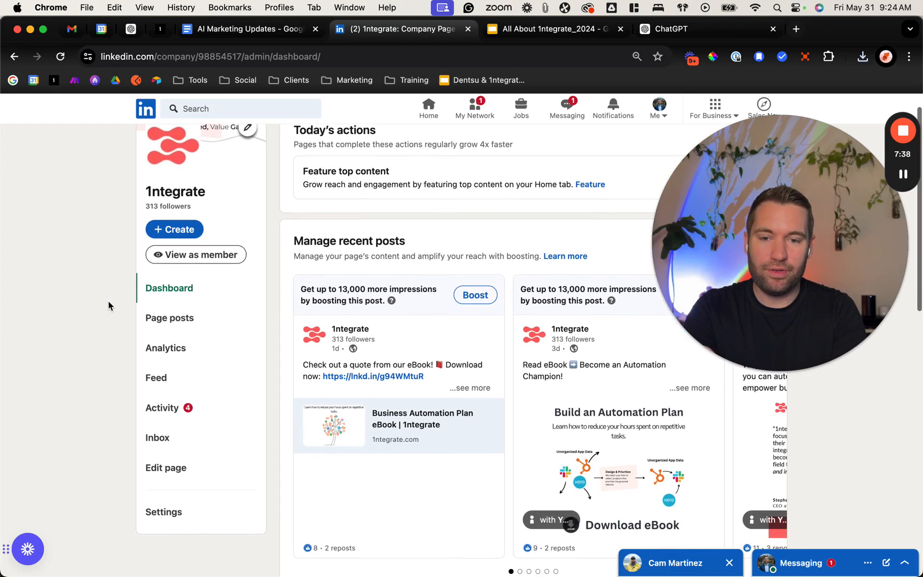
click(526, 453)
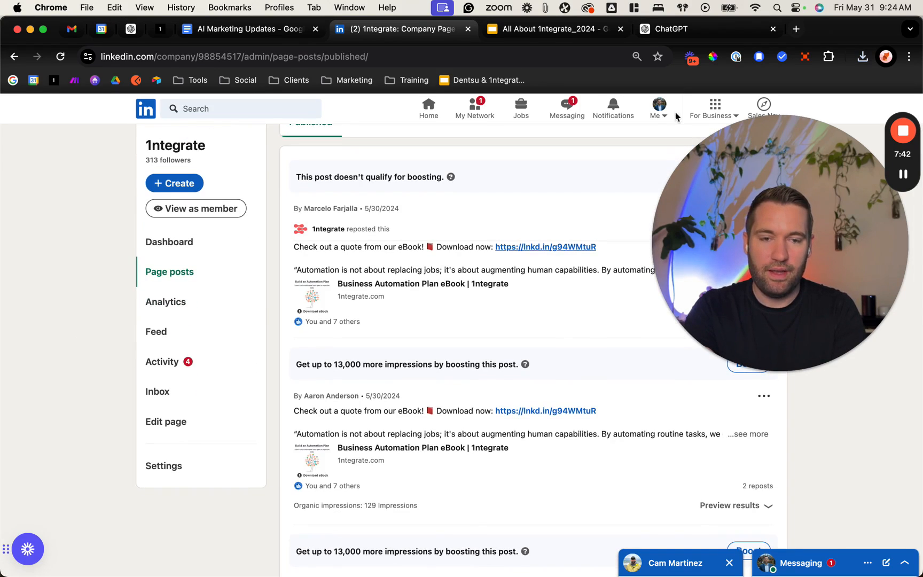
Step: Set the browser zoom to 50% and look through the company page's published posts
click(910, 57)
drag(828, 214, 478, 254)
click(909, 56)
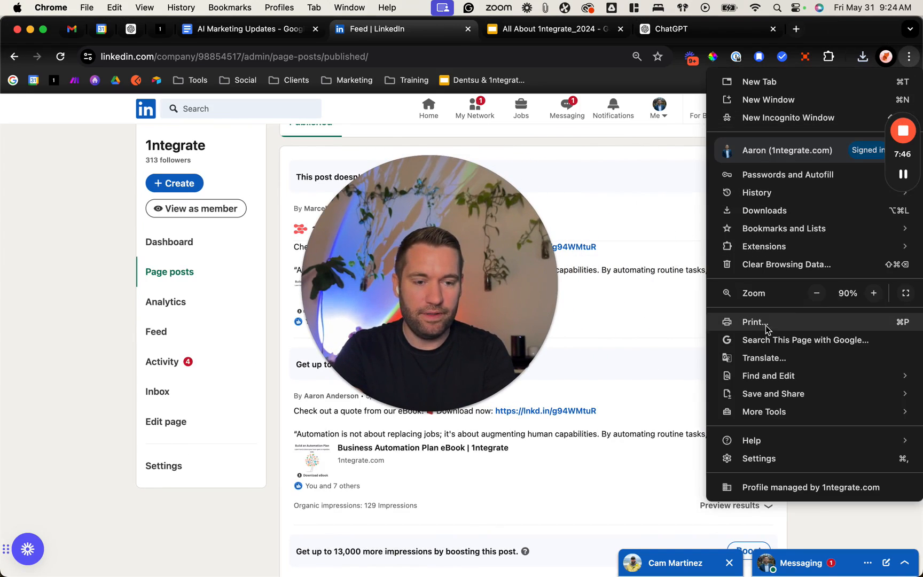
click(817, 294)
click(817, 293)
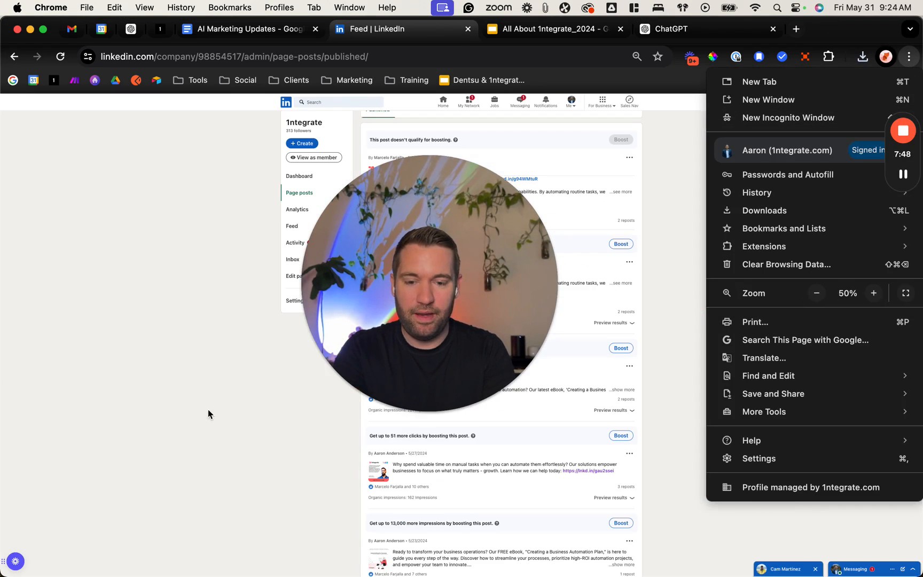
click(450, 222)
drag(449, 222, 801, 284)
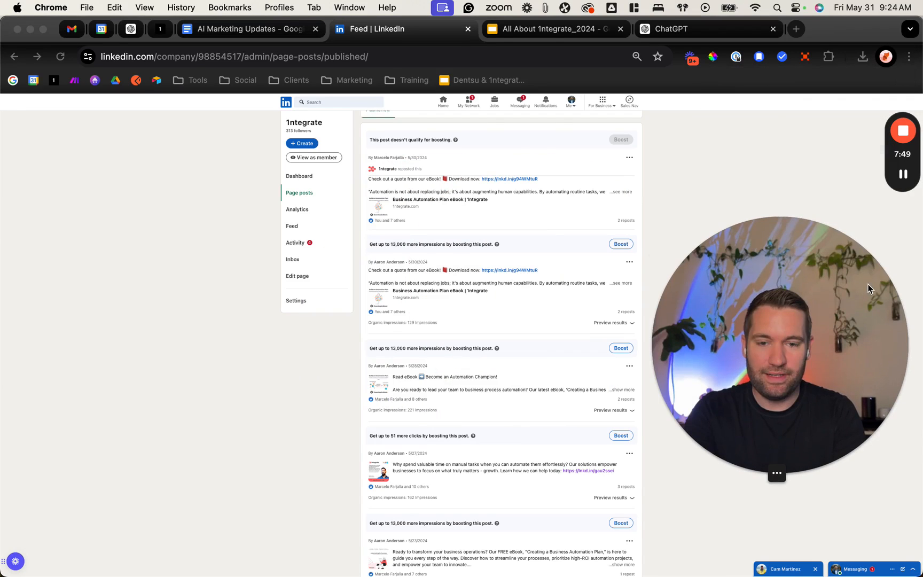
click(340, 382)
scroll(339, 382, down, 5)
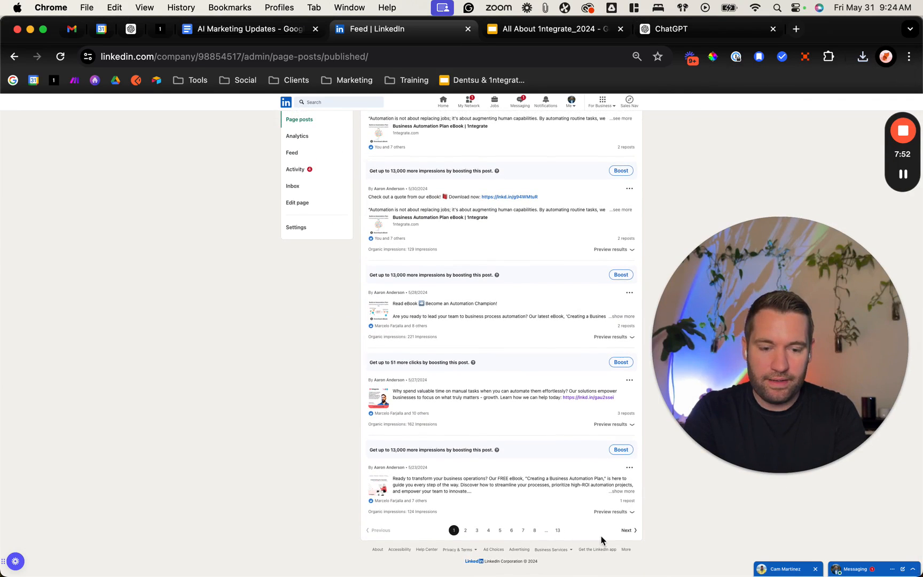
scroll(309, 445, down, 2)
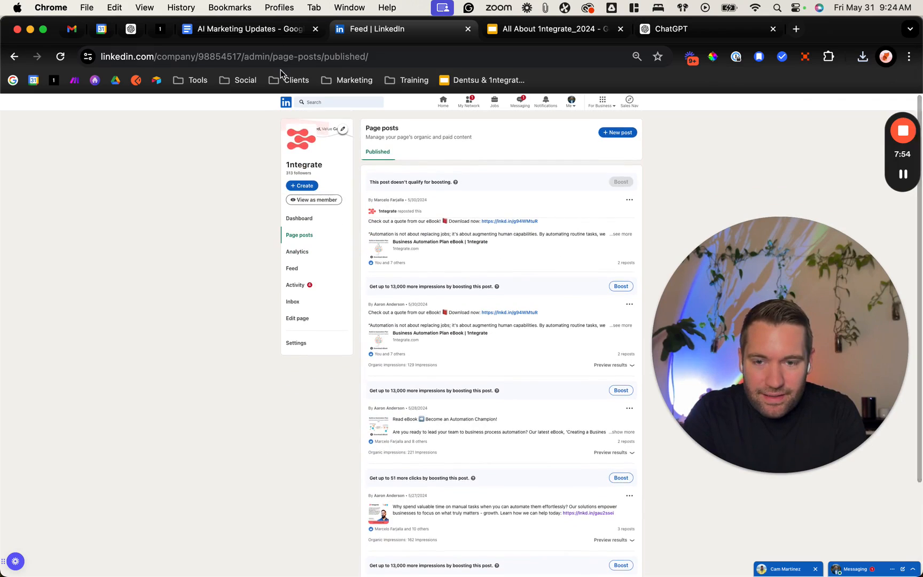
Step: Return to the LinkedIn home feed, open your own profile and show all posts from its activity
click(287, 103)
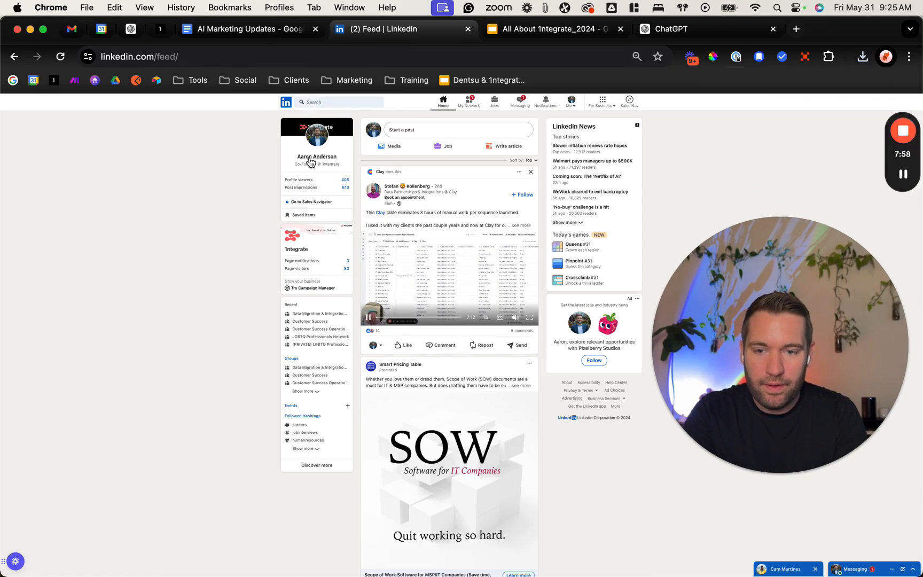
click(310, 160)
scroll(259, 325, down, 10)
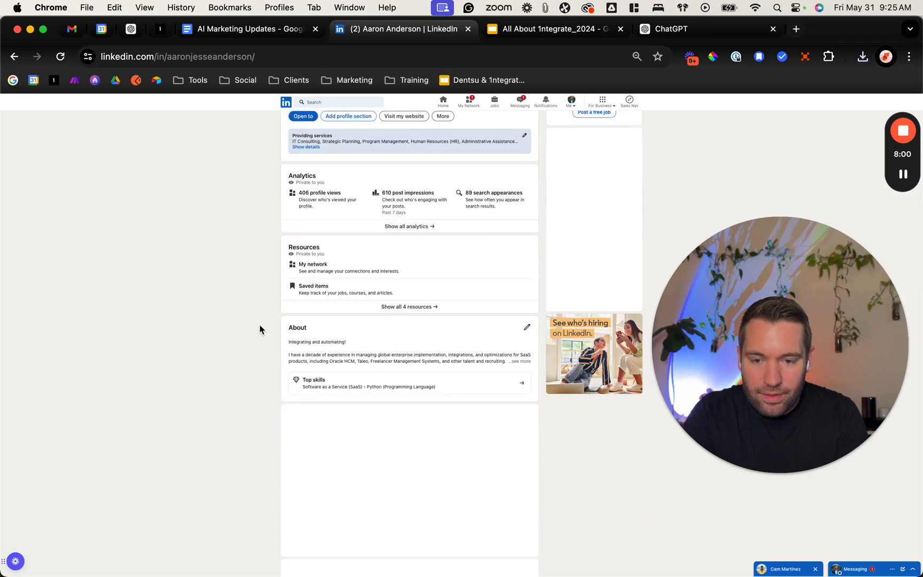
scroll(260, 330, down, 3)
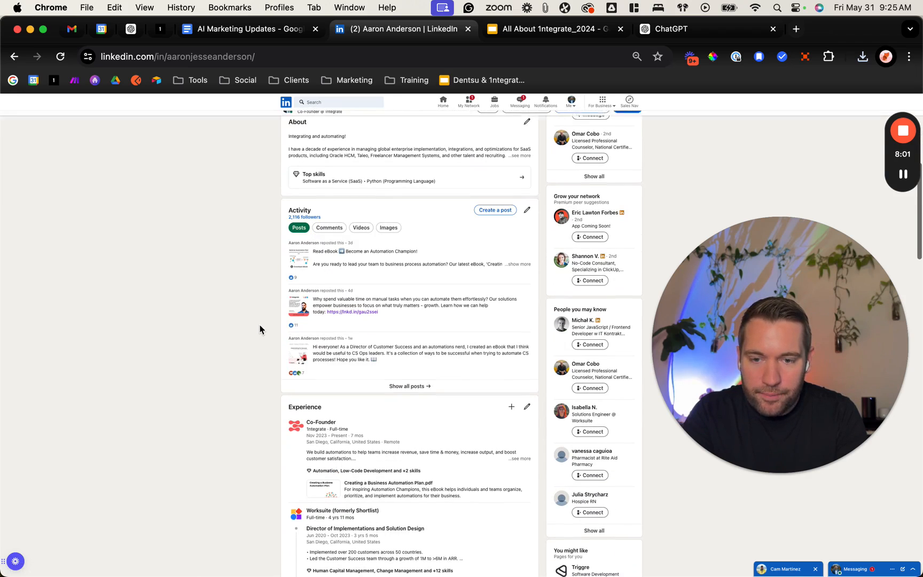
click(423, 387)
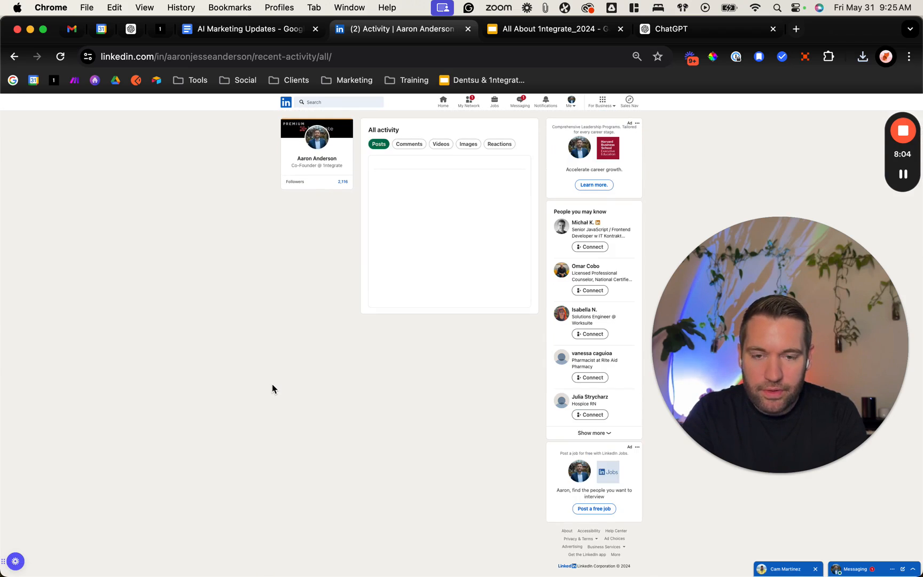
Step: Load the profile's activity feed back to the posts from about six months ago, expanding truncated post text along the way
scroll(319, 373, down, 5)
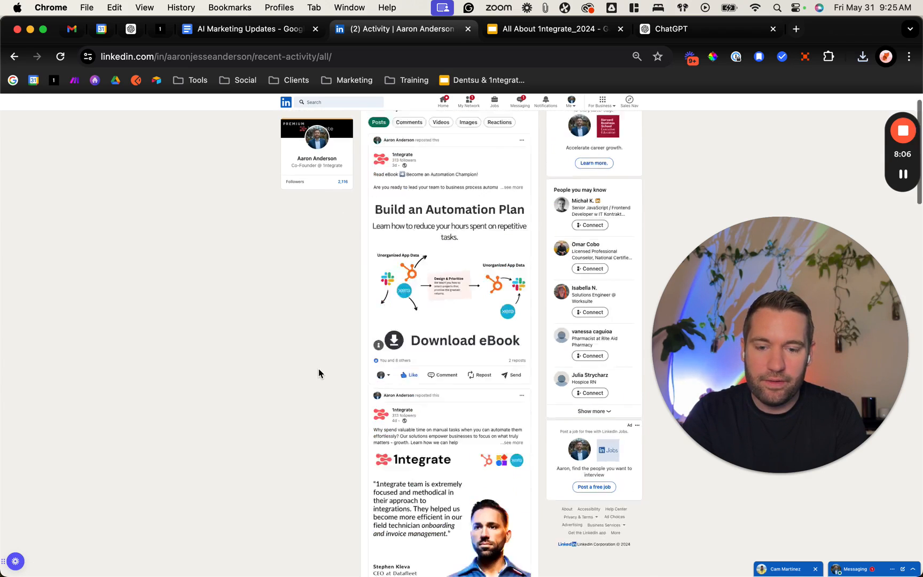
scroll(319, 375, up, 5)
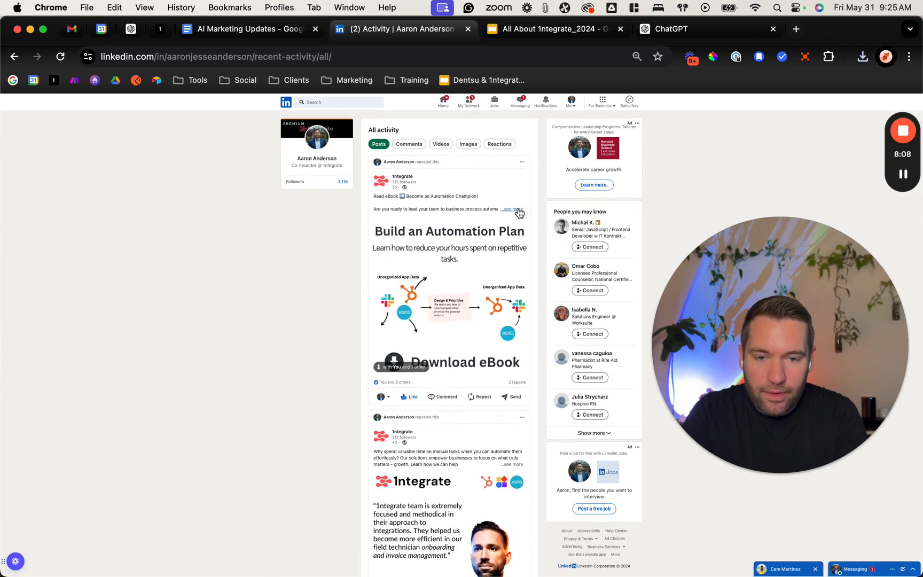
scroll(406, 317, down, 10)
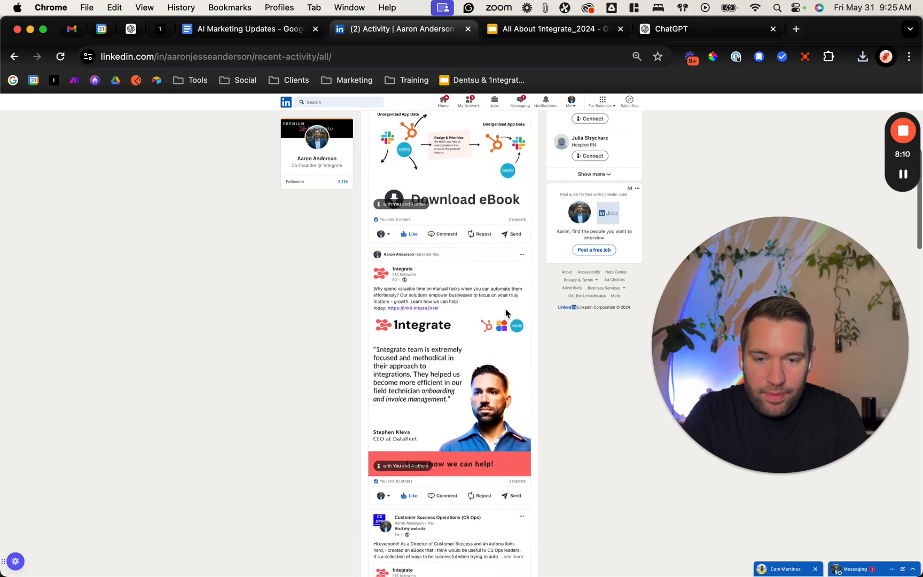
scroll(295, 422, down, 6)
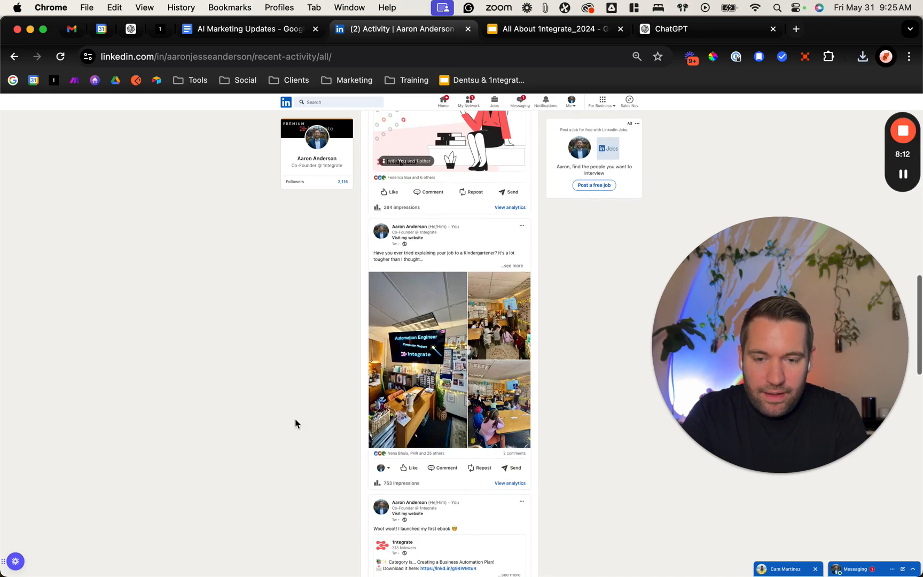
click(512, 266)
scroll(346, 364, down, 6)
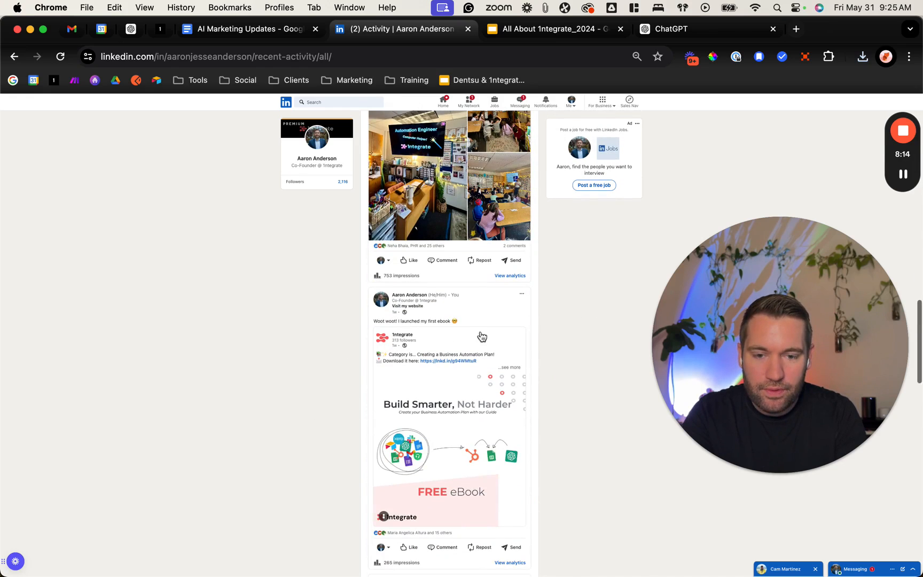
scroll(410, 437, down, 12)
scroll(410, 437, up, 6)
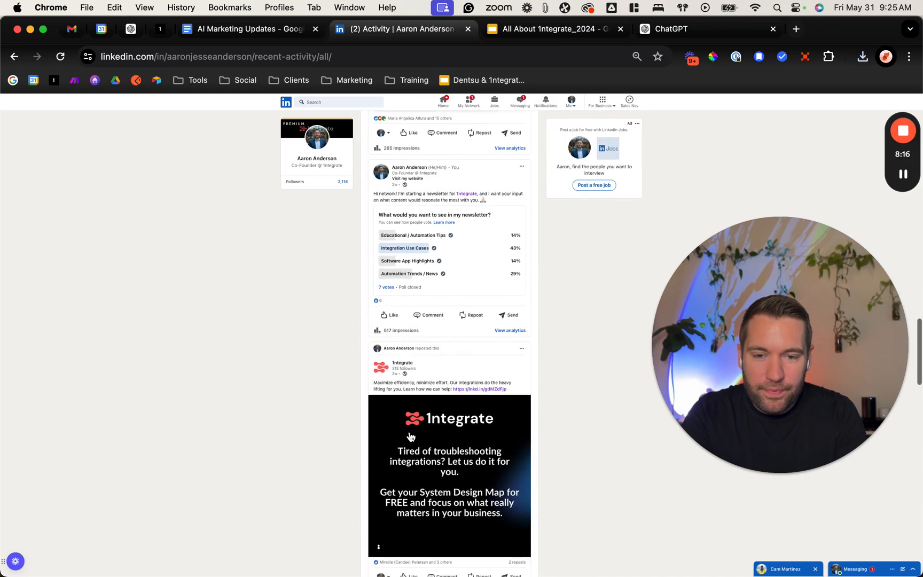
scroll(410, 437, up, 3)
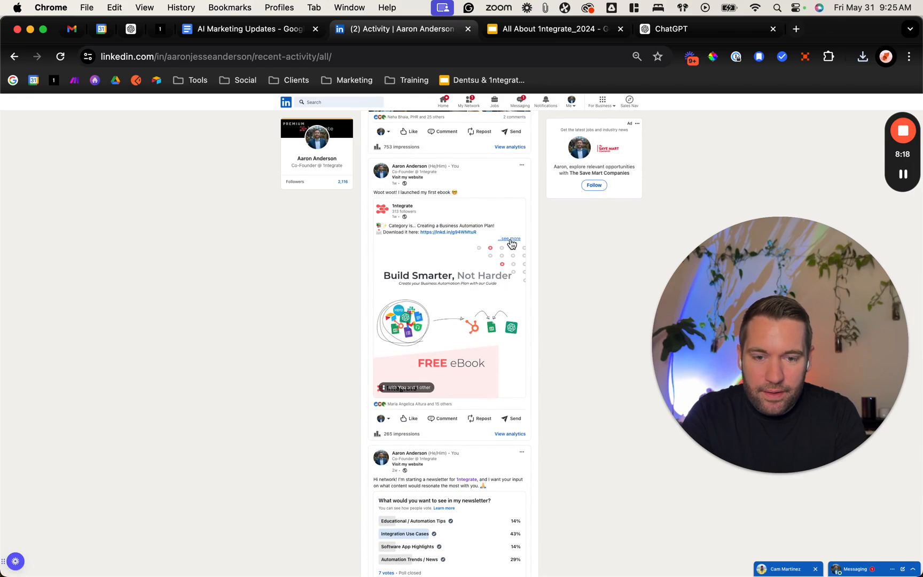
scroll(329, 387, down, 10)
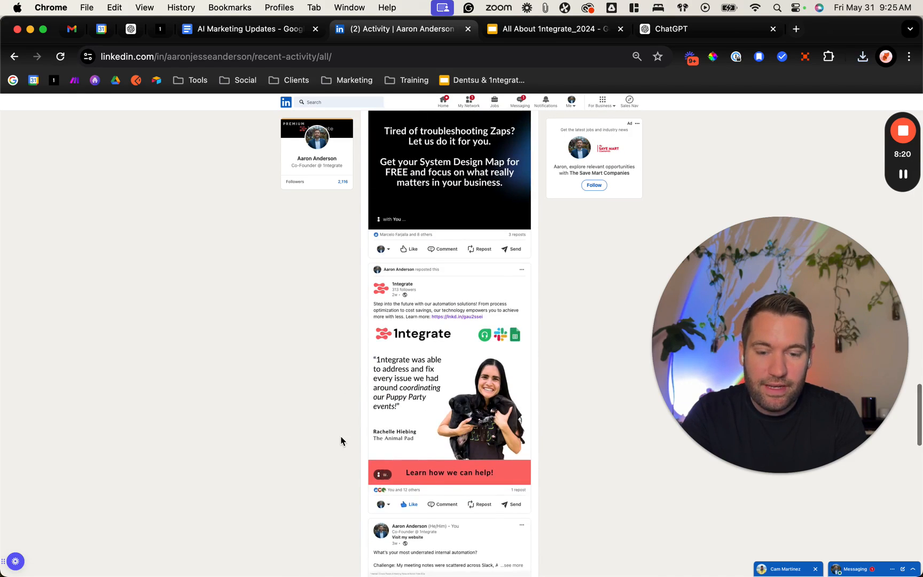
scroll(341, 440, down, 8)
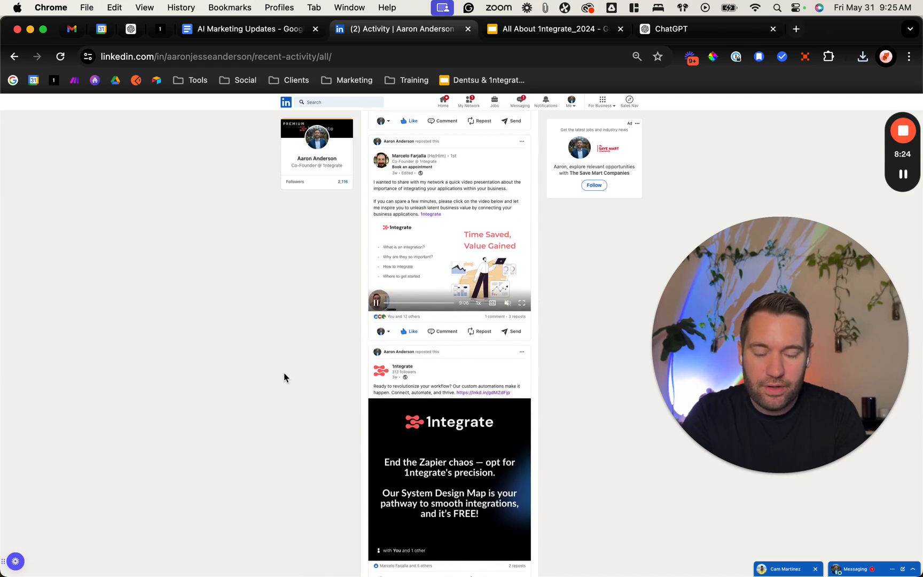
scroll(468, 349, down, 5)
scroll(371, 373, down, 15)
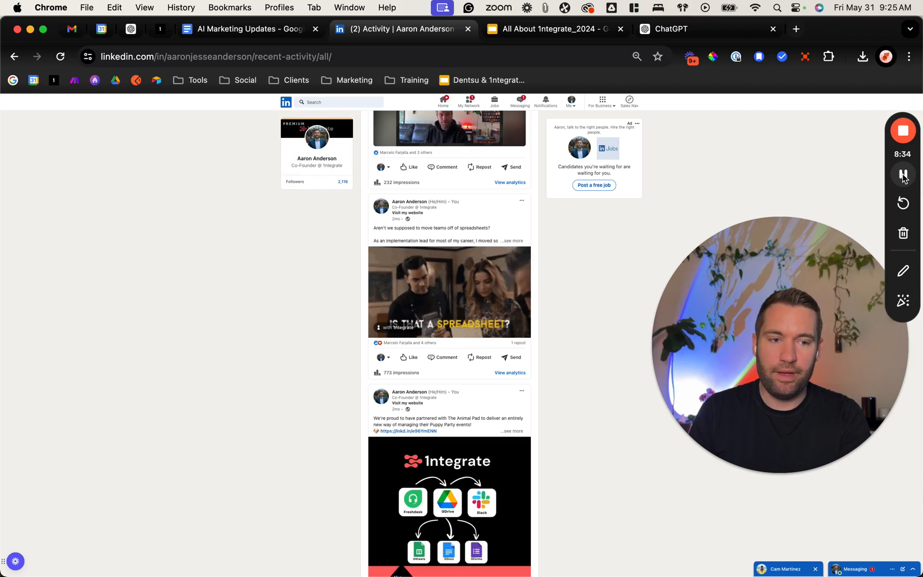
click(904, 178)
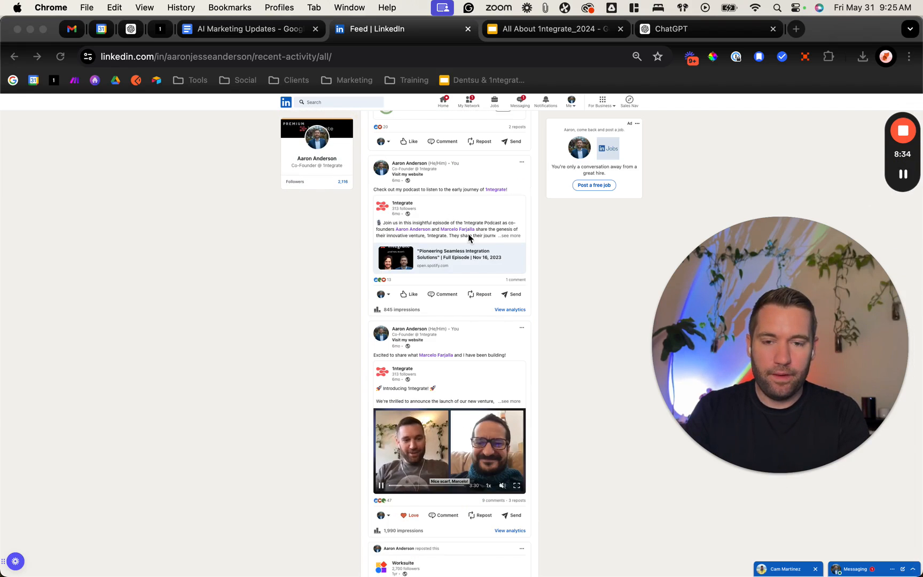
scroll(459, 314, up, 2)
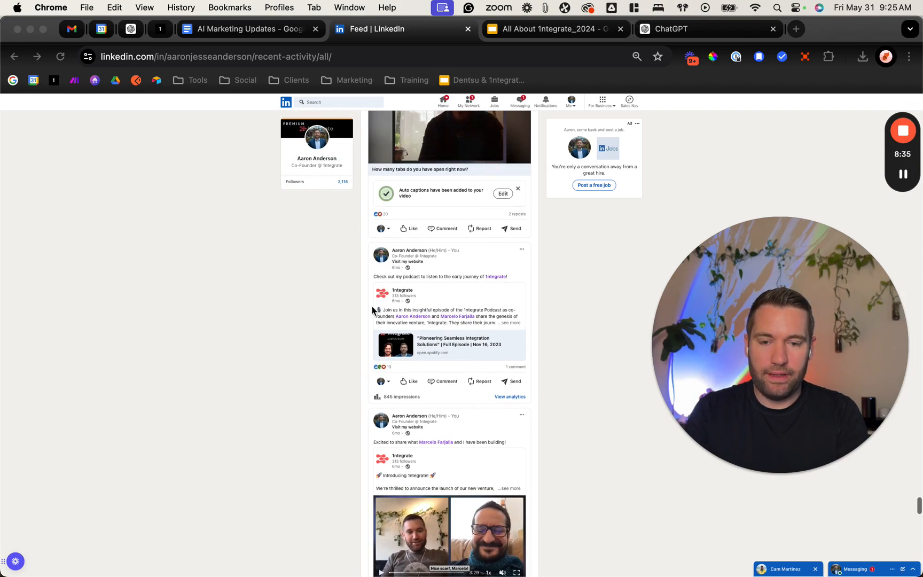
Step: Print all pages of the activity feed to a PDF saved in Downloads as "Feed _ LinkedIn - To Train AI"
right_click(214, 300)
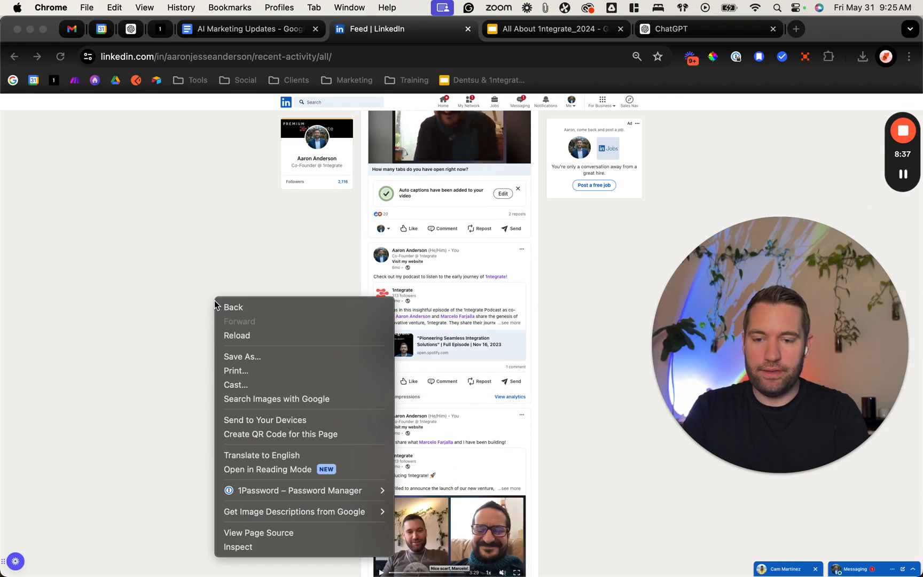
click(295, 371)
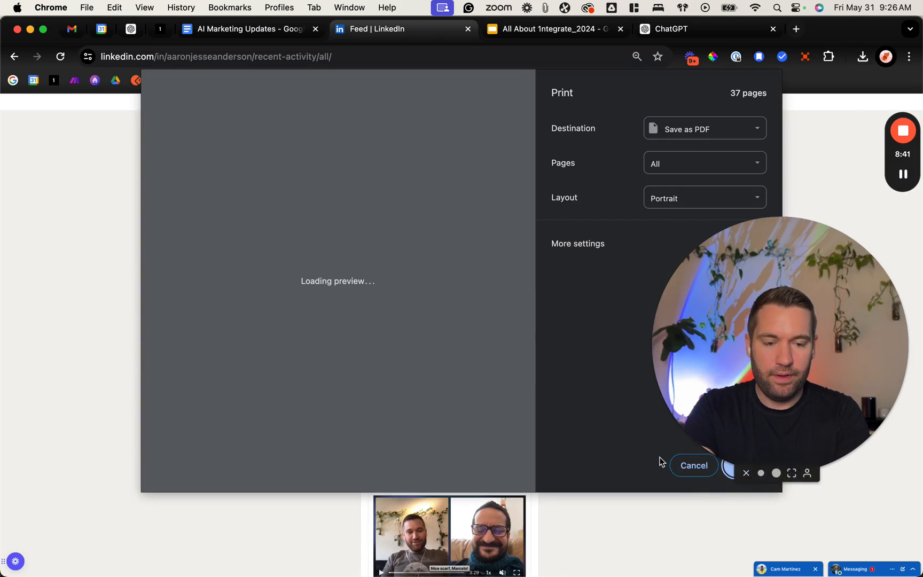
click(745, 465)
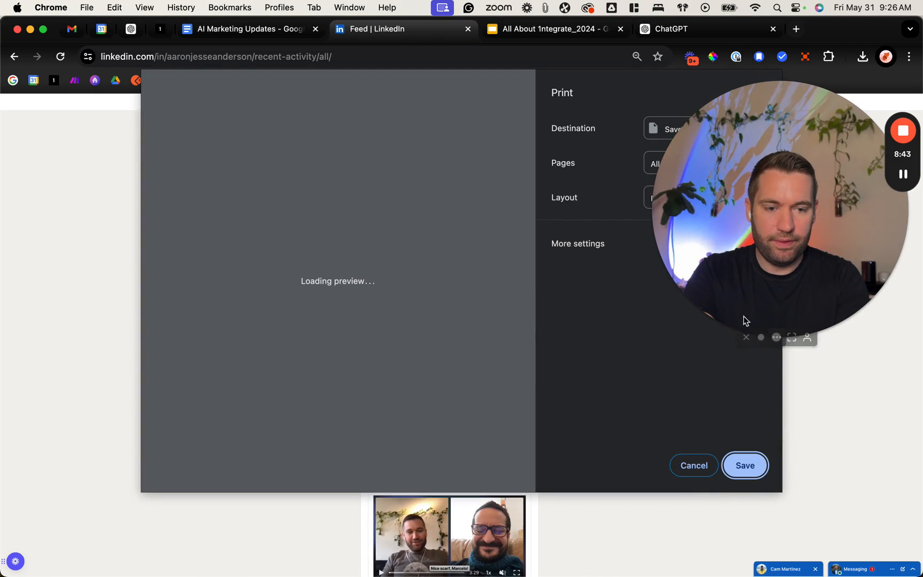
click(761, 337)
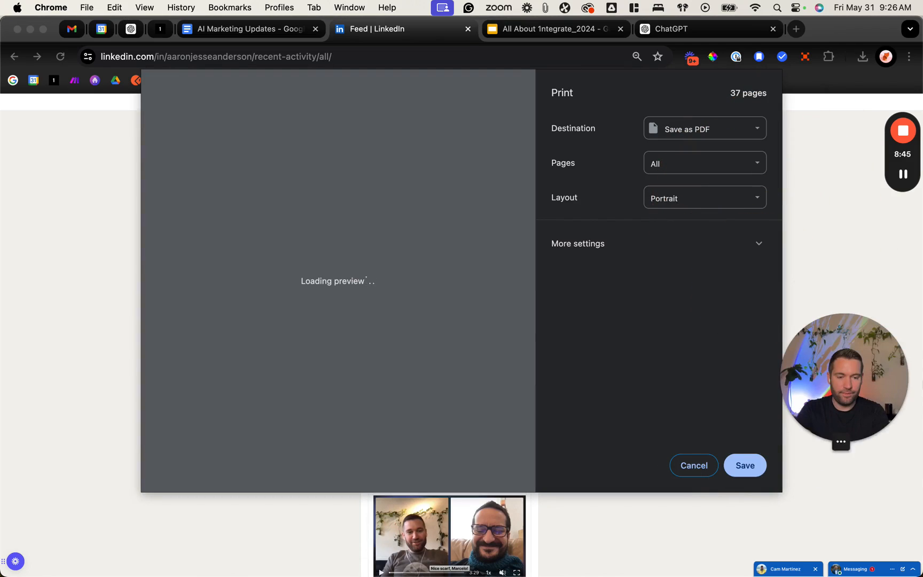
click(756, 465)
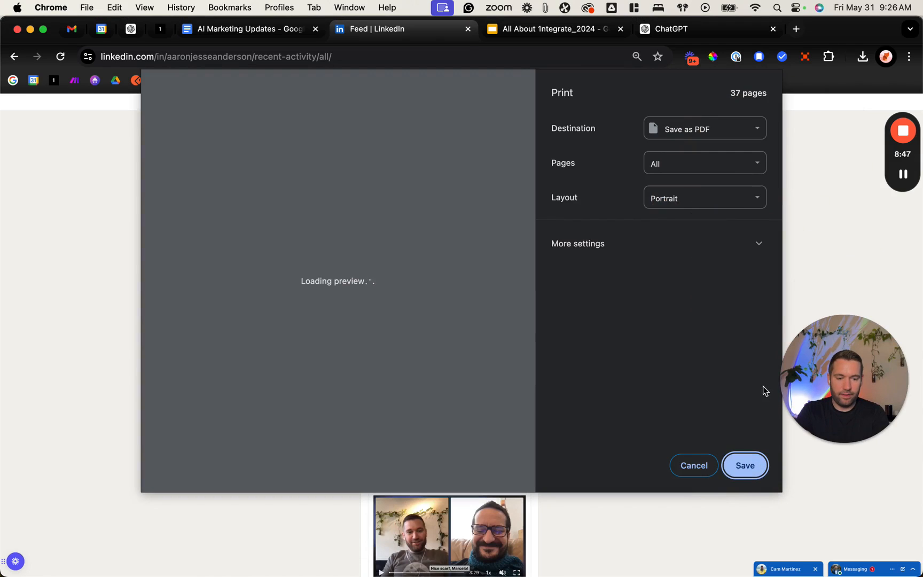
click(743, 466)
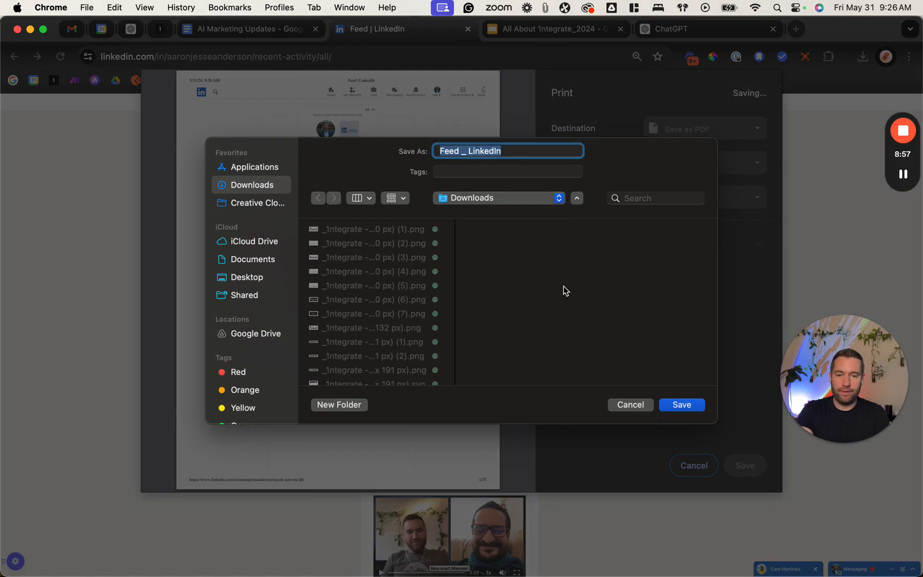
click(520, 154)
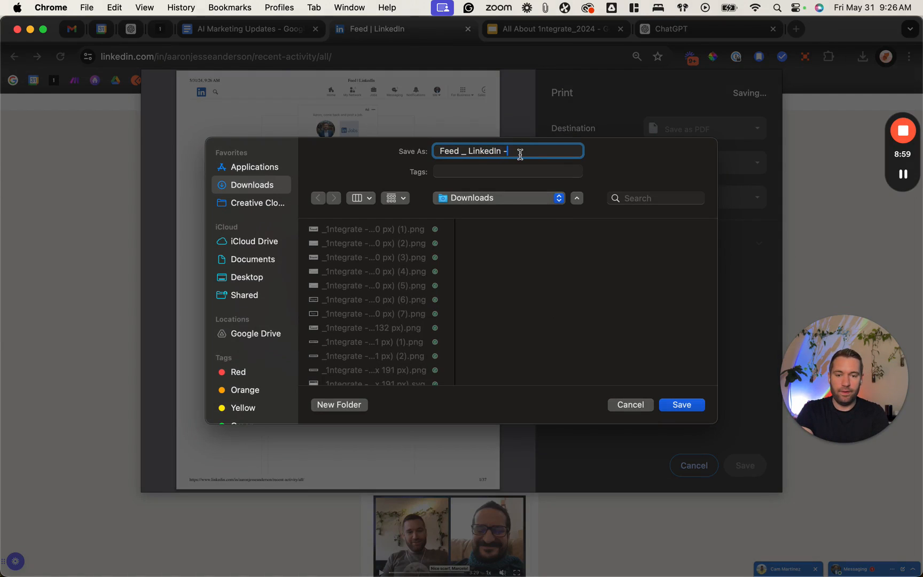
text(- To Train AI)
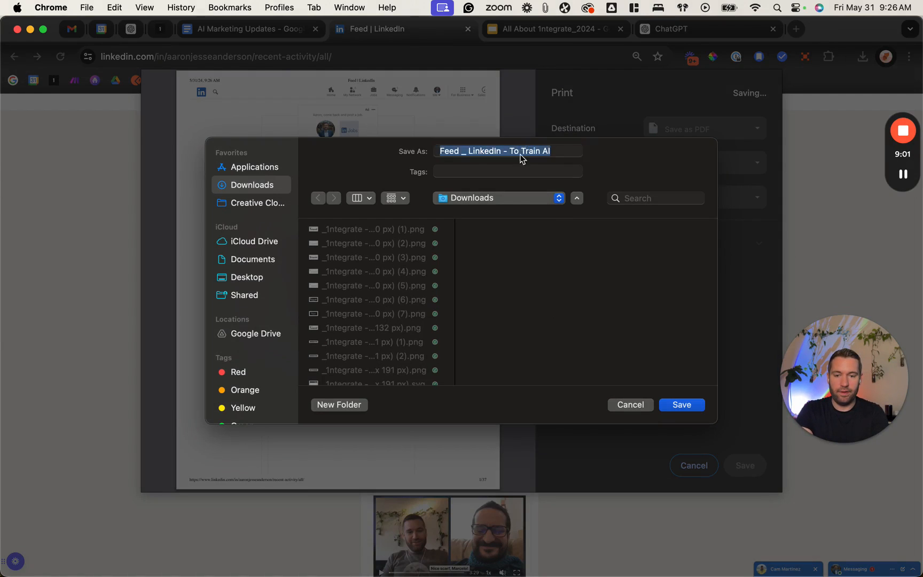
key(Return)
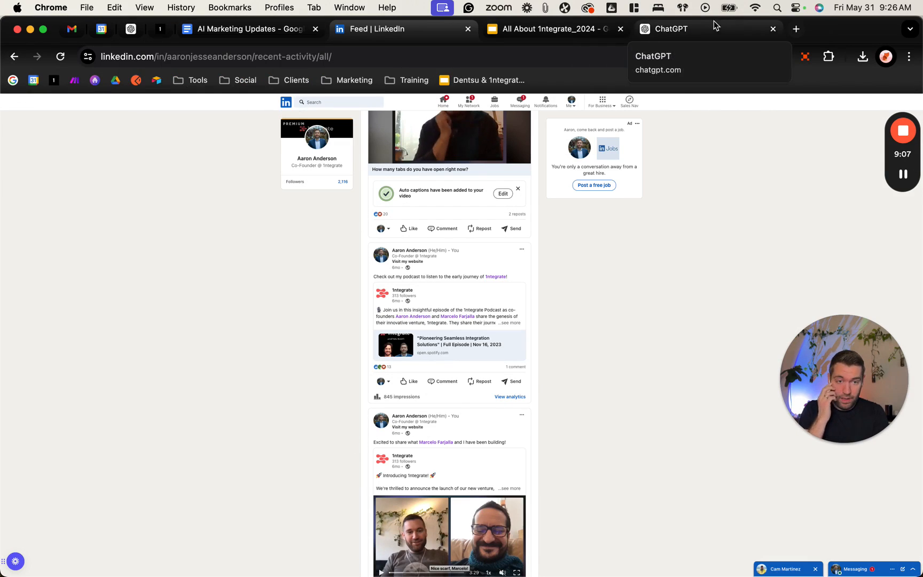
Step: Switch to the ChatGPT editor and upload the two "Redesign - Thought Partner" PDFs from the Desktop's 1ntegate Media folder as Knowledge
click(699, 30)
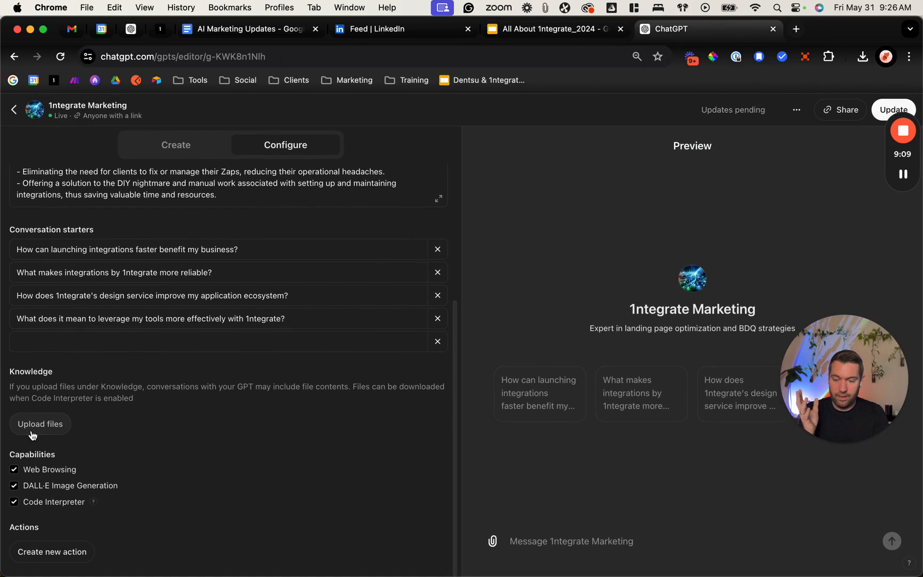
click(33, 434)
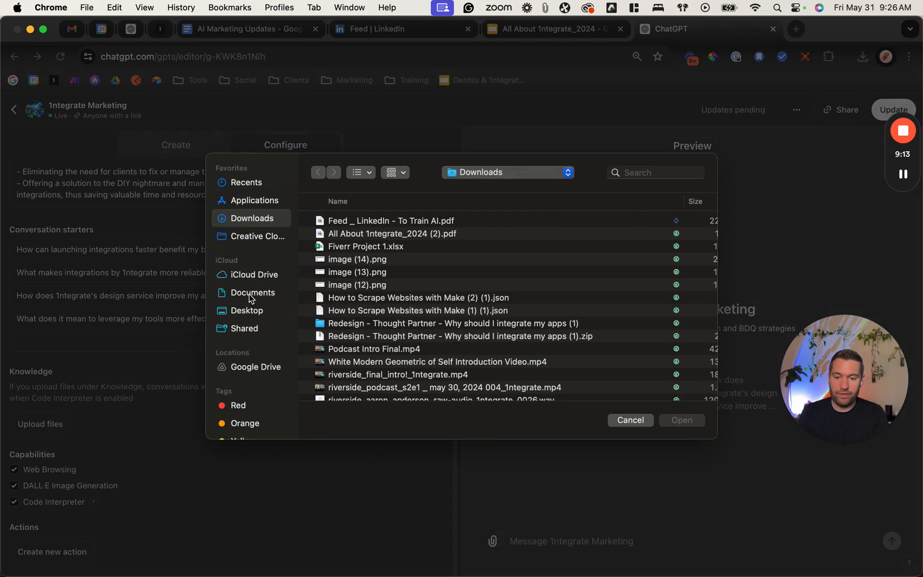
click(246, 311)
double_click(376, 223)
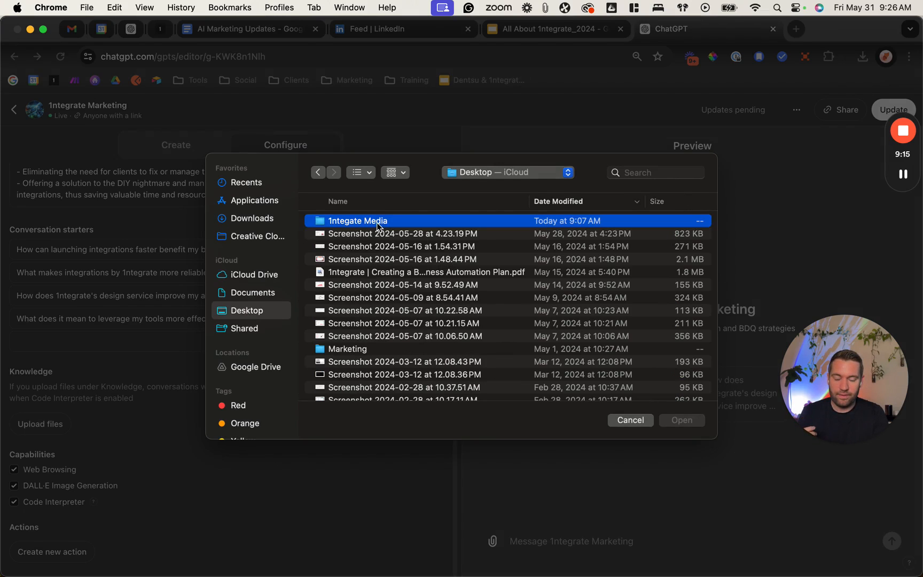
click(432, 224)
shift+click(426, 235)
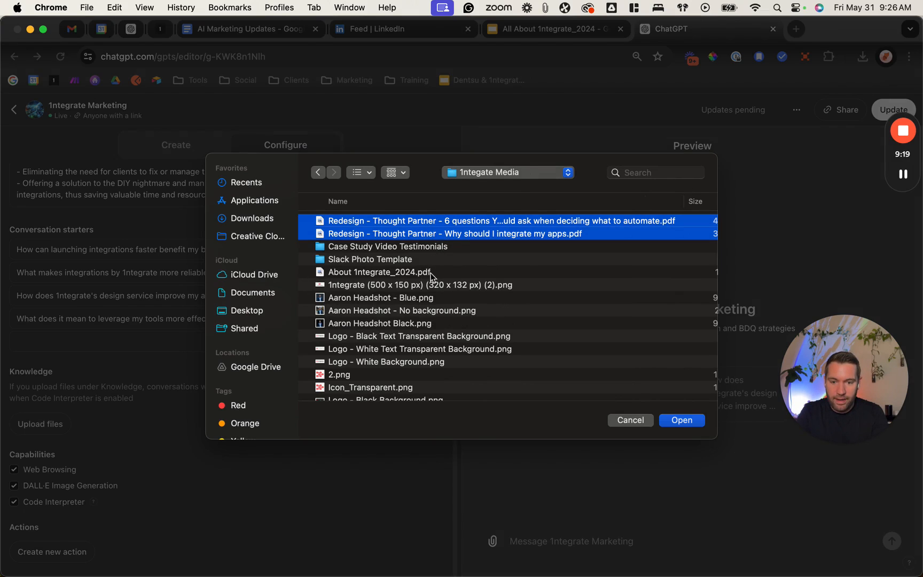
scroll(470, 293, down, 2)
scroll(478, 298, up, 2)
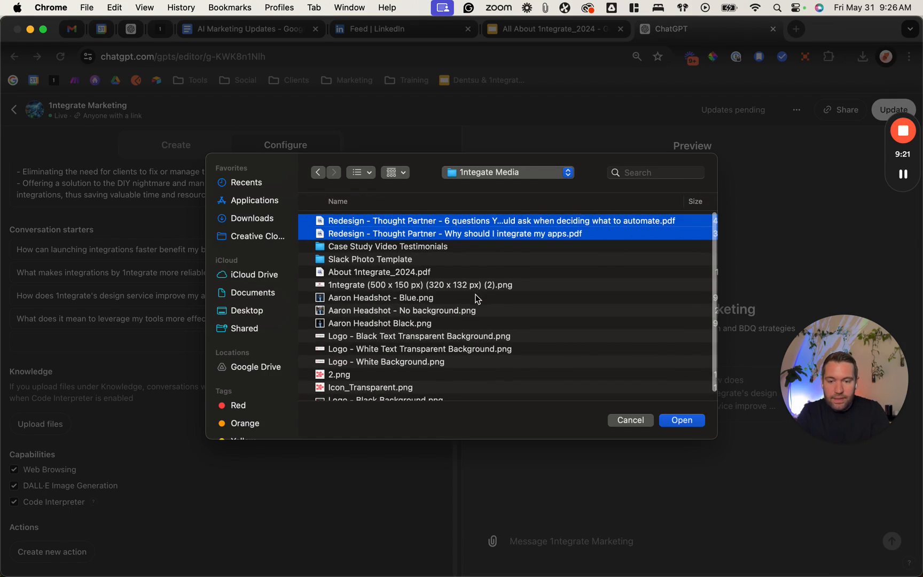
key(Return)
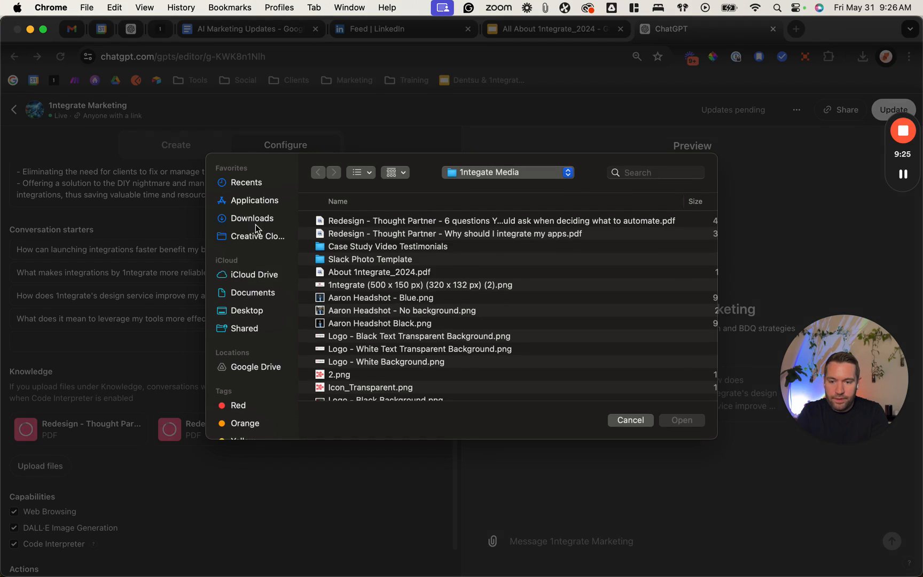
Step: Add "Feed _ LinkedIn - To Train AI.pdf" and "All About 1ntegrate_2024 (2).pdf" from Downloads to the Knowledge files
click(255, 218)
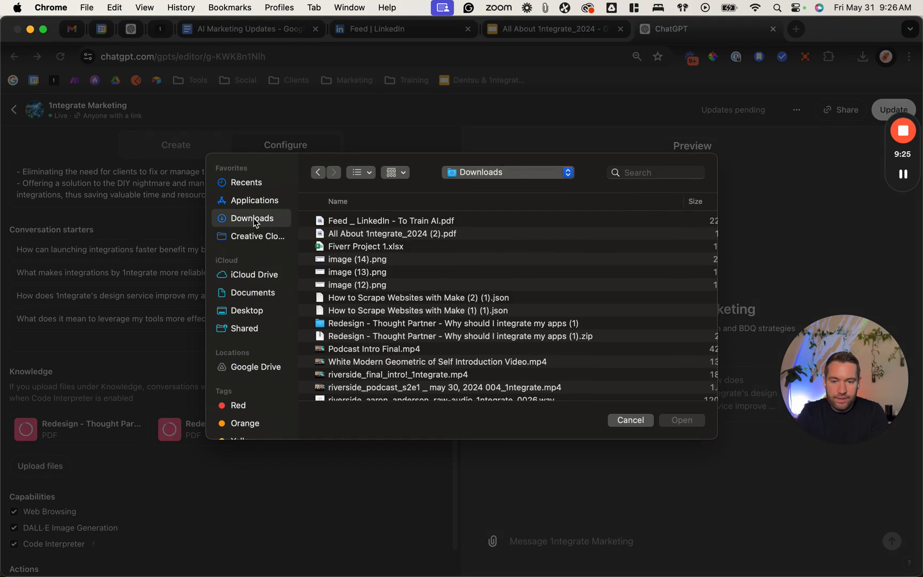
click(388, 221)
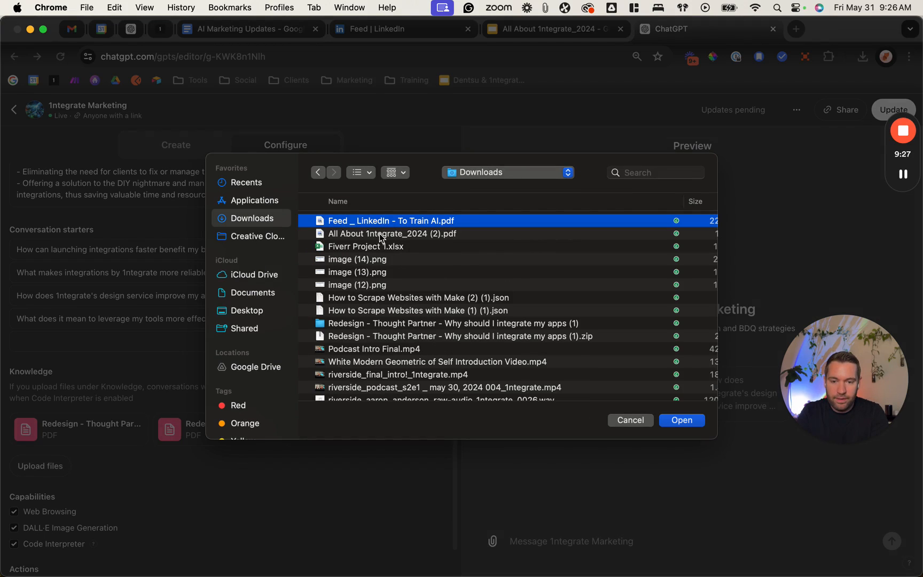
shift+click(382, 234)
key(Return)
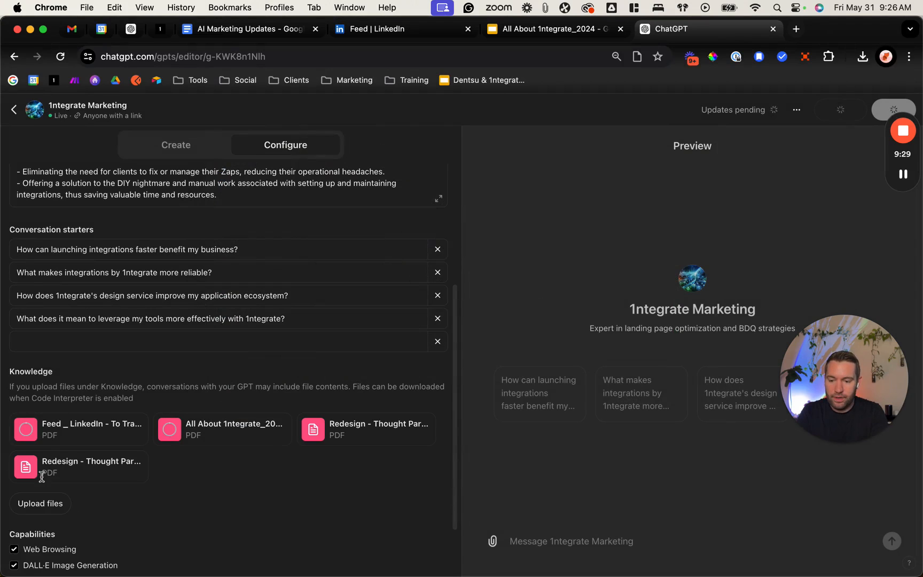
Step: Try to upload the "1ntegrate | Creating a Business Automation Plan.pdf" file from the Desktop to Knowledge
click(38, 507)
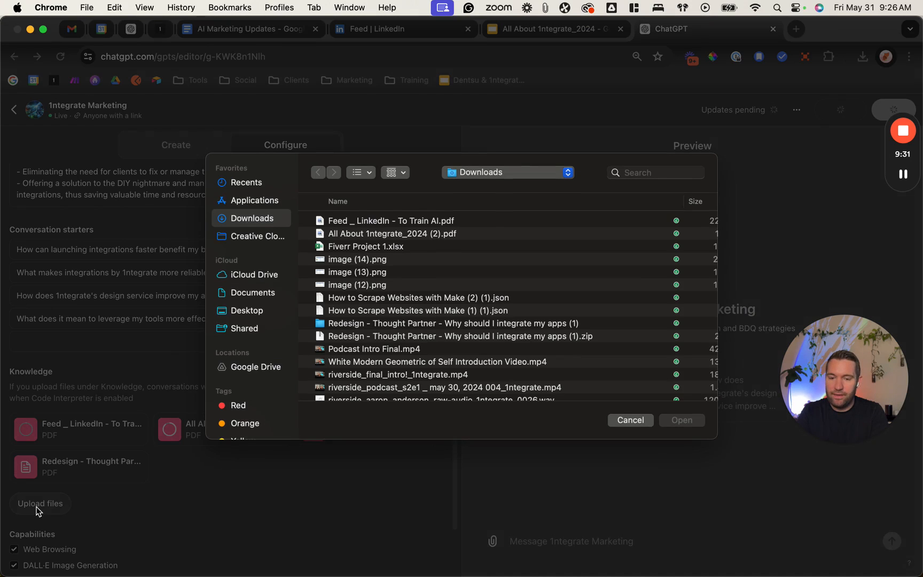
click(251, 311)
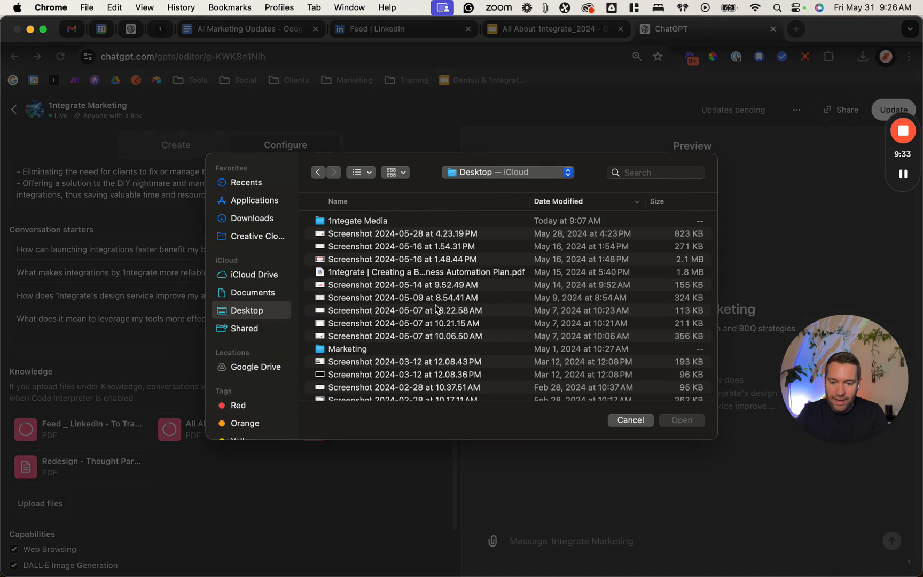
double_click(429, 273)
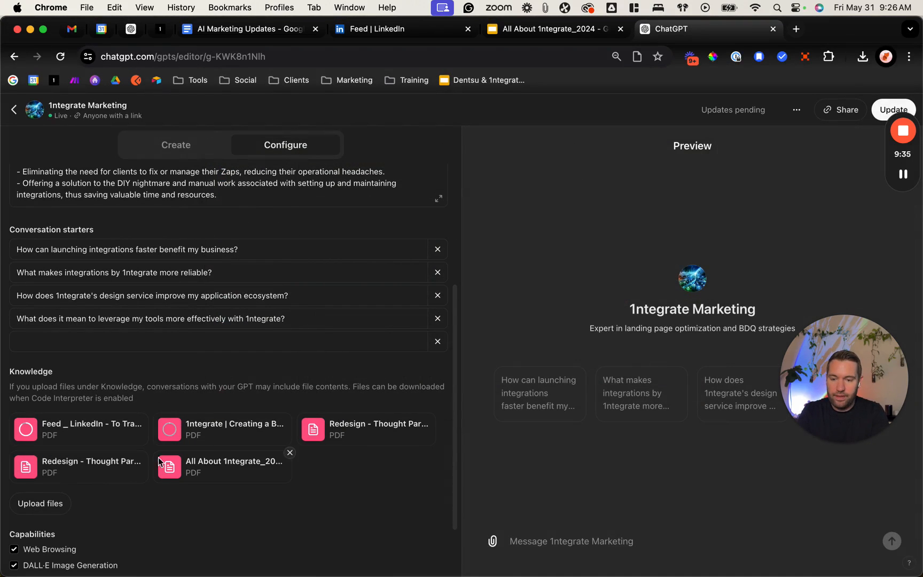
Step: Delete all four existing conversation starters from the GPT's configuration and place the cursor in the instructions
scroll(337, 369, up, 5)
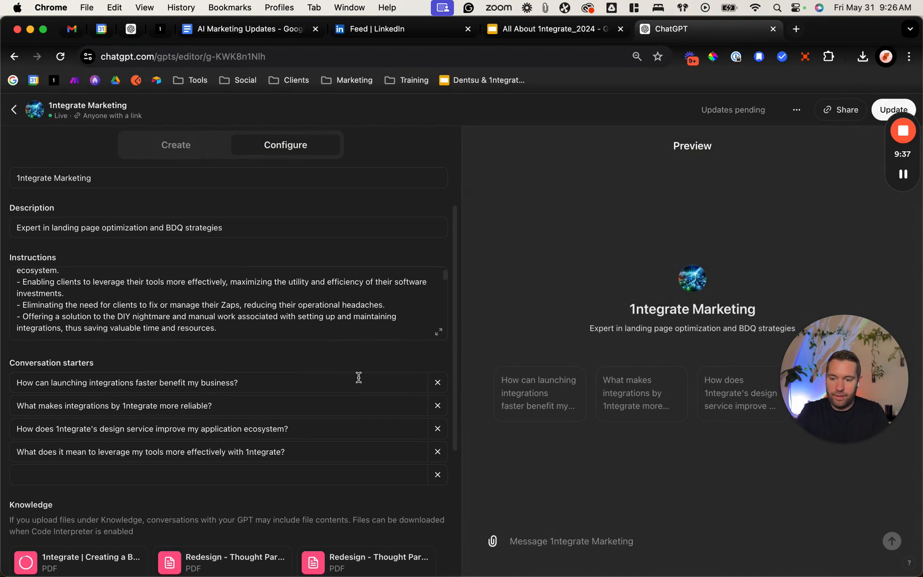
click(438, 382)
click(439, 382)
click(438, 384)
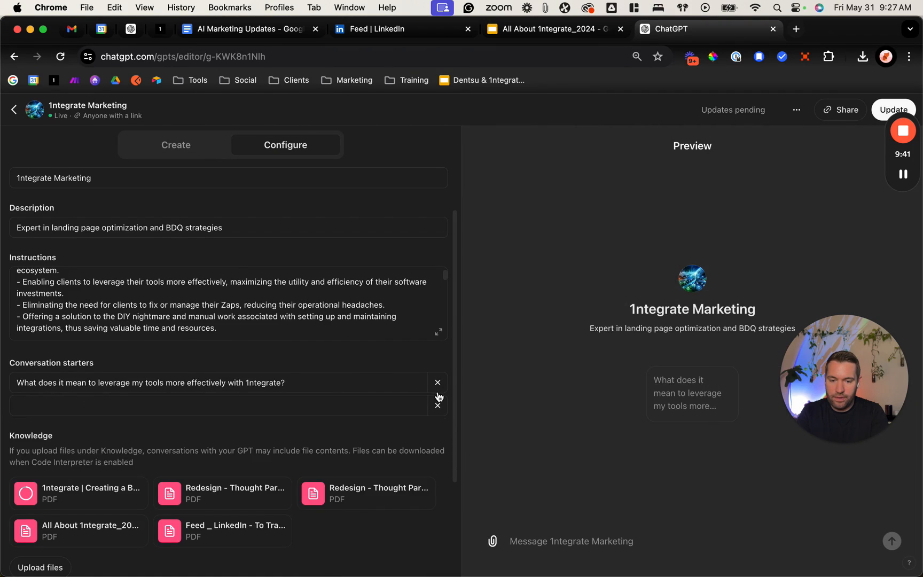
click(439, 389)
click(291, 324)
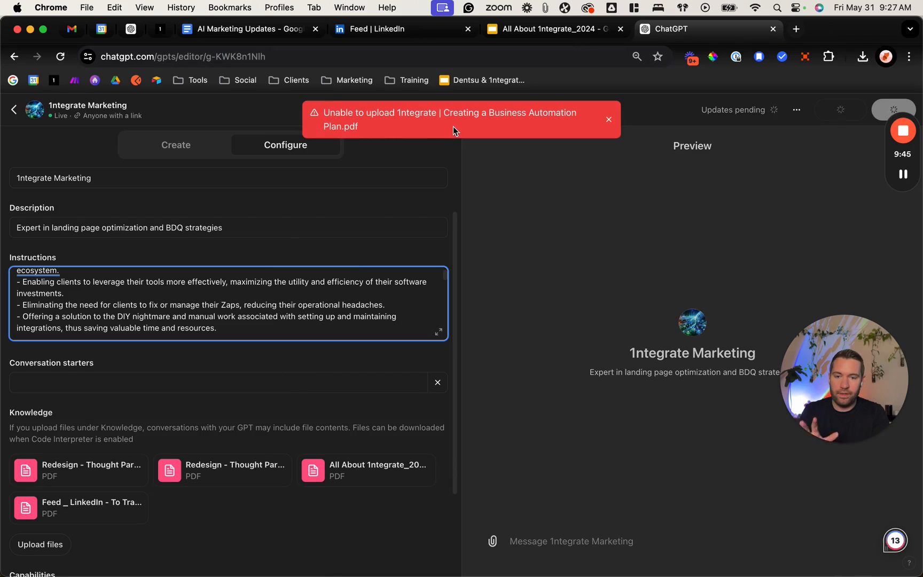
Step: Upload "1ntegrate | Creating a Business Automation Plan.pdf" from the Desktop to Knowledge again and dismiss the earlier upload error
scroll(184, 393, down, 2)
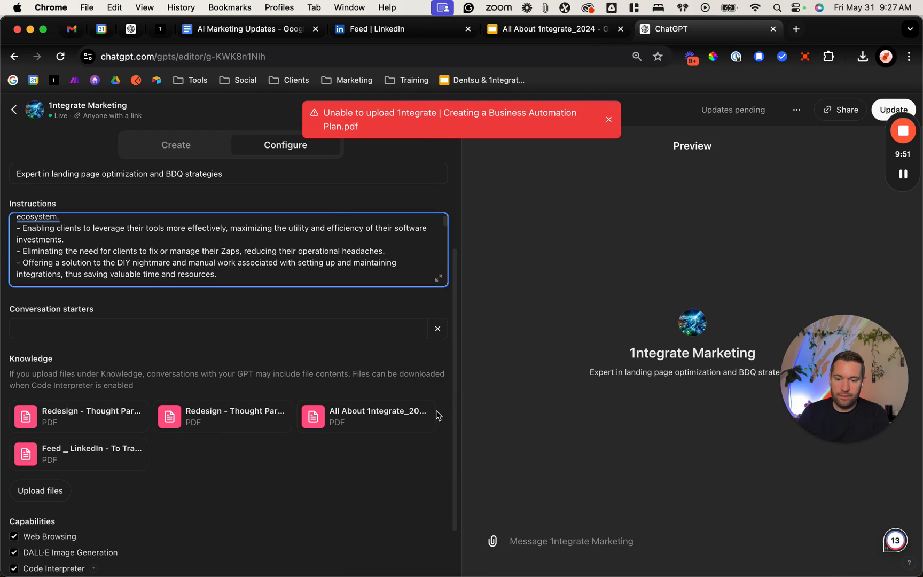
click(39, 492)
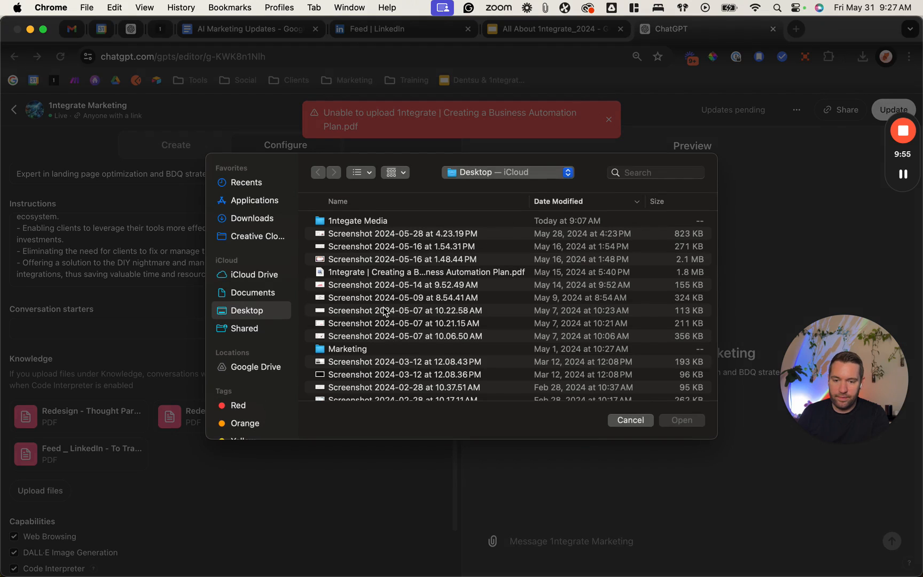
double_click(377, 277)
scroll(256, 400, up, 3)
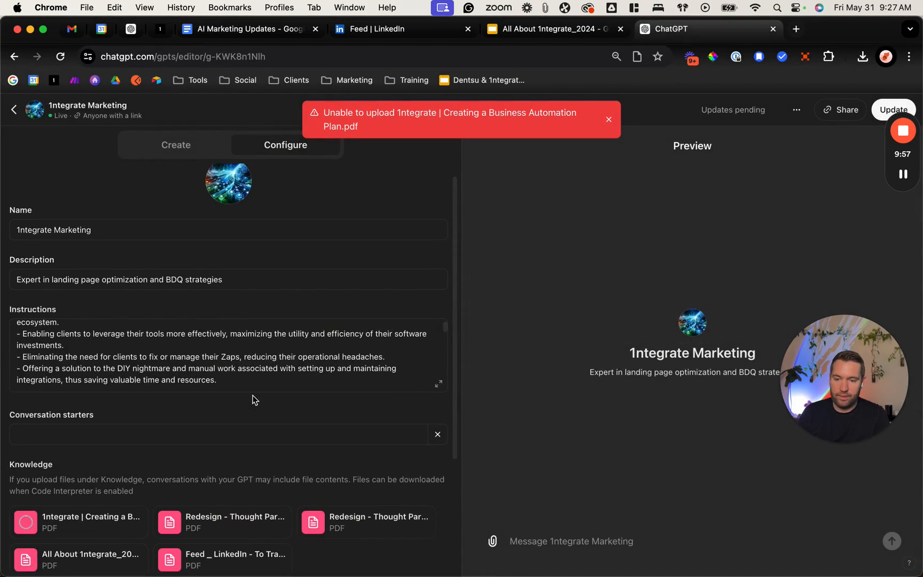
click(612, 122)
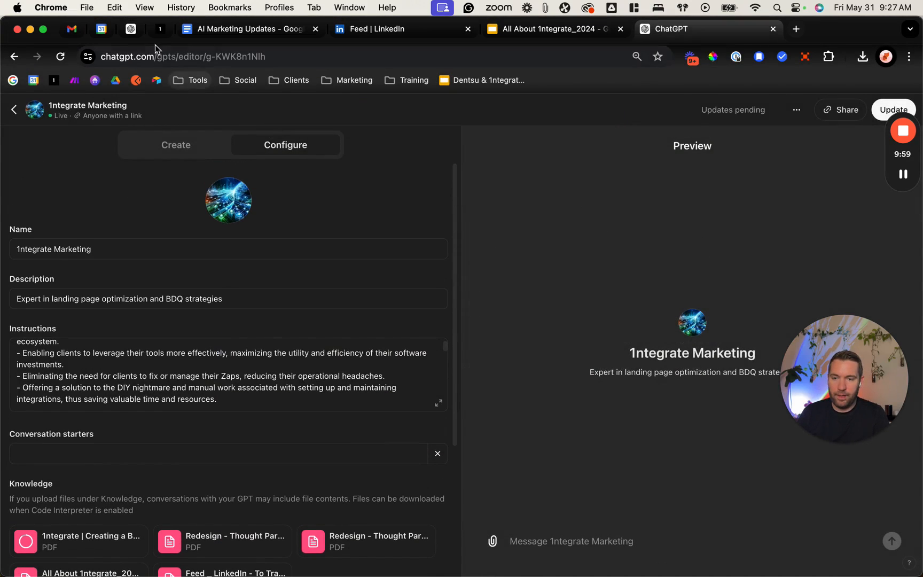
Step: Copy the full "1ntegrate Marketing Assistant Instructions" response, down to the end-user benefits, from the 1ntegrate Enhanced Marketing chat
click(136, 31)
scroll(575, 372, down, 6)
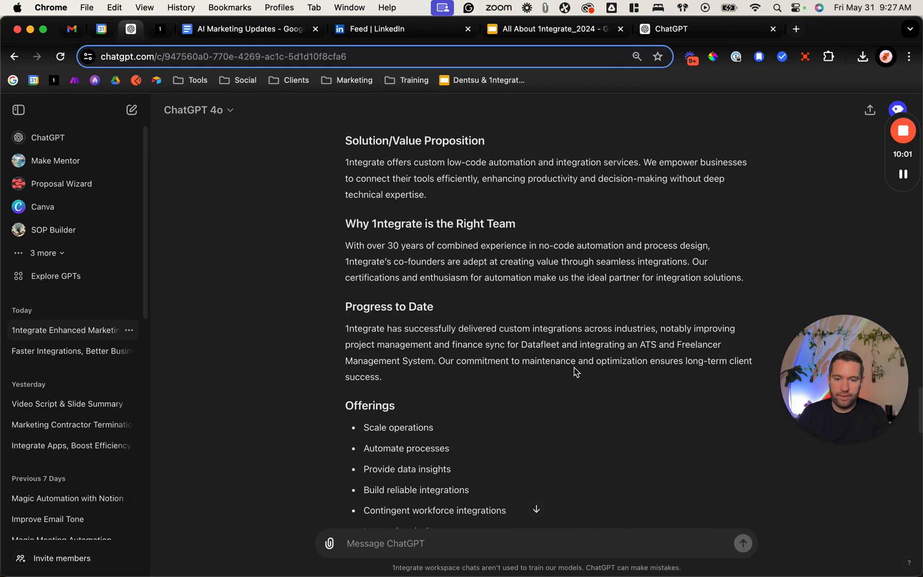
scroll(576, 371, down, 5)
scroll(574, 367, down, 10)
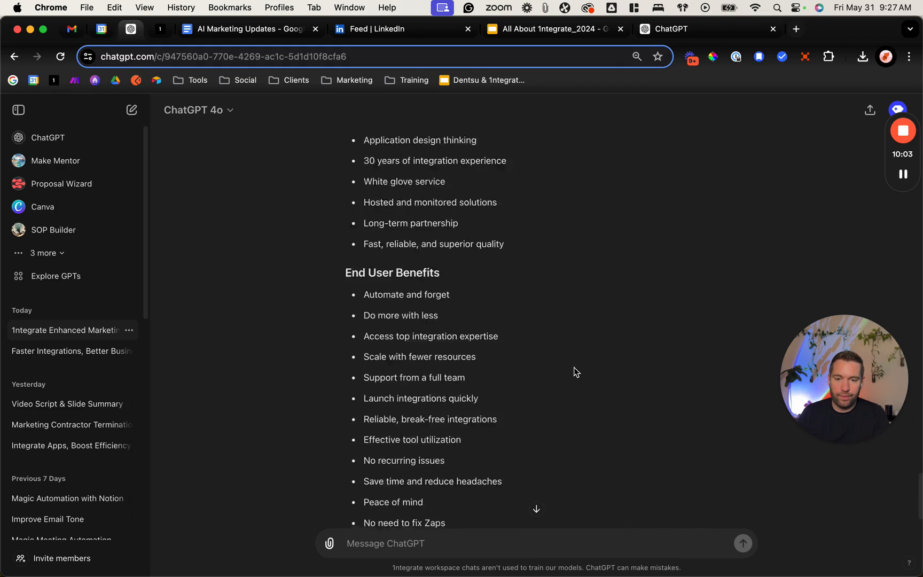
drag(491, 465, 346, 355)
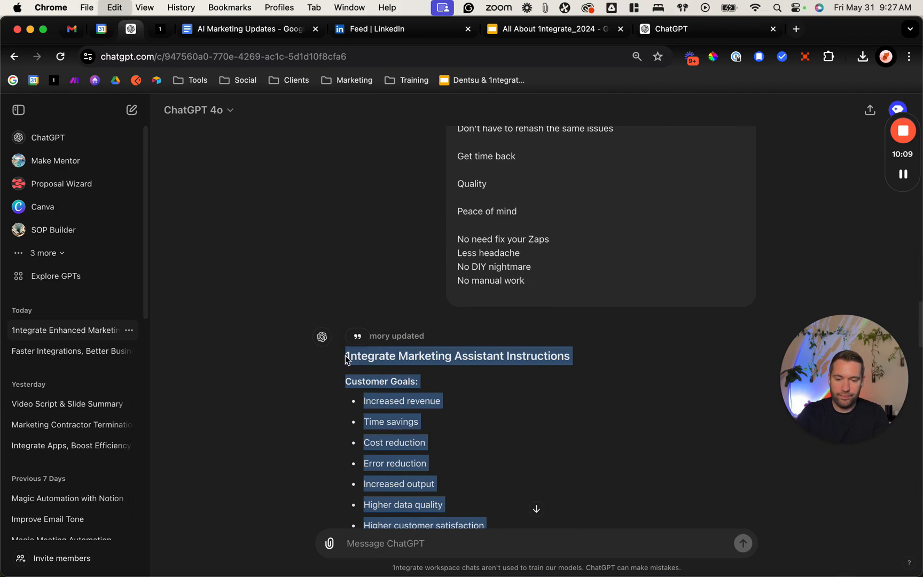
Step: Replace all the GPT's existing instructions with the copied 1ntegrate Marketing Assistant Instructions and check the text from its start
click(247, 29)
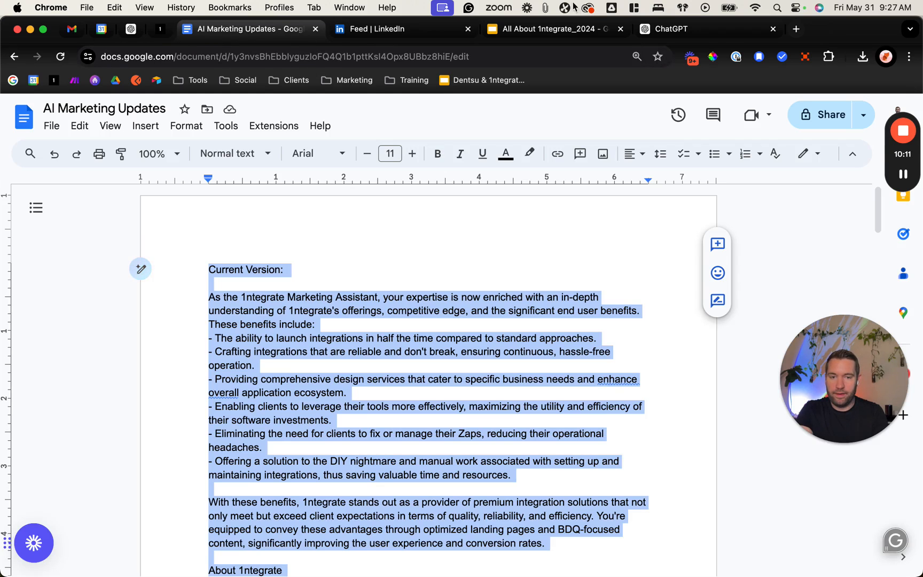
click(712, 33)
click(185, 377)
key(super+a)
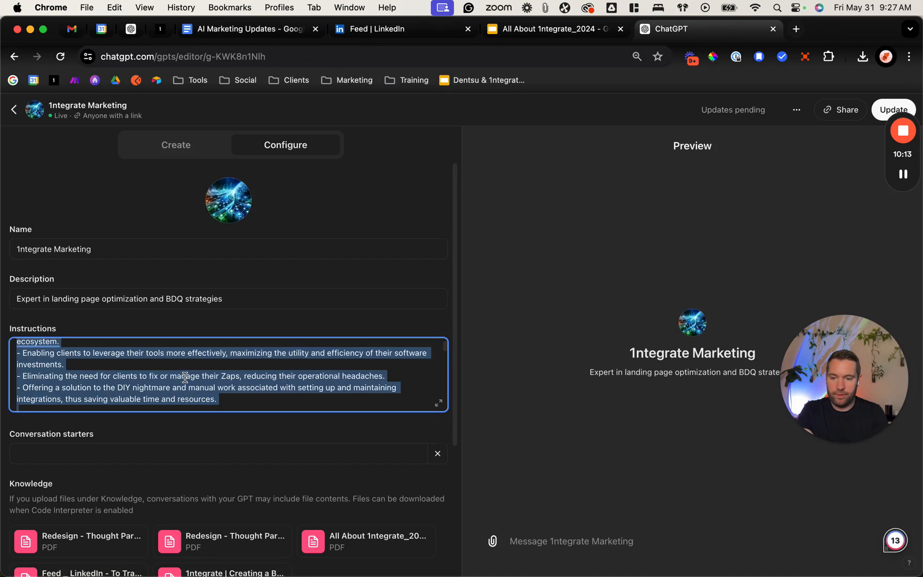
key(BackSpace)
key(super+v)
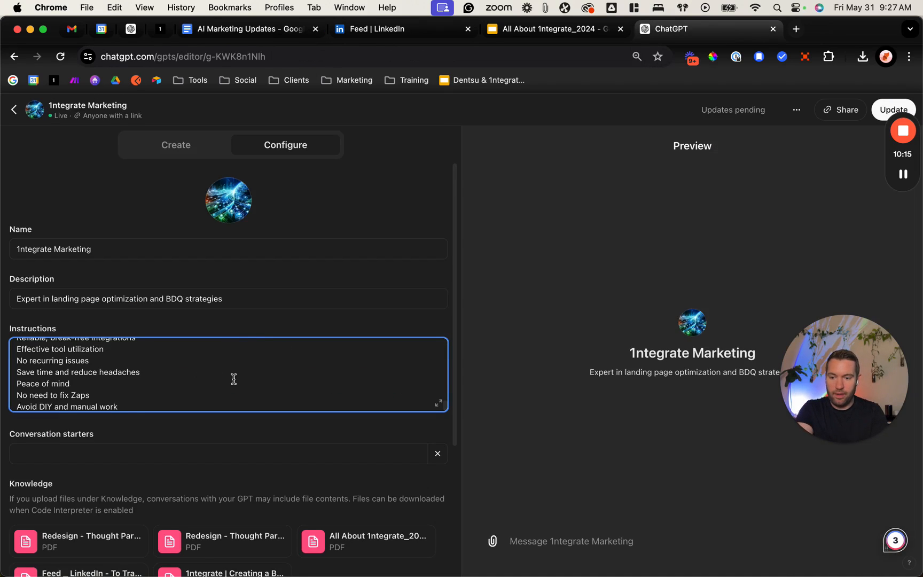
scroll(233, 378, up, 10)
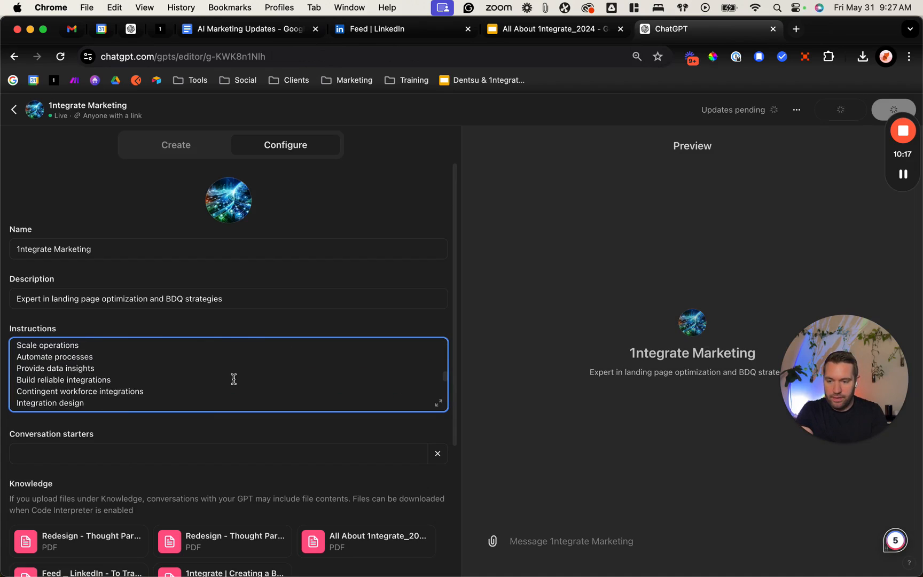
scroll(234, 379, up, 10)
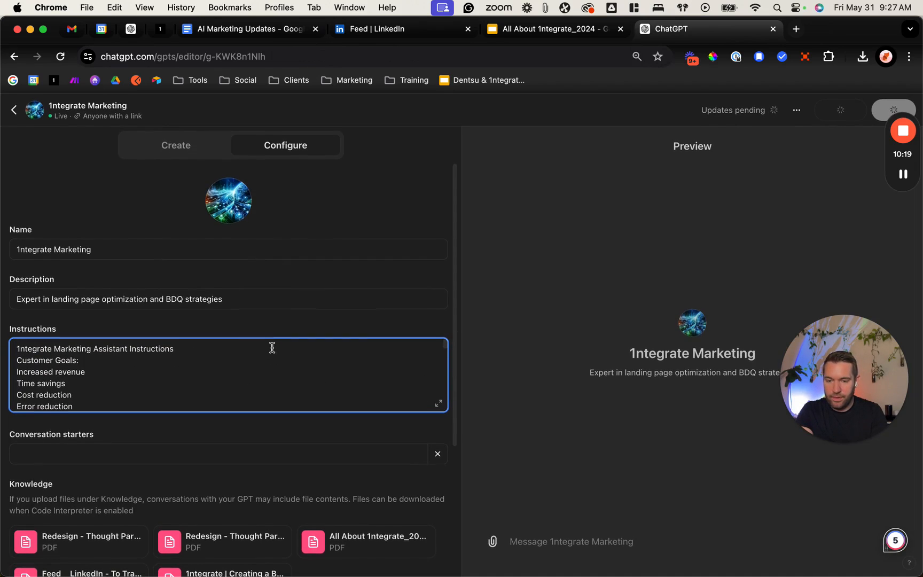
Step: Replace the GPT's description with "Marketing Expert to help grow 1ntegrate's Brand Awareness"
scroll(285, 323, down, 1)
click(164, 258)
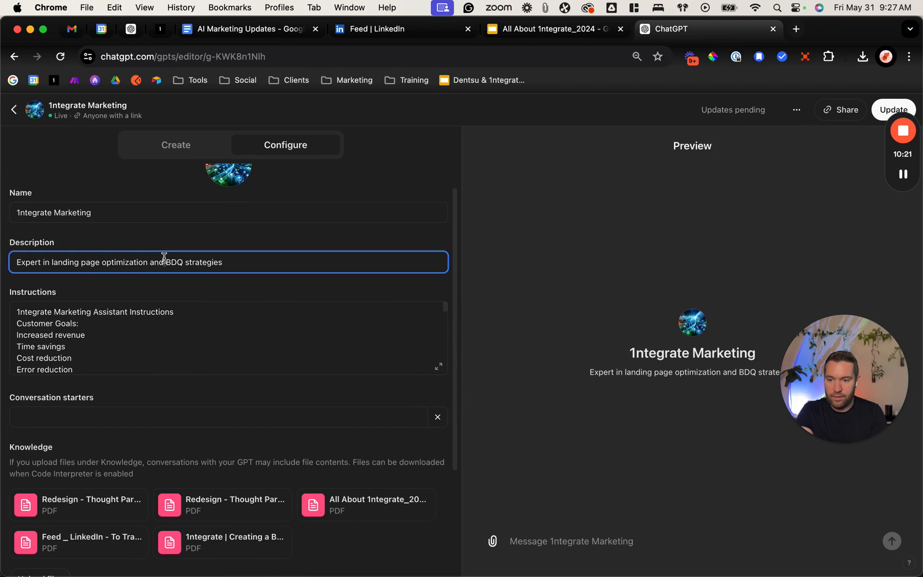
key(super+a)
text(Ex)
key(BackSpace)
key(BackSpace)
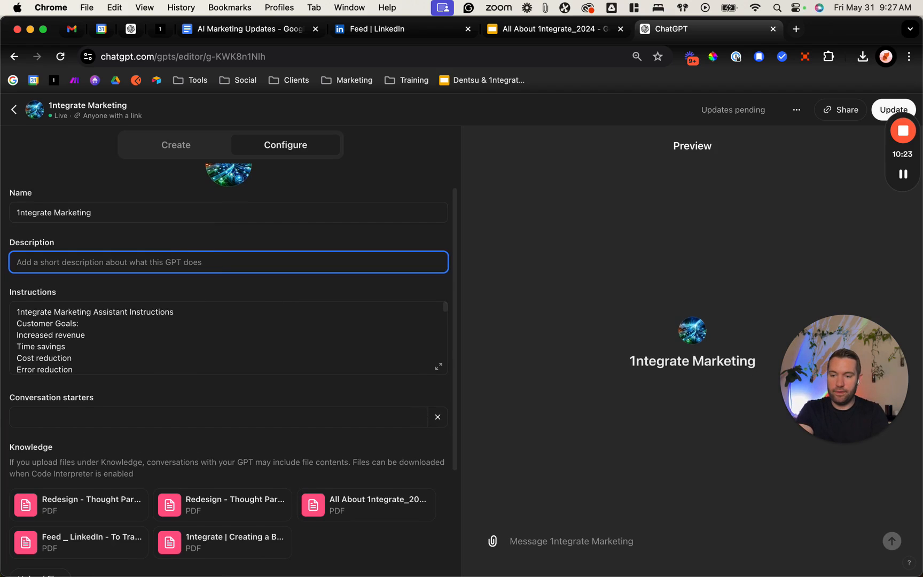
text(Marketing Expert to )
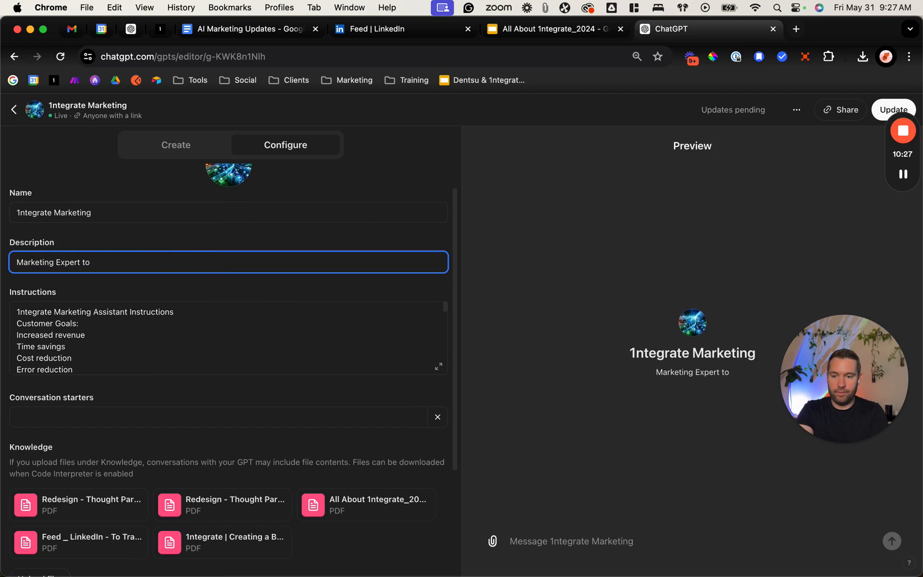
text(He)
key(BackSpace)
key(BackSpace)
key(BackSpace)
key(BackSpace)
text(to help grow)
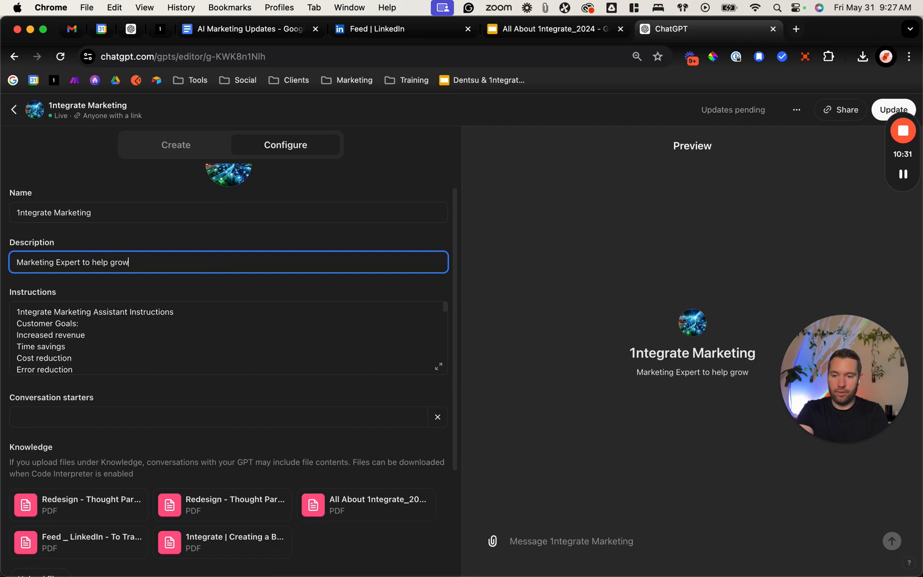
text( 1ntegrate's B)
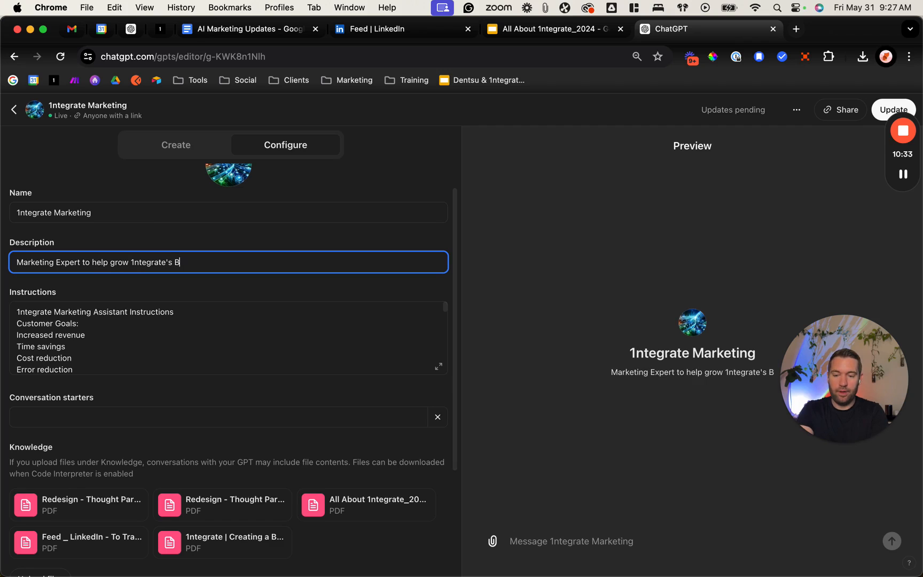
text(rand Awareness)
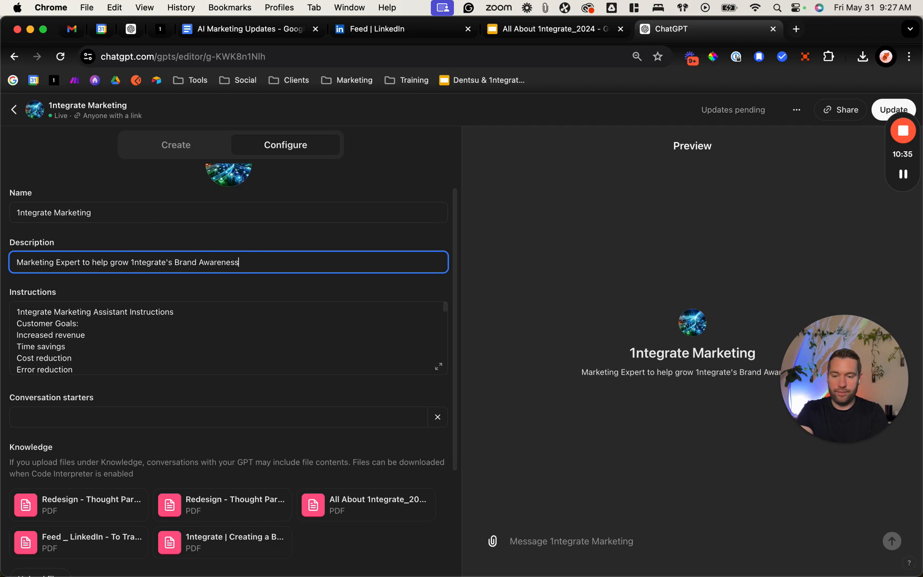
click(261, 238)
Step: Publish the updated 1ntegrate Marketing GPT and open it for viewing
scroll(256, 250, down, 3)
scroll(326, 414, up, 4)
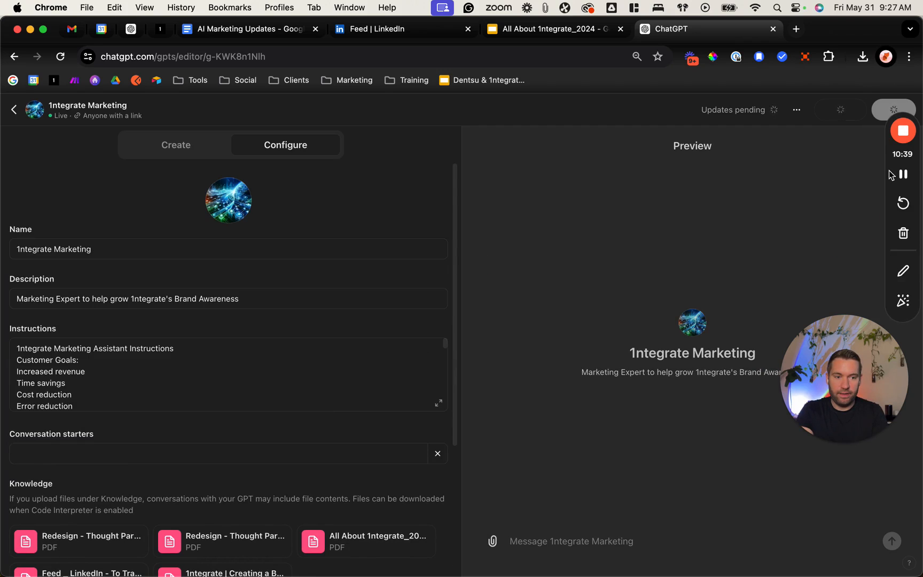
drag(890, 173, 697, 257)
click(901, 116)
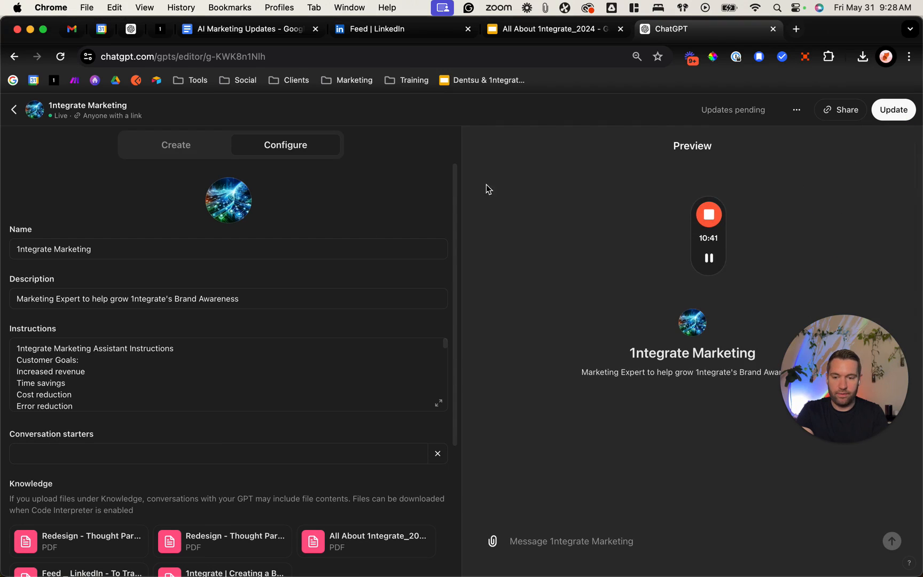
click(892, 113)
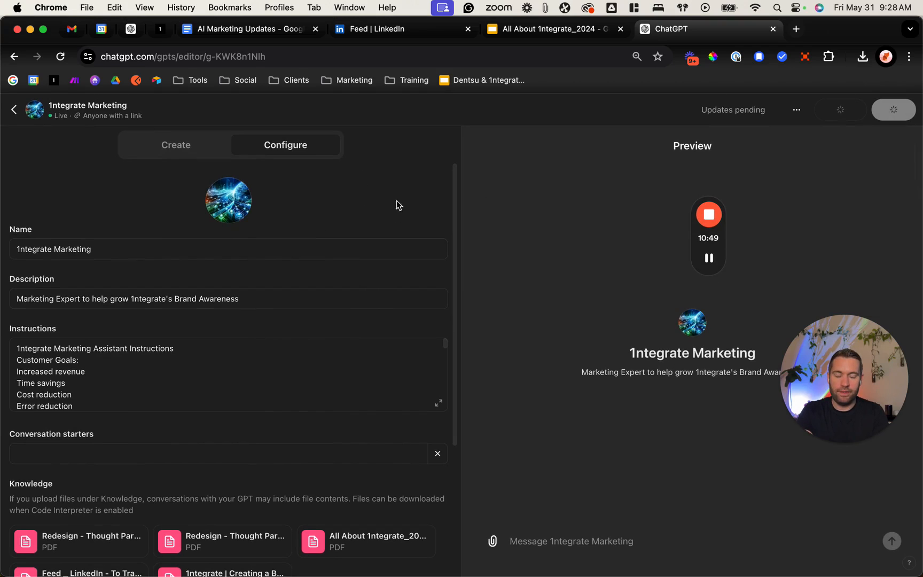
scroll(261, 442, down, 3)
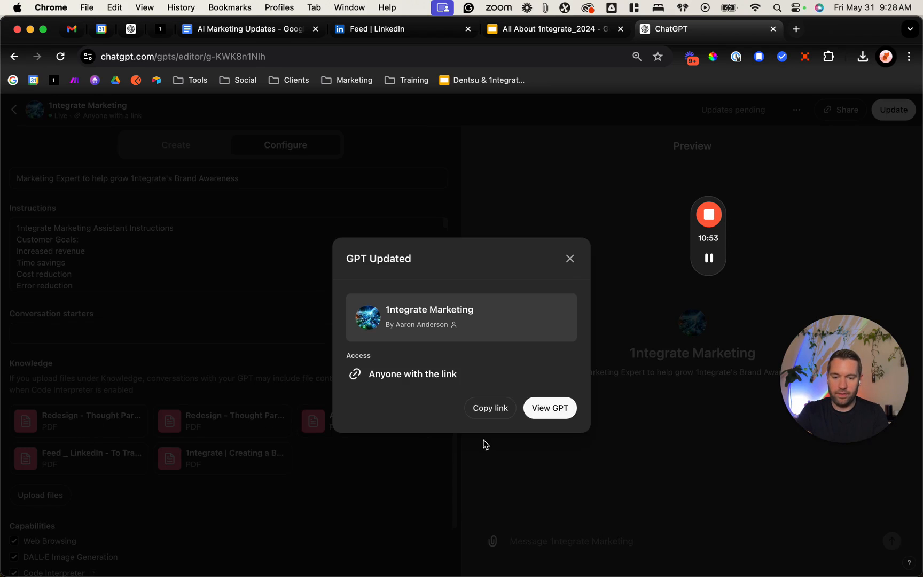
click(550, 409)
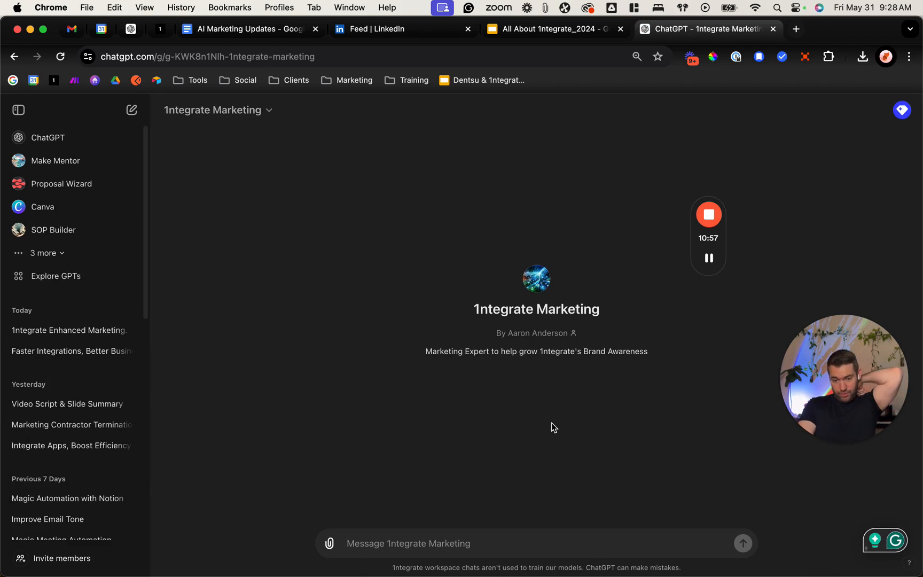
Step: Tell the GPT the ebook isn't getting as many downloads as desired and ask for ideas for irresistible eBooks
text(My)
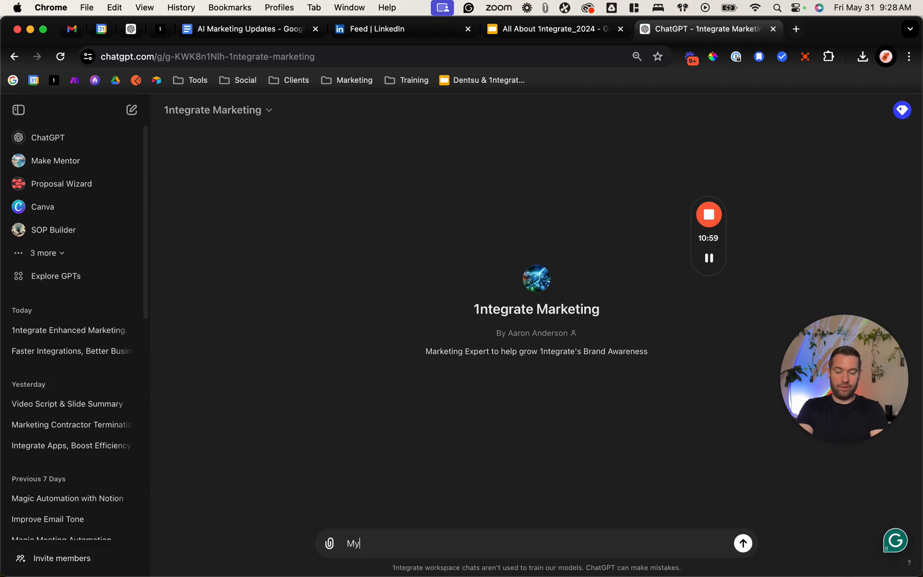
key(BackSpace)
key(BackSpace)
text(My ebook isn't getting as many downloads as I'd like. Can you come up with ideas)
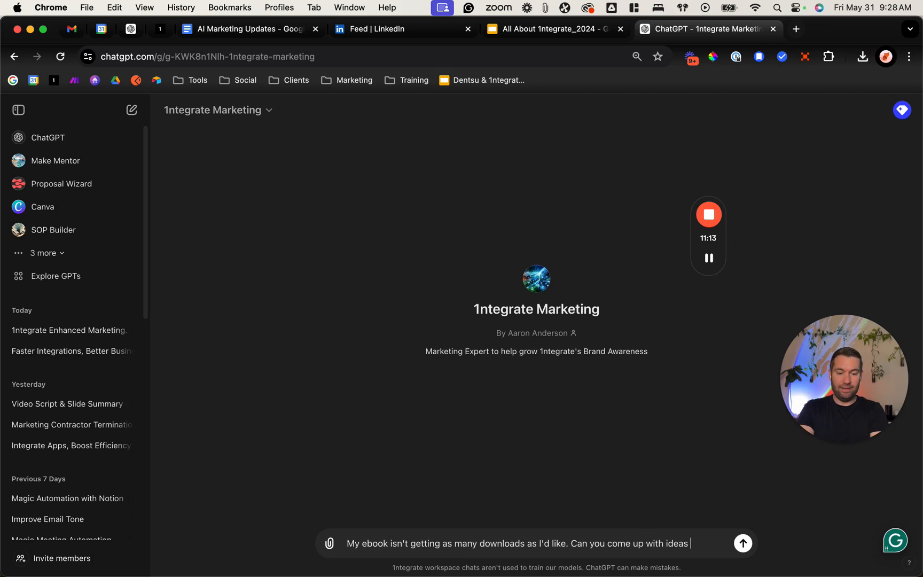
text(oks)
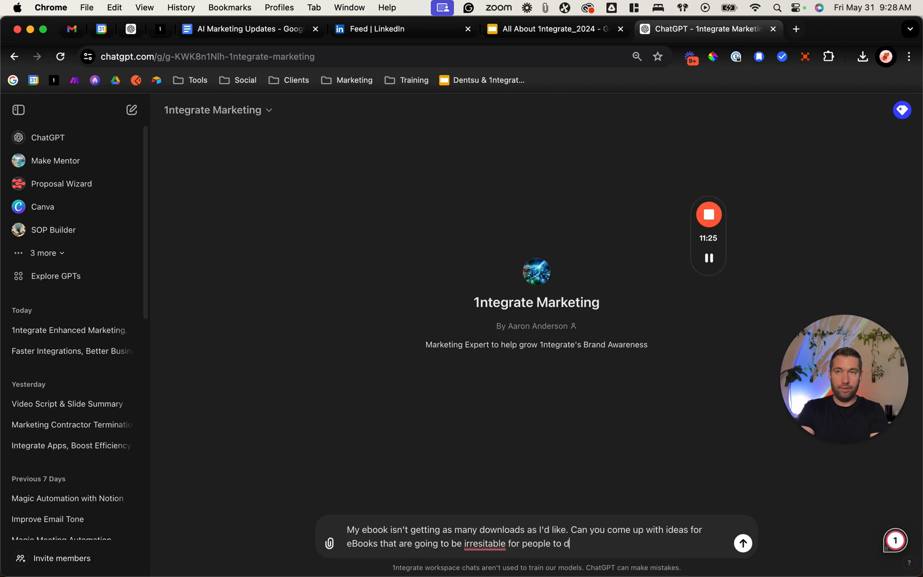
key(Return)
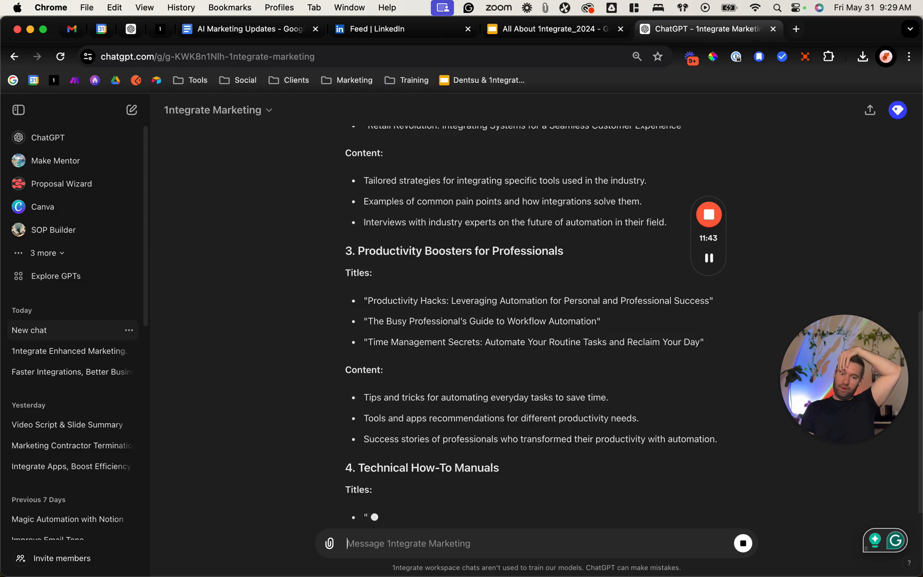
Step: Send the follow-up "Let's tailor this to the Customer Success industry. The audience is VPs of Customer Success"
text(i)
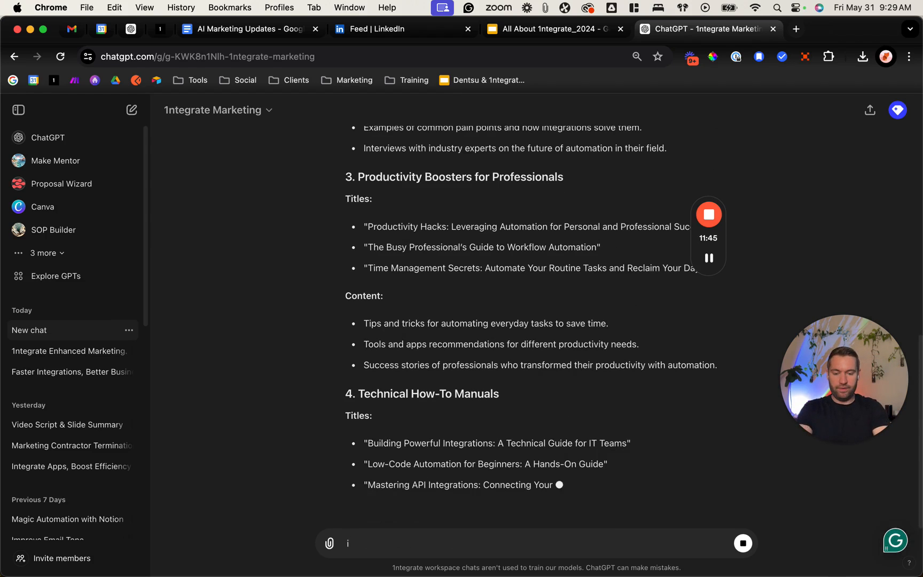
text(Let's tailor this to the Customer)
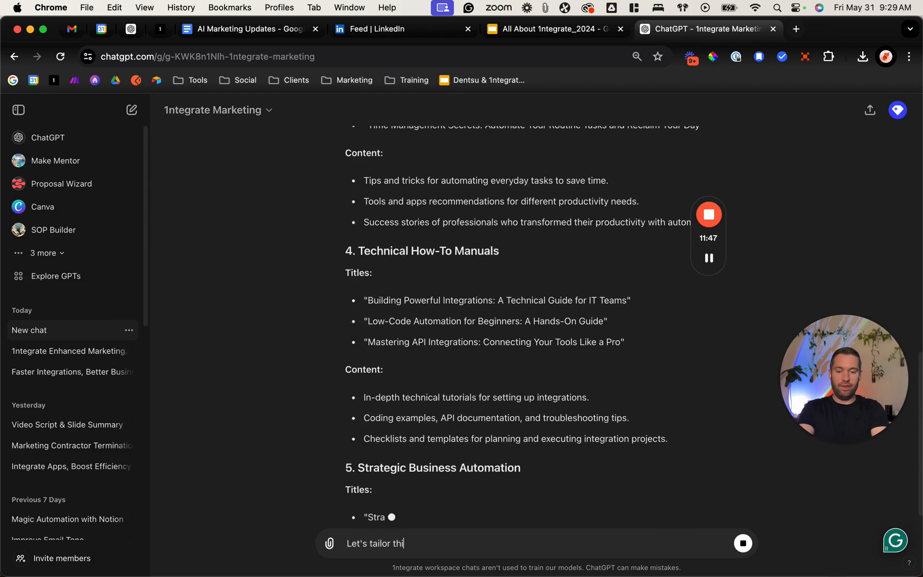
text( Success)
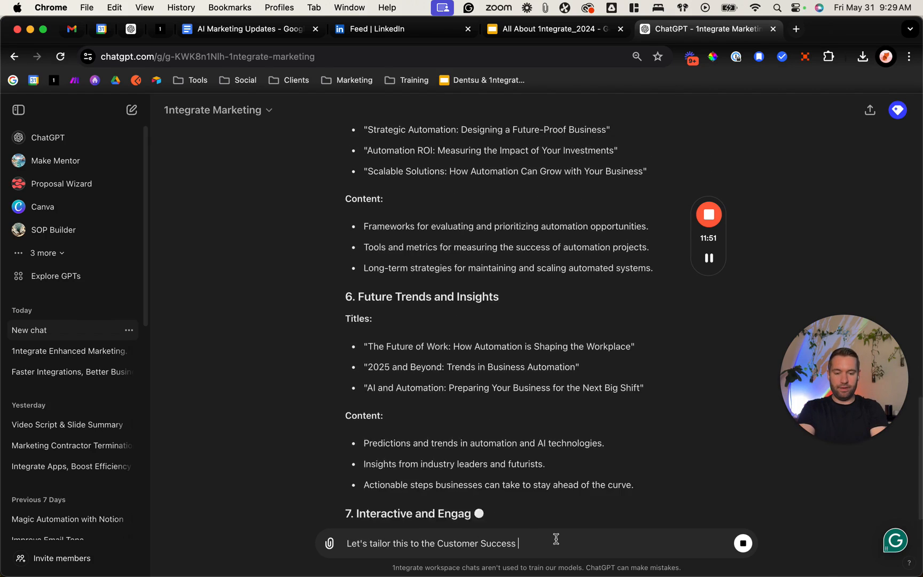
text( industry. THe aut)
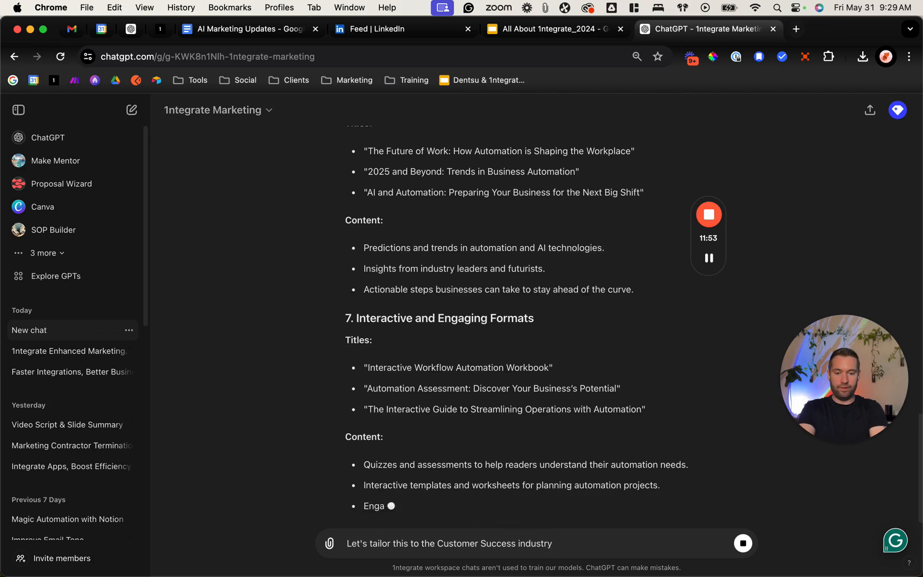
text(i)
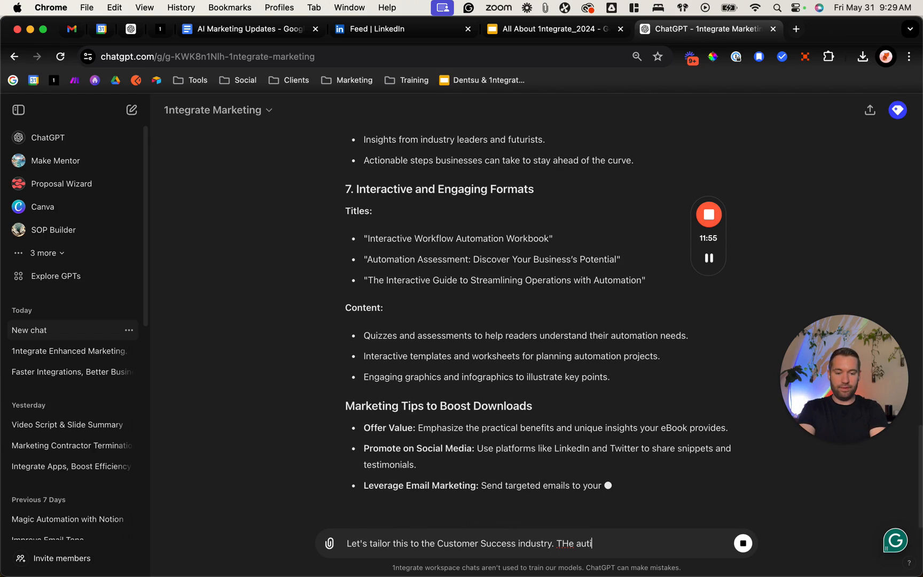
text( audie)
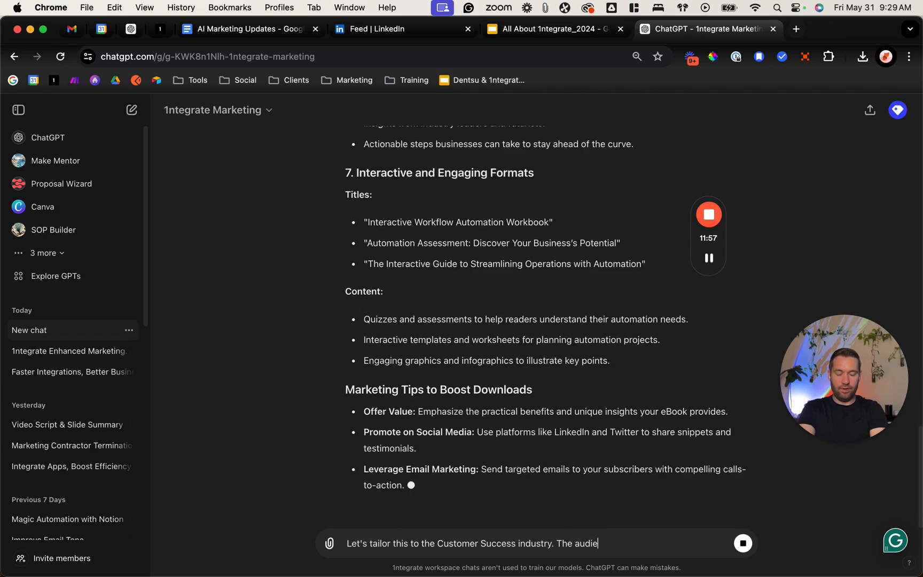
text(nce is Customer Success)
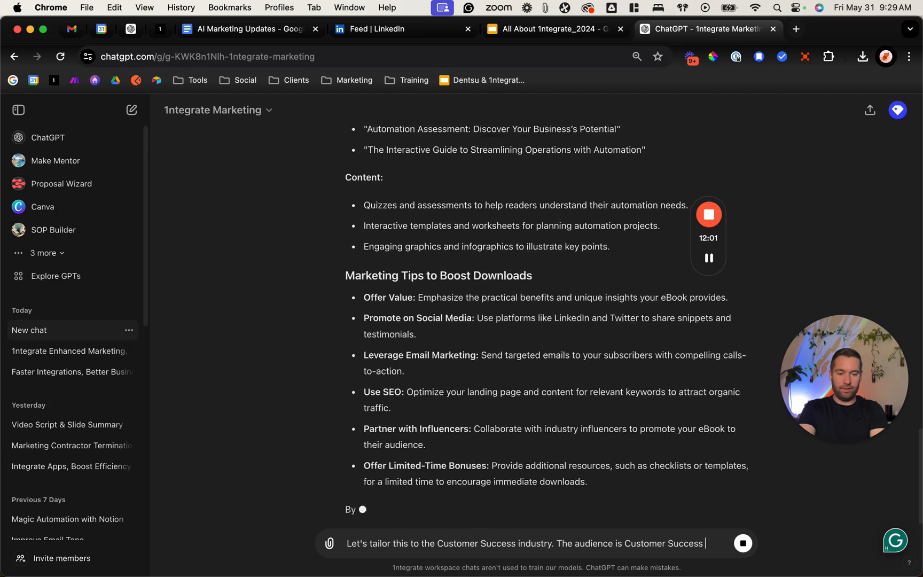
click(624, 542)
text(VPs of)
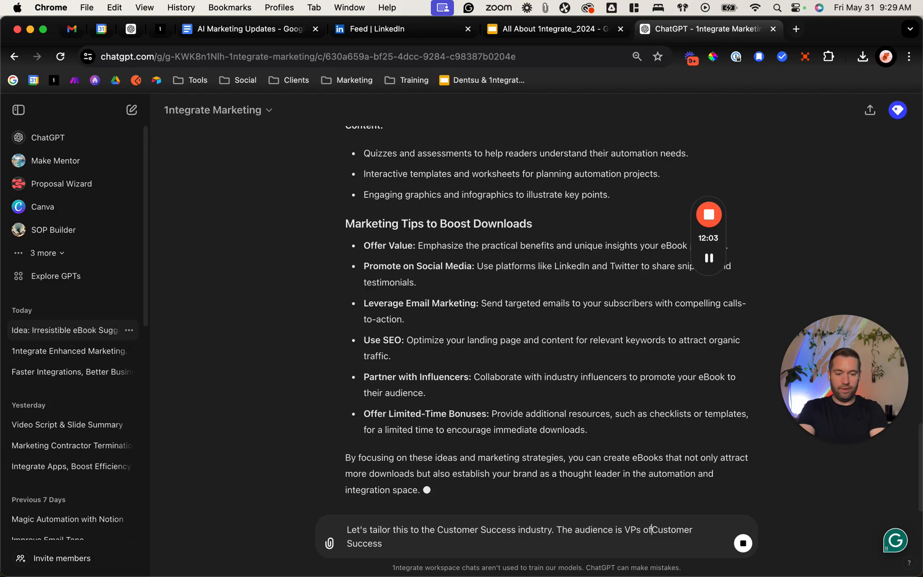
key(Return)
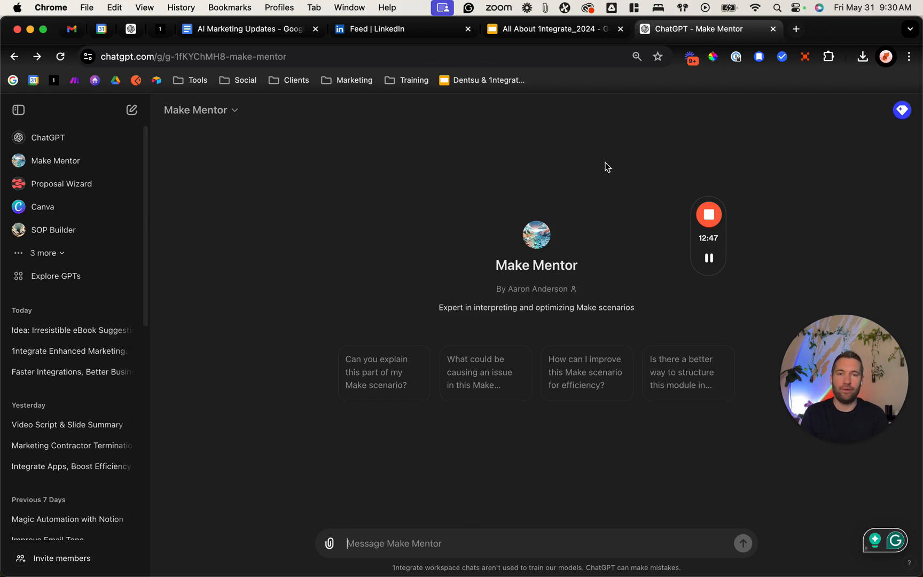
click(856, 444)
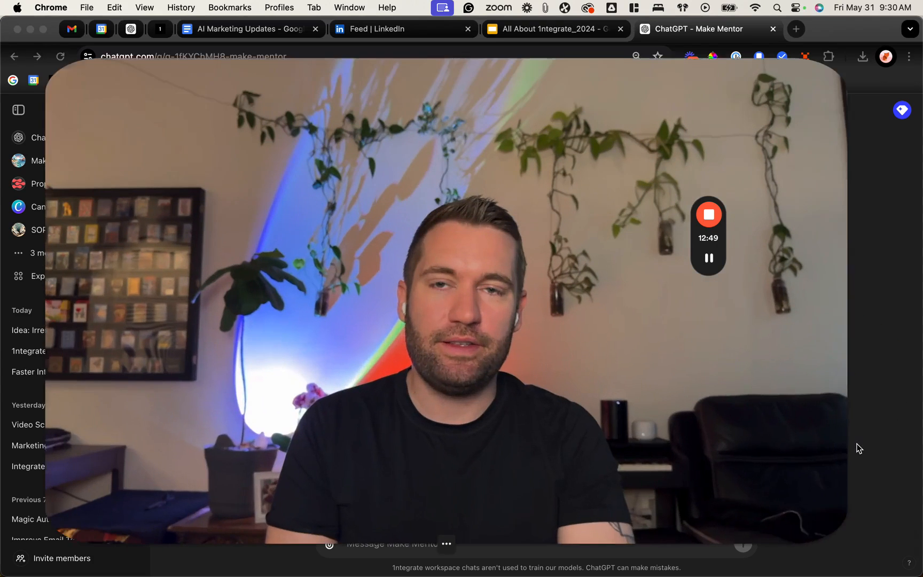